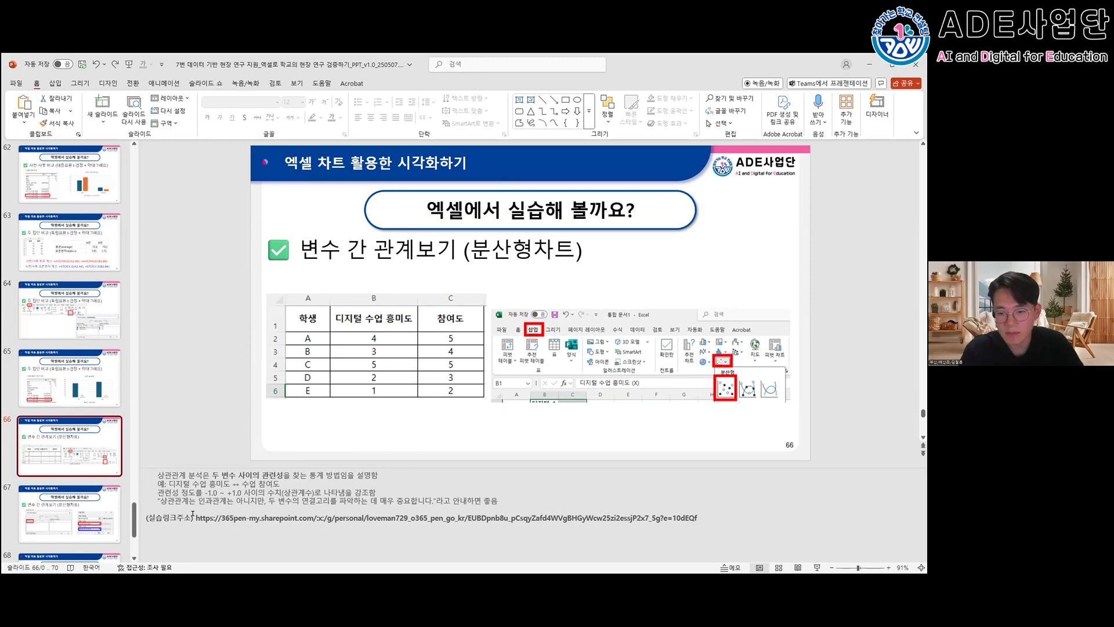
- Copy the practice workbook link from the slide 66 notes and open it in a maximized Chrome window
left_click_drag(192, 514, 717, 513)
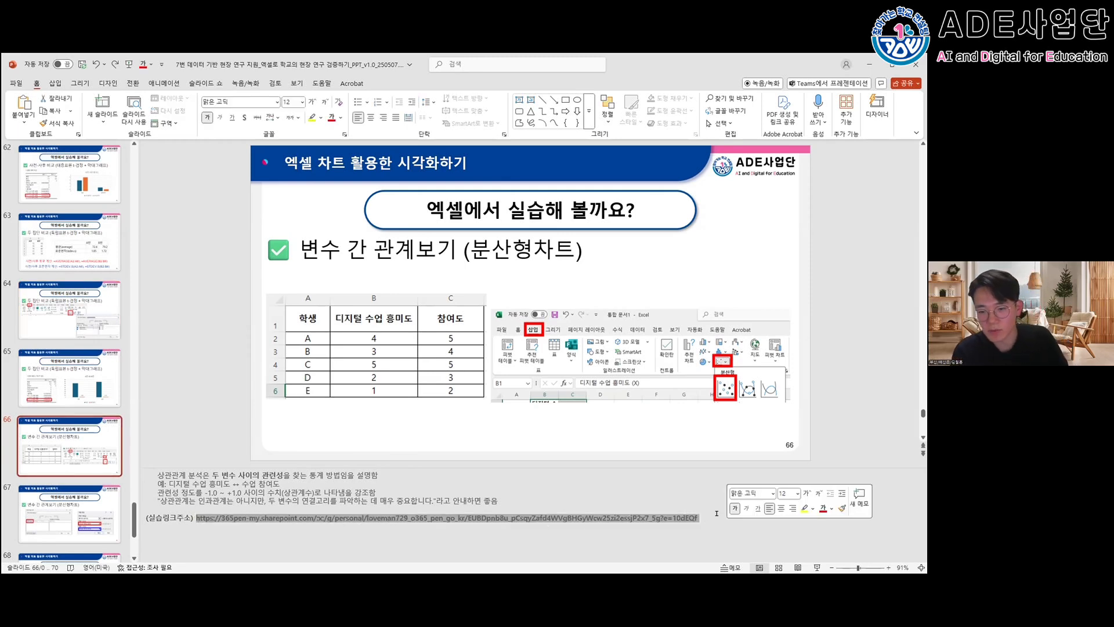
key("ctrl+c")
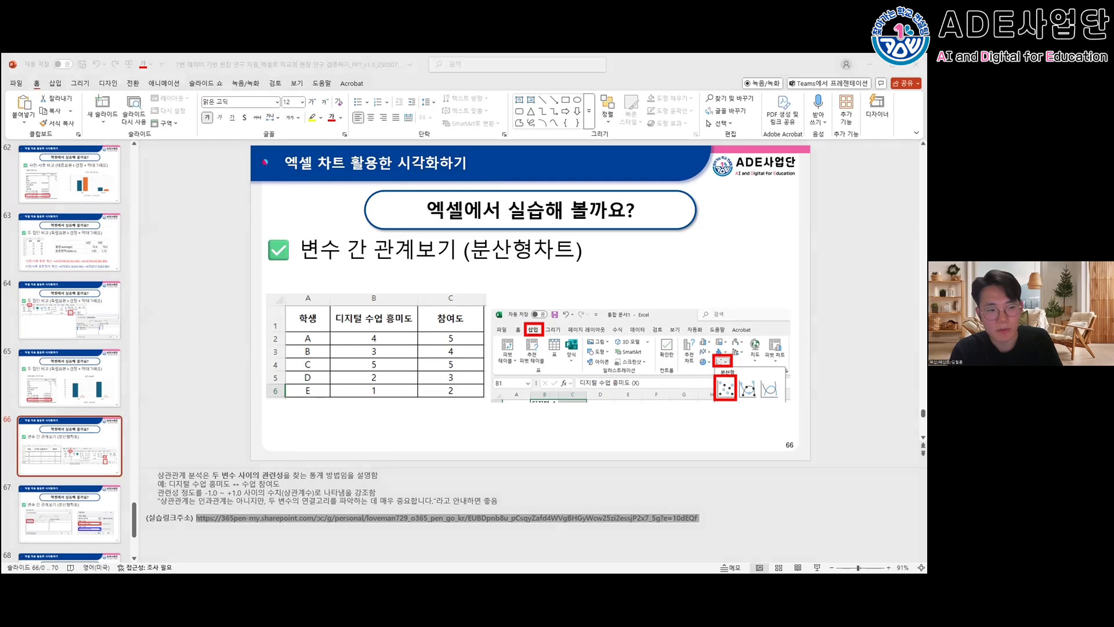
key("ctrl+v")
key("Return")
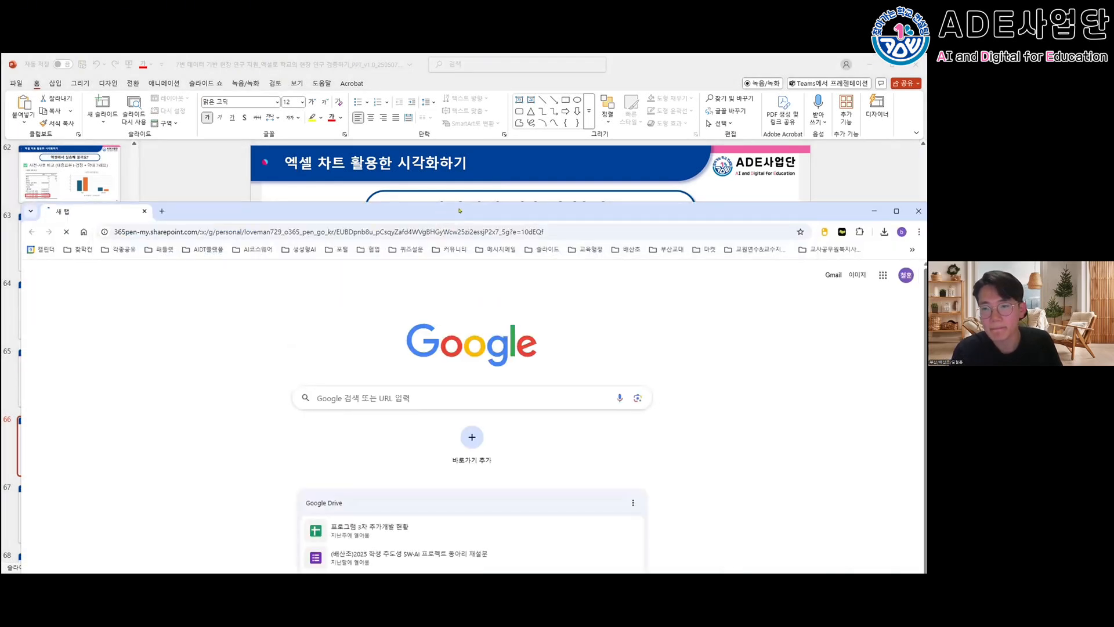
double_click(459, 210)
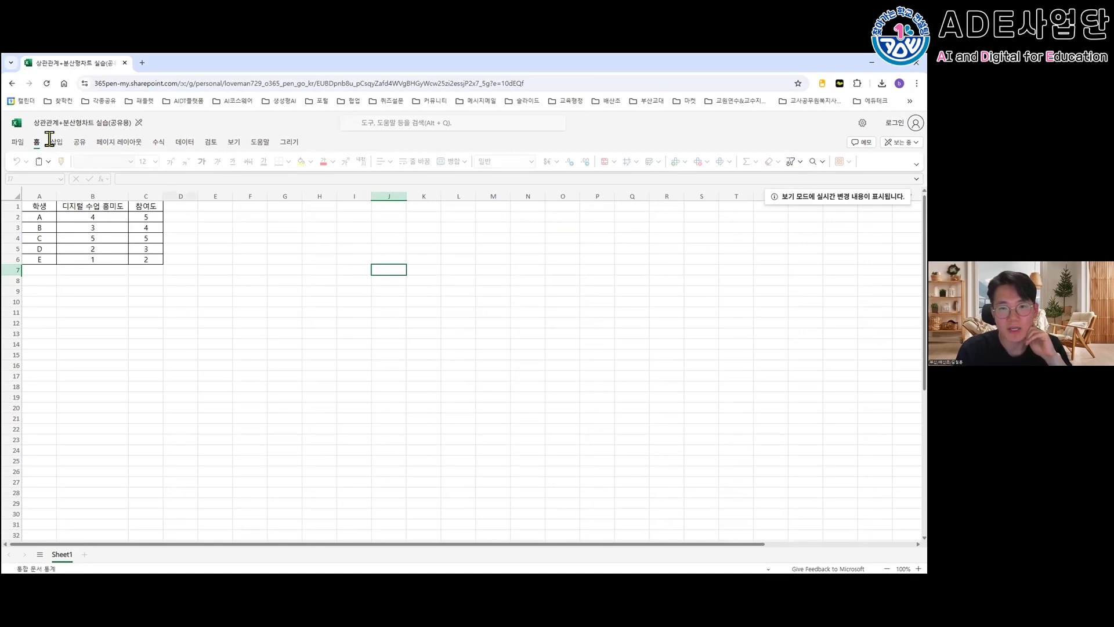
- Examine the online workbook's options for making a copy, dismiss them, and close the browser window
left_click(19, 143)
mouse_move(33, 186)
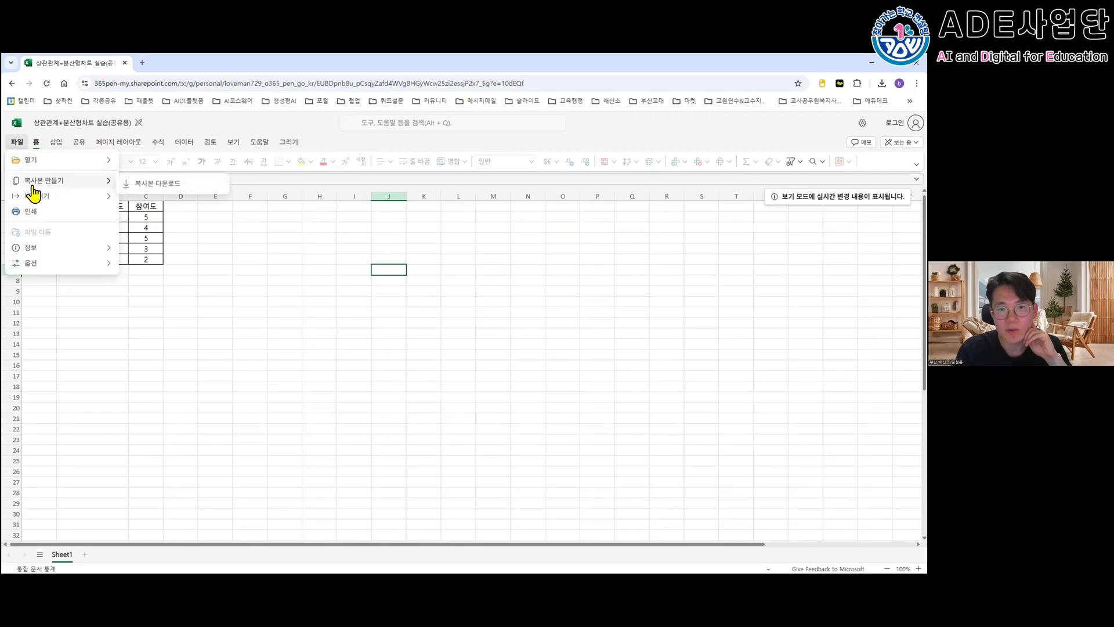
left_click(195, 255)
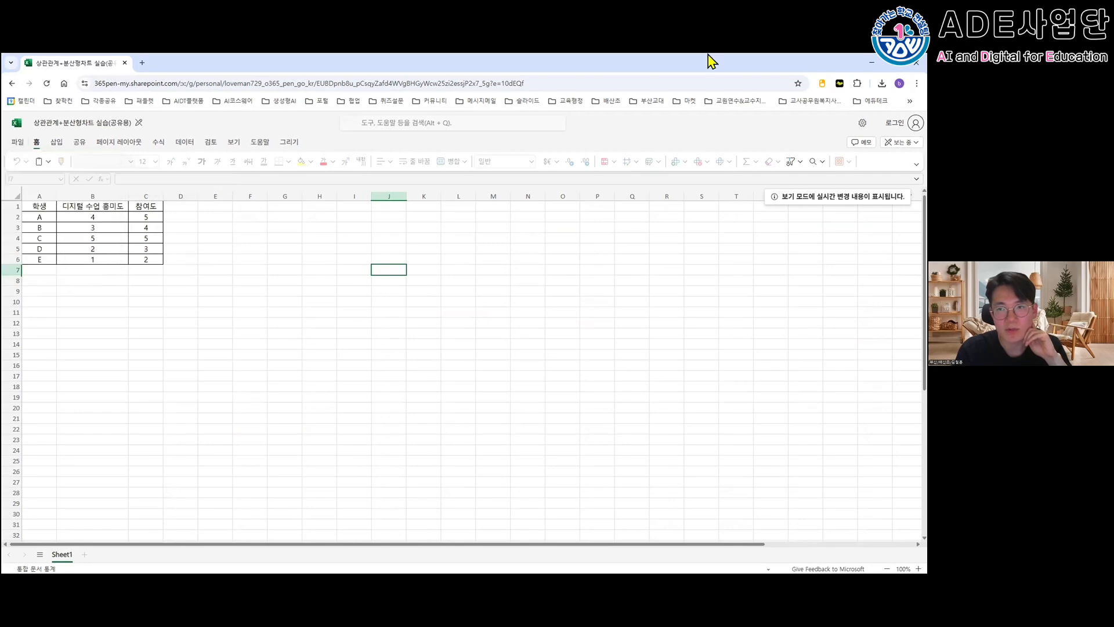
left_click(916, 63)
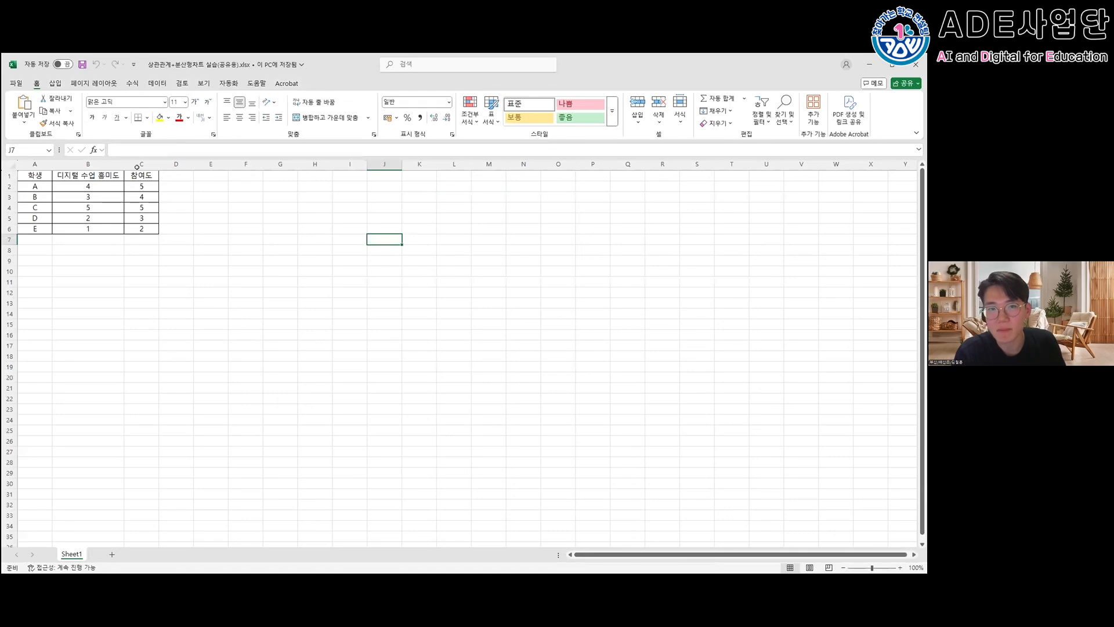
- Insert a markers-only scatter chart from the student table in desktop Excel and move it to about rows 8–20
left_click(274, 248)
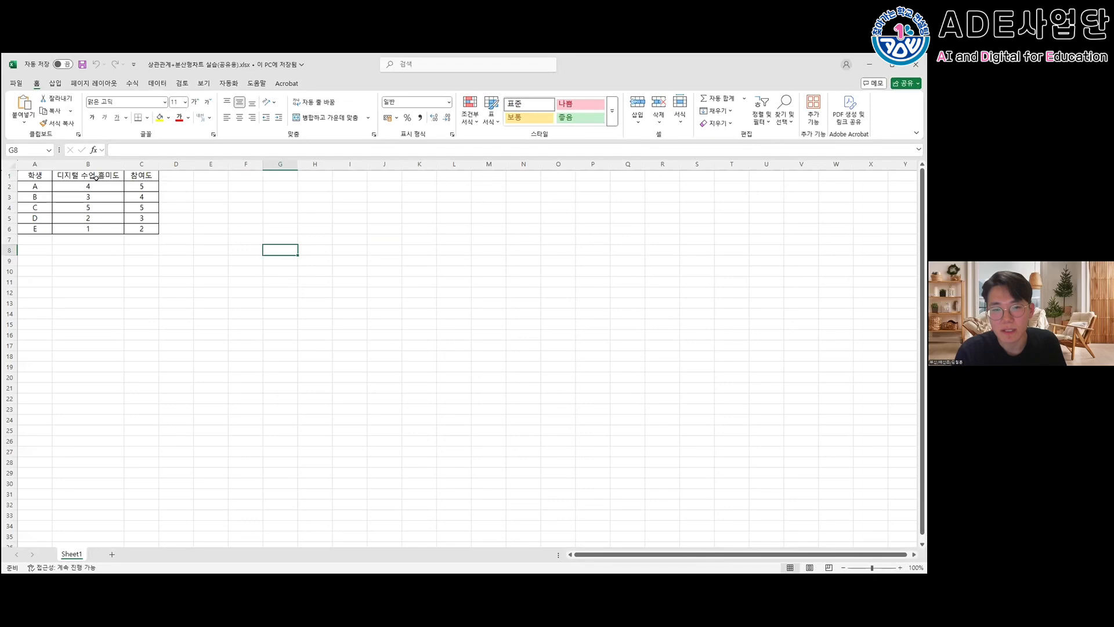
left_click_drag(88, 186, 142, 229)
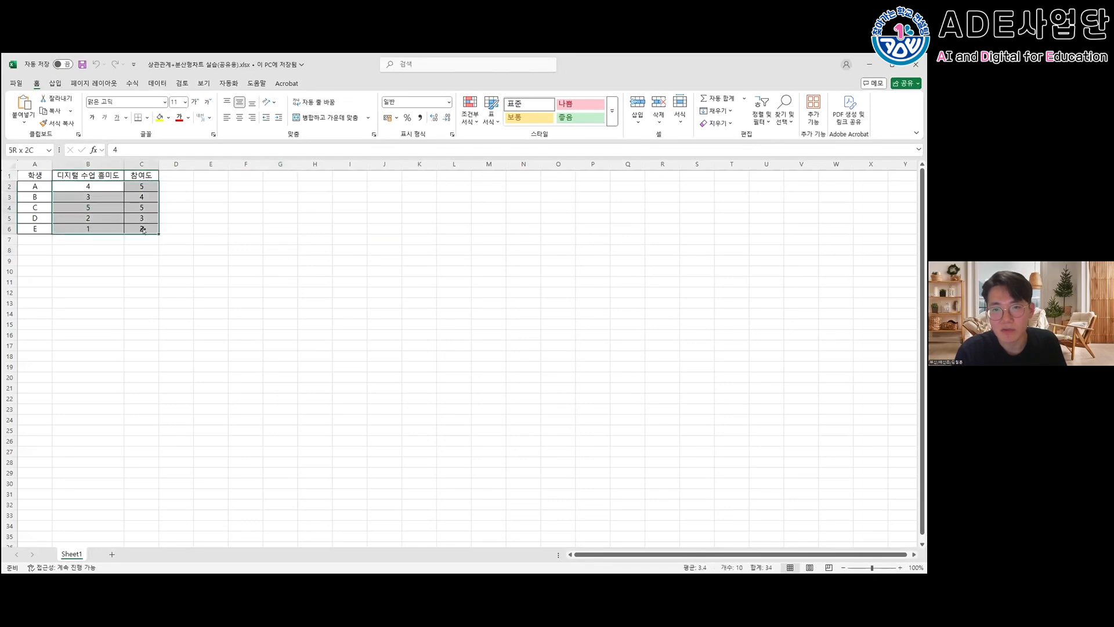
left_click(55, 83)
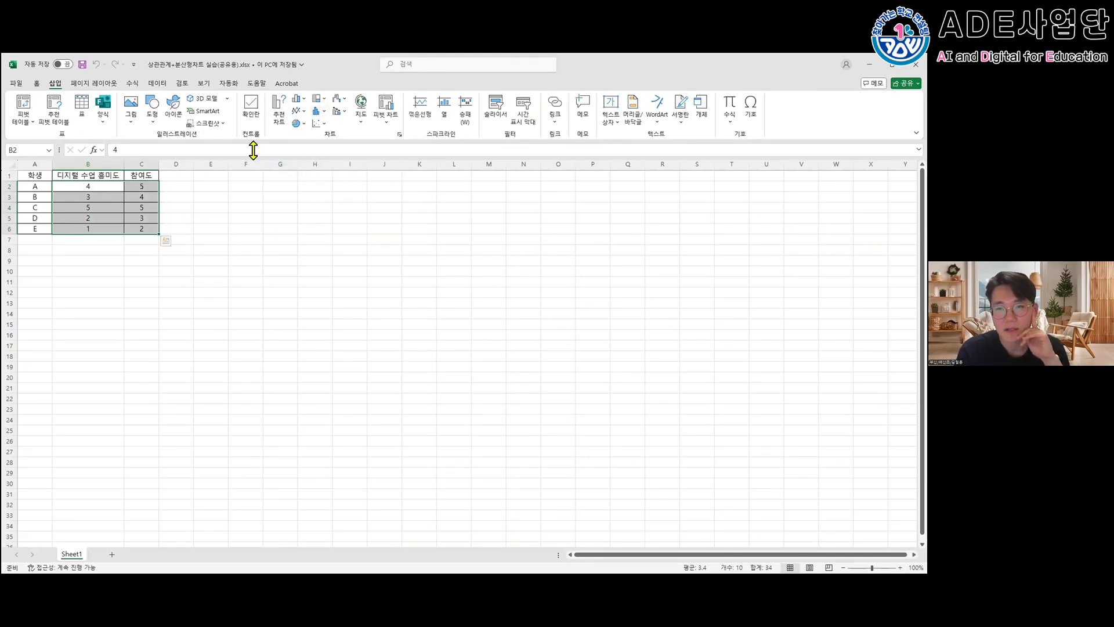
left_click(173, 209)
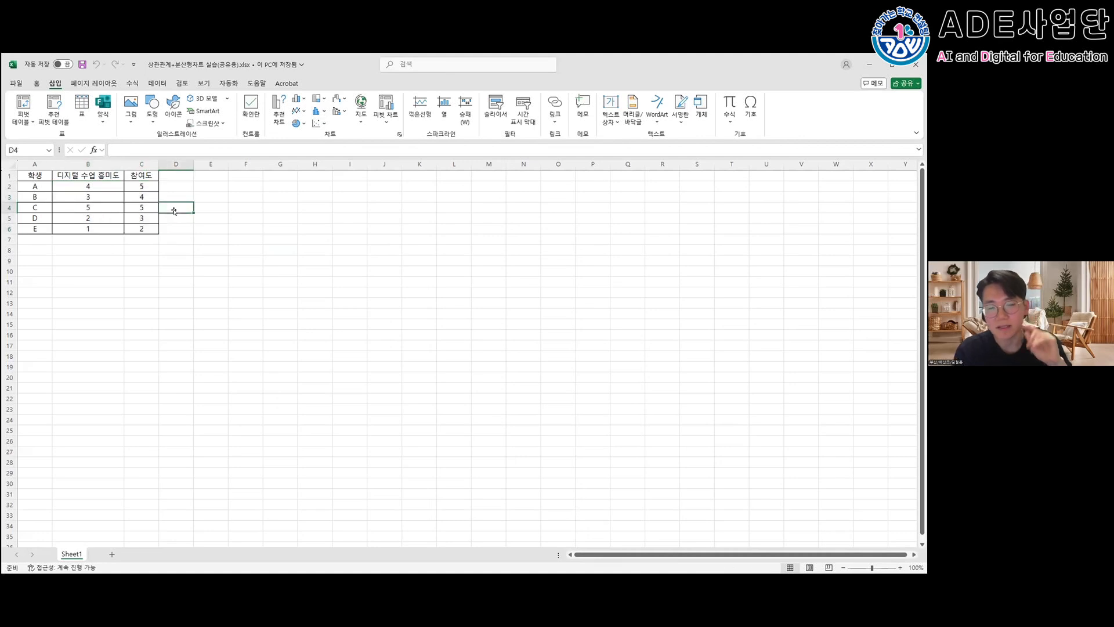
left_click(319, 122)
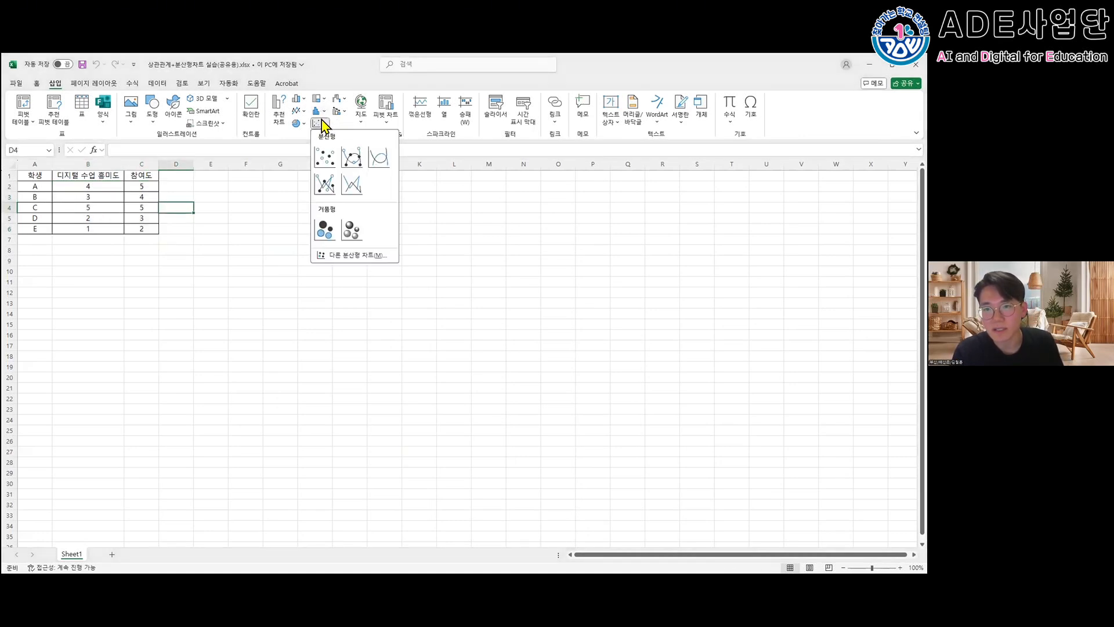
left_click(331, 152)
left_click_drag(435, 289, 338, 252)
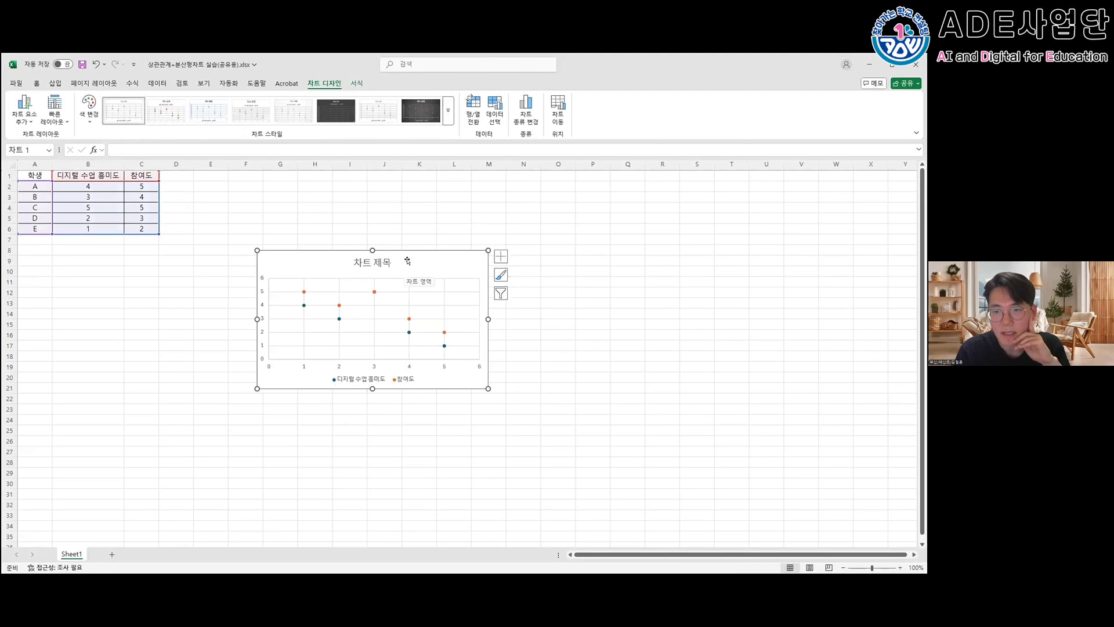
- Remove both the 디지털 수업 흥미도 and 참여도 series from the scatter chart's data source
right_click(408, 262)
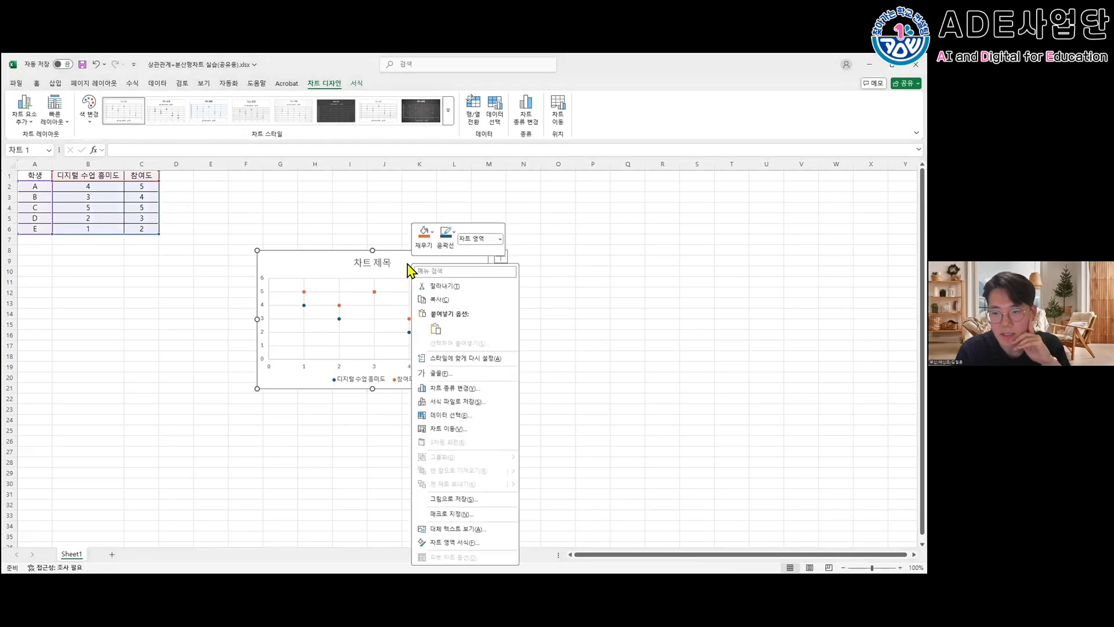
left_click(451, 415)
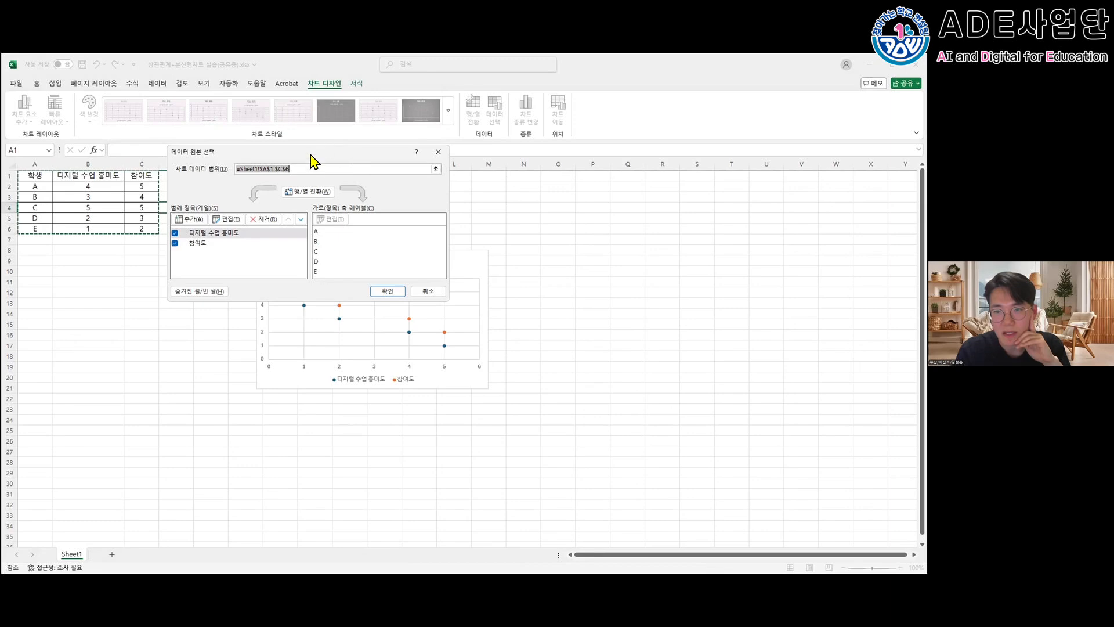
left_click_drag(313, 154, 578, 141)
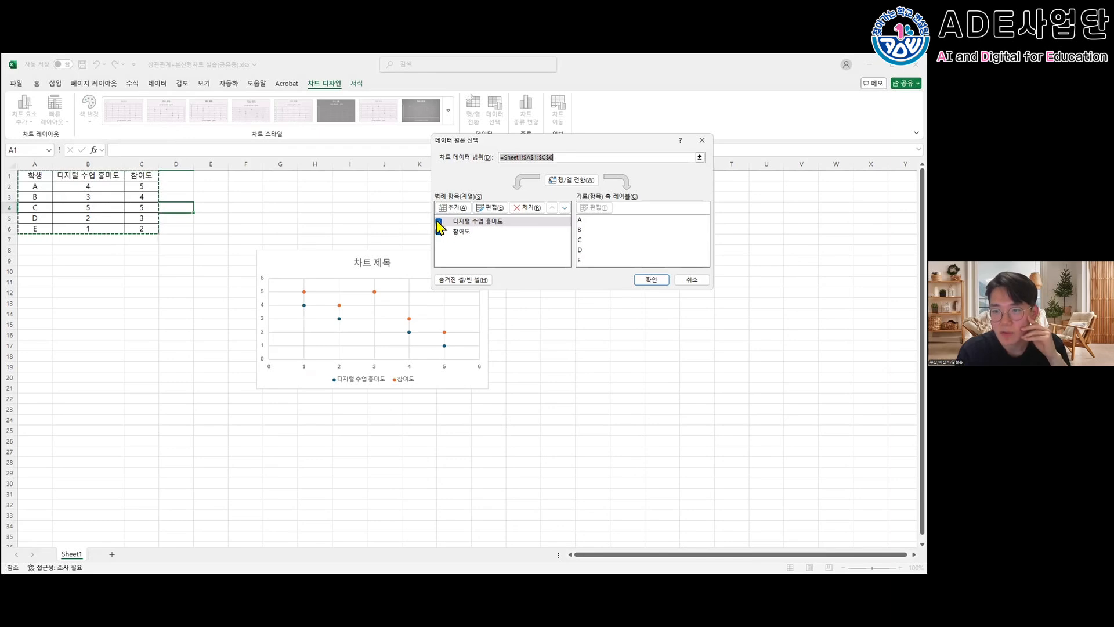
left_click_drag(482, 143, 339, 141)
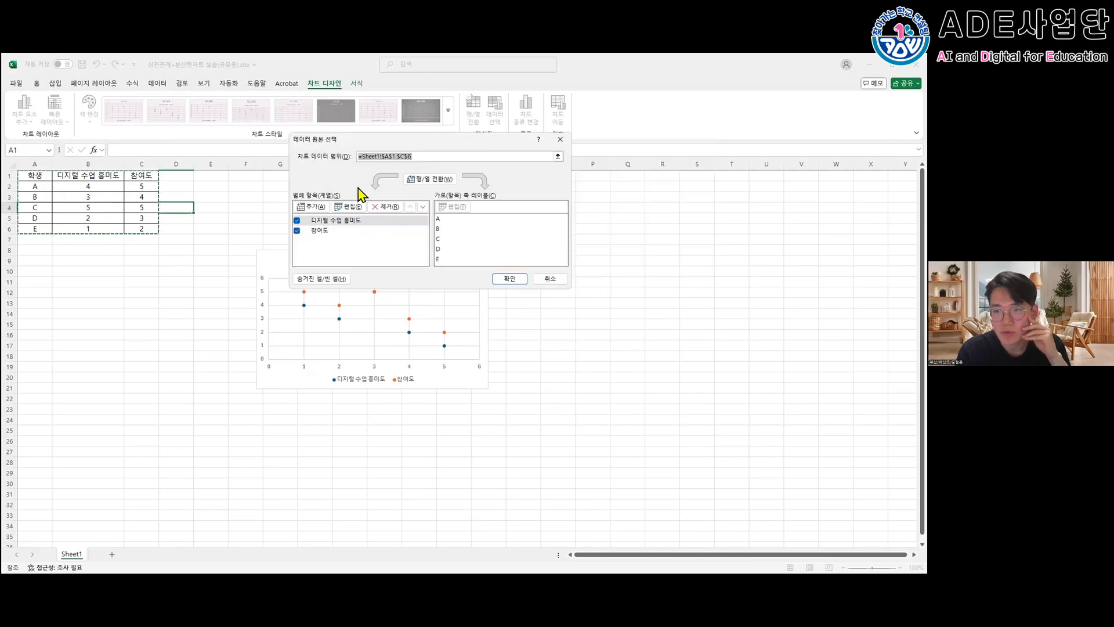
left_click(384, 206)
left_click(384, 206)
- Add a chart series named 흥미도vs참여도 with its X values taken from Sheet1 B2:B6
left_click(307, 207)
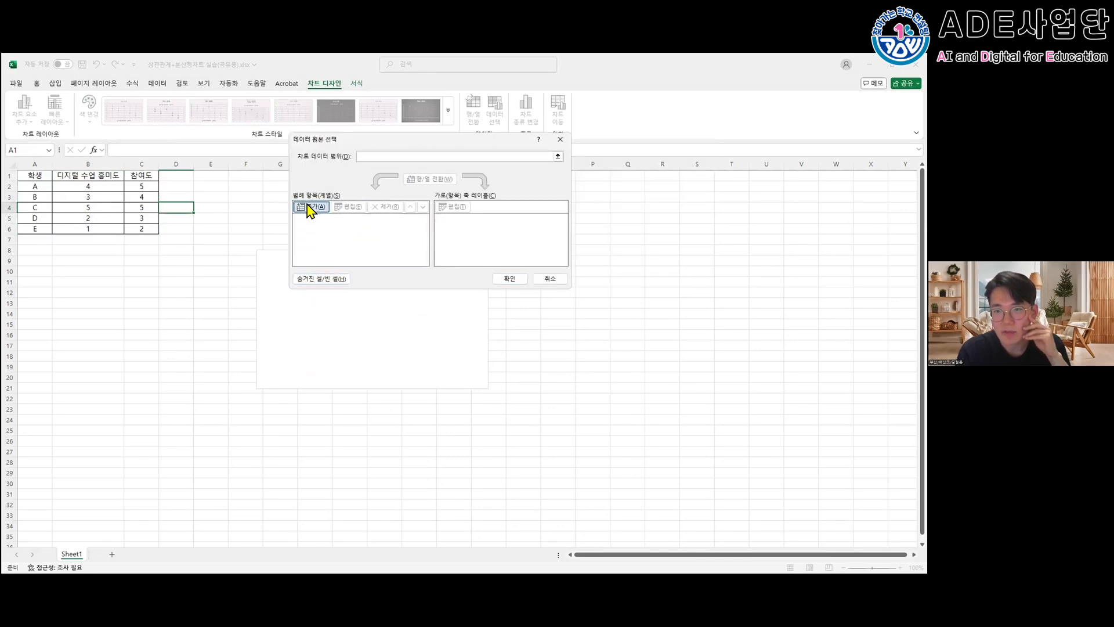
left_click_drag(296, 179, 329, 178)
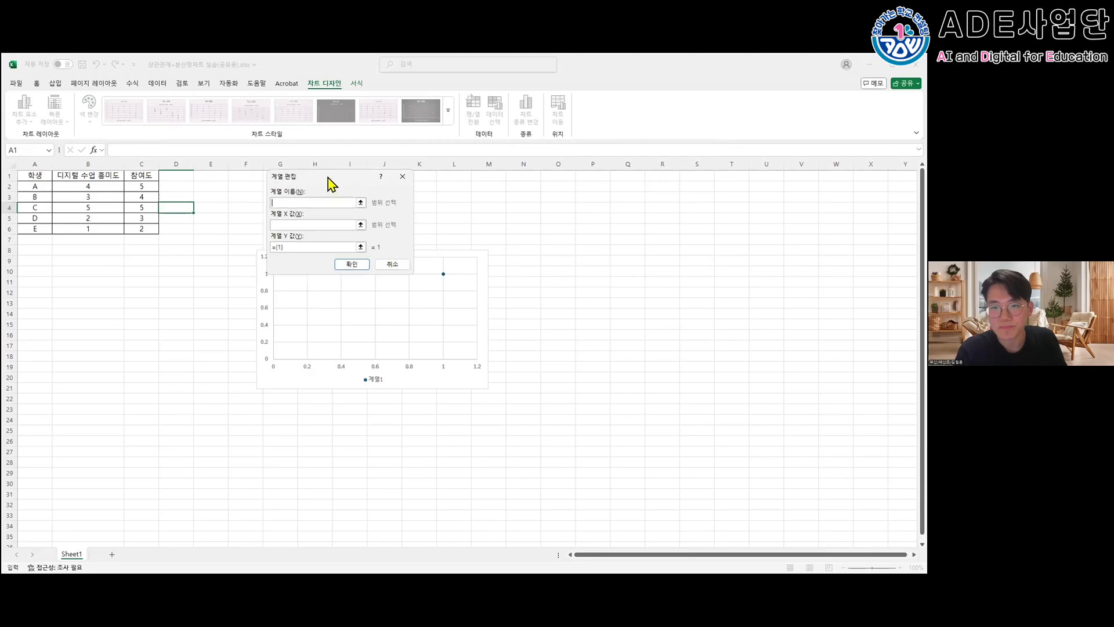
type("흥미도")
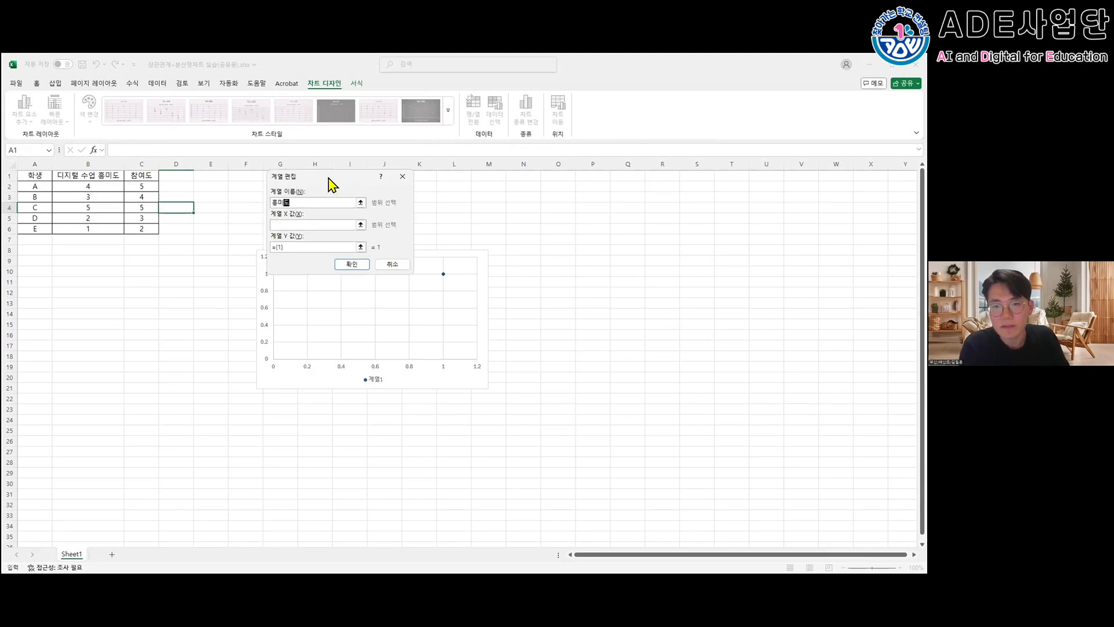
type("vs참여도")
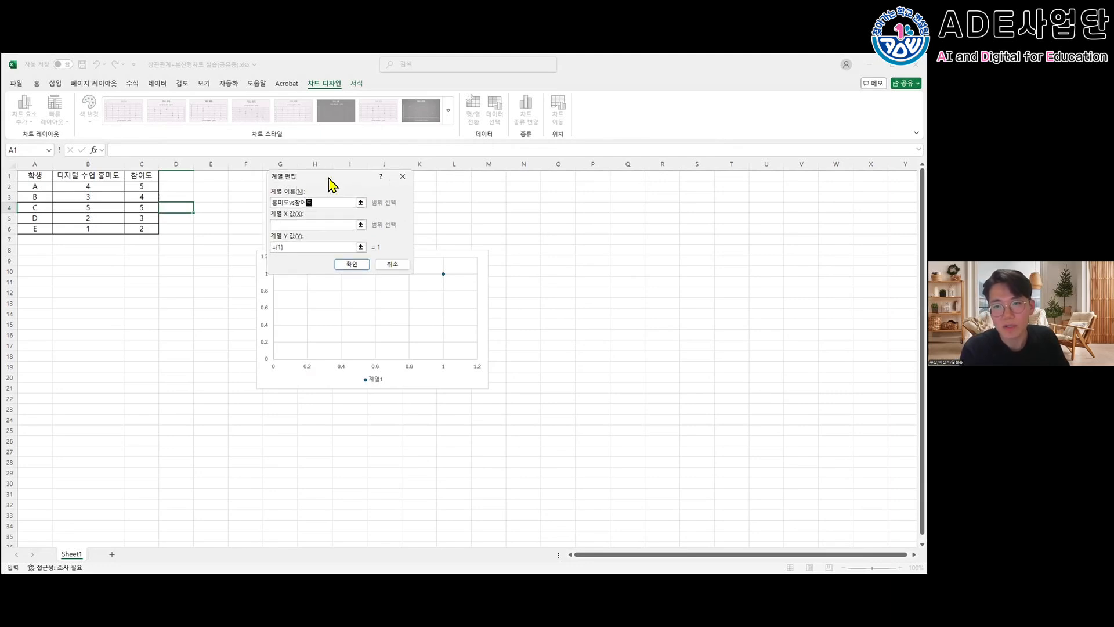
left_click(299, 224)
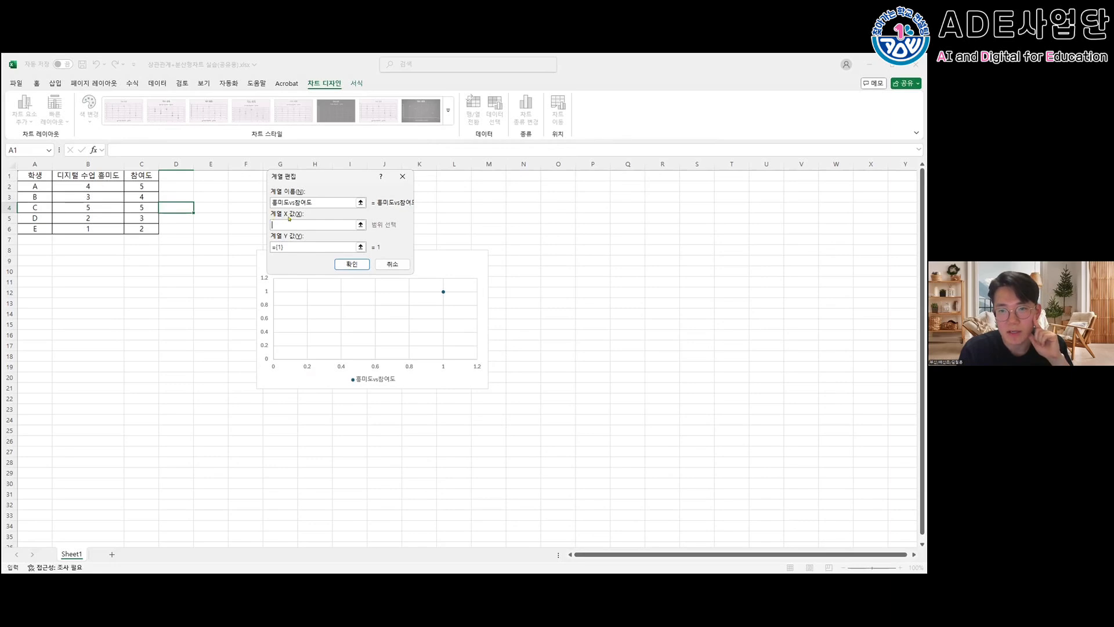
left_click_drag(119, 187, 119, 229)
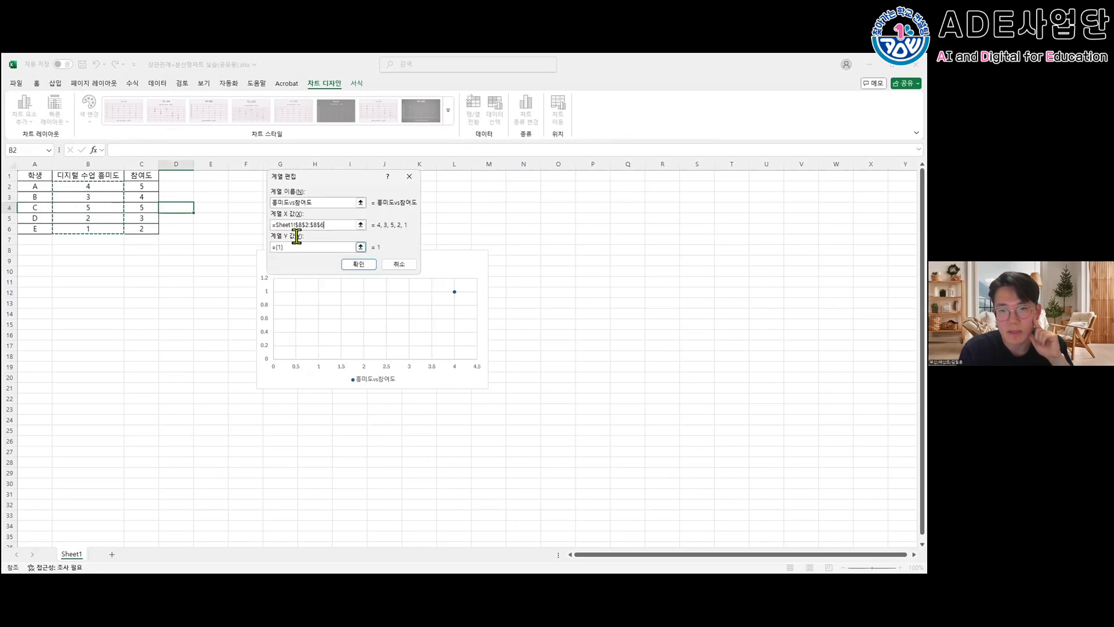
- Set the new series' Y values to Sheet1 C2:C6 and apply the chart's data source changes
key("BackSpace")
key("BackSpace")
key("BackSpace")
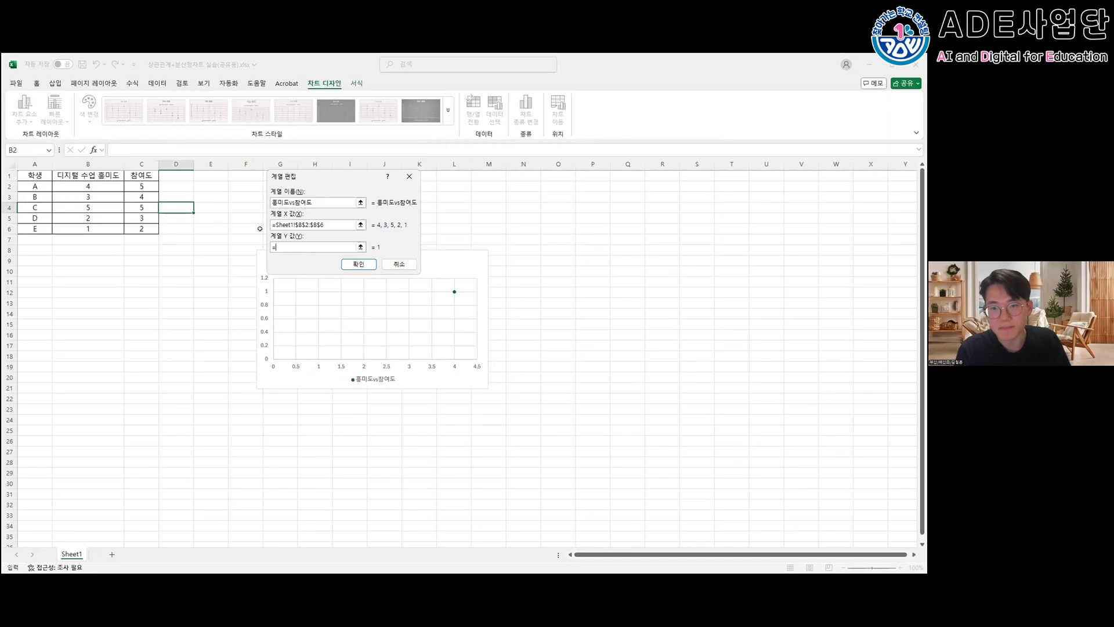
left_click(131, 175)
left_click_drag(142, 187, 141, 229)
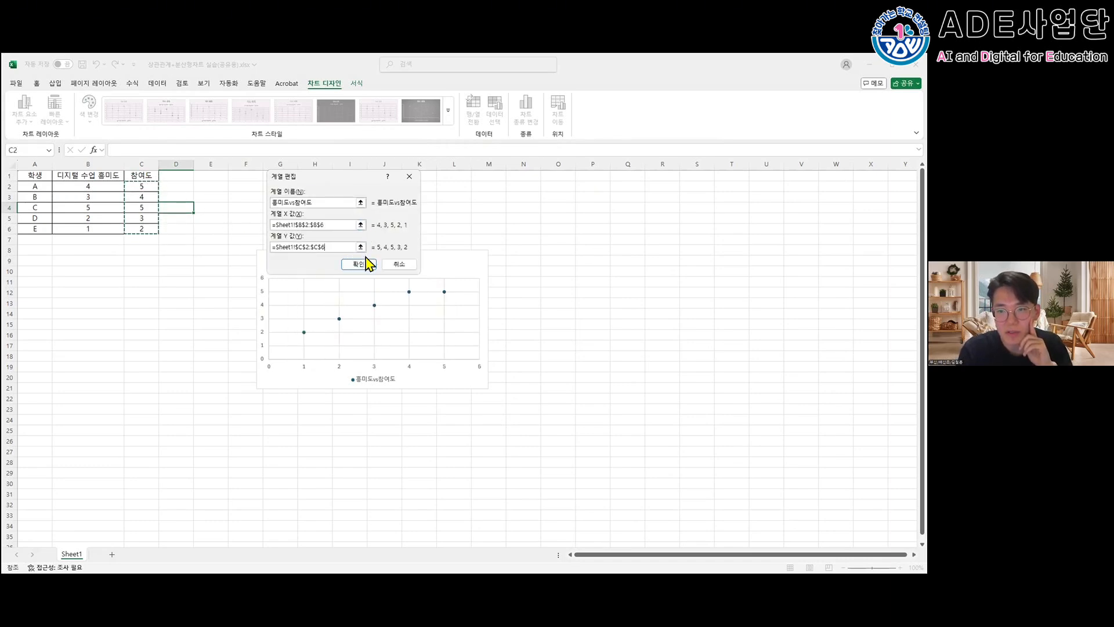
left_click(361, 261)
left_click(503, 275)
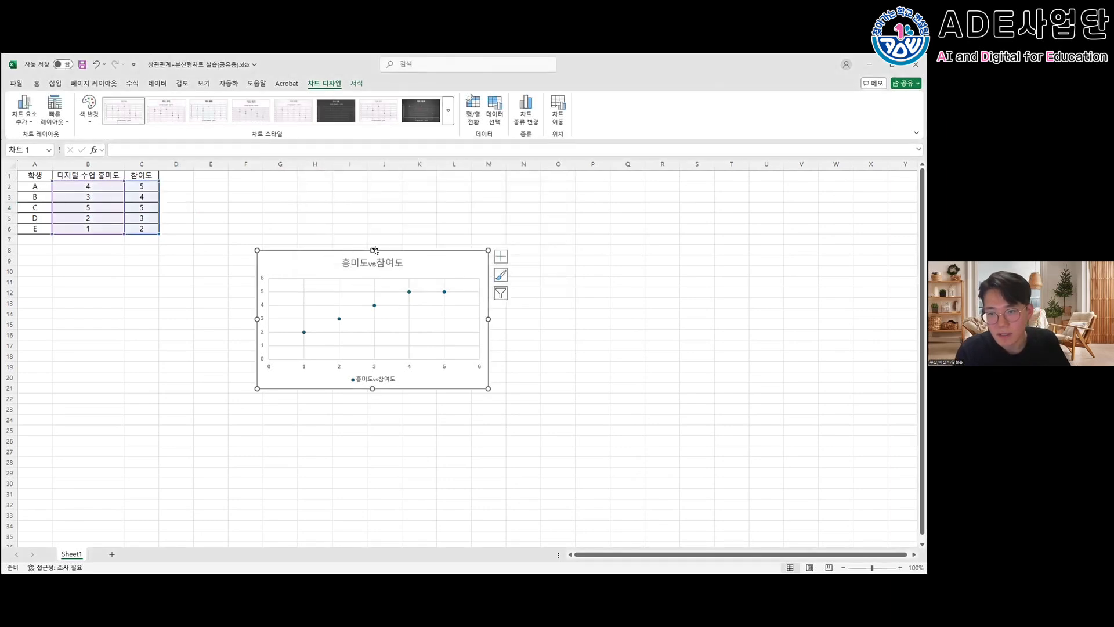
- Add a linear trendline to the 흥미도vs참여도 series and adjust the chart's height and position on the sheet
left_click_drag(372, 250, 372, 233)
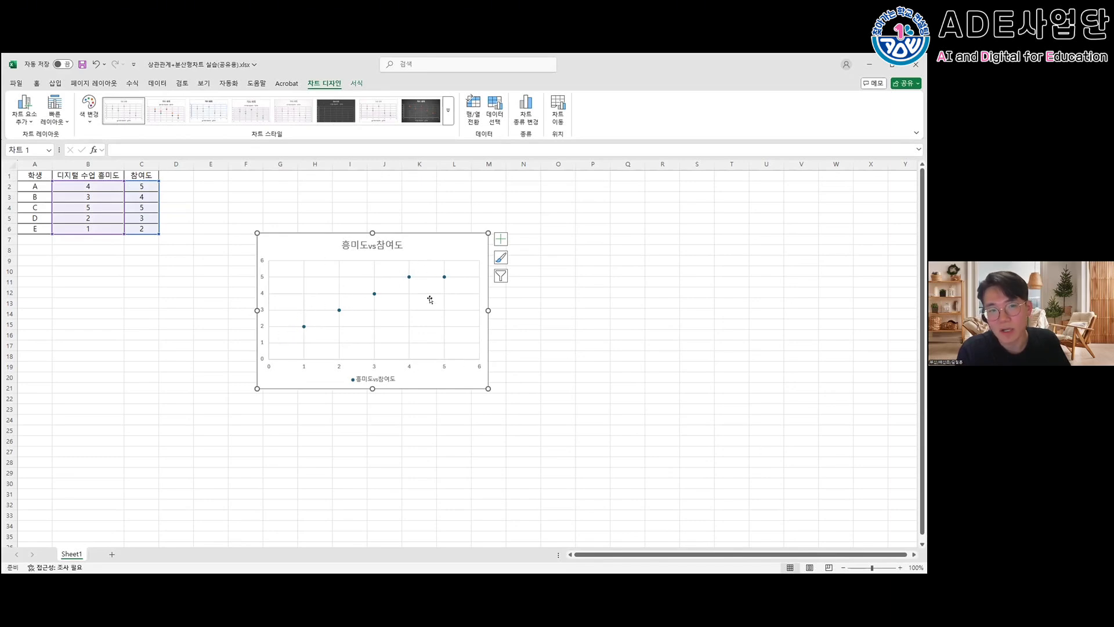
left_click(405, 274)
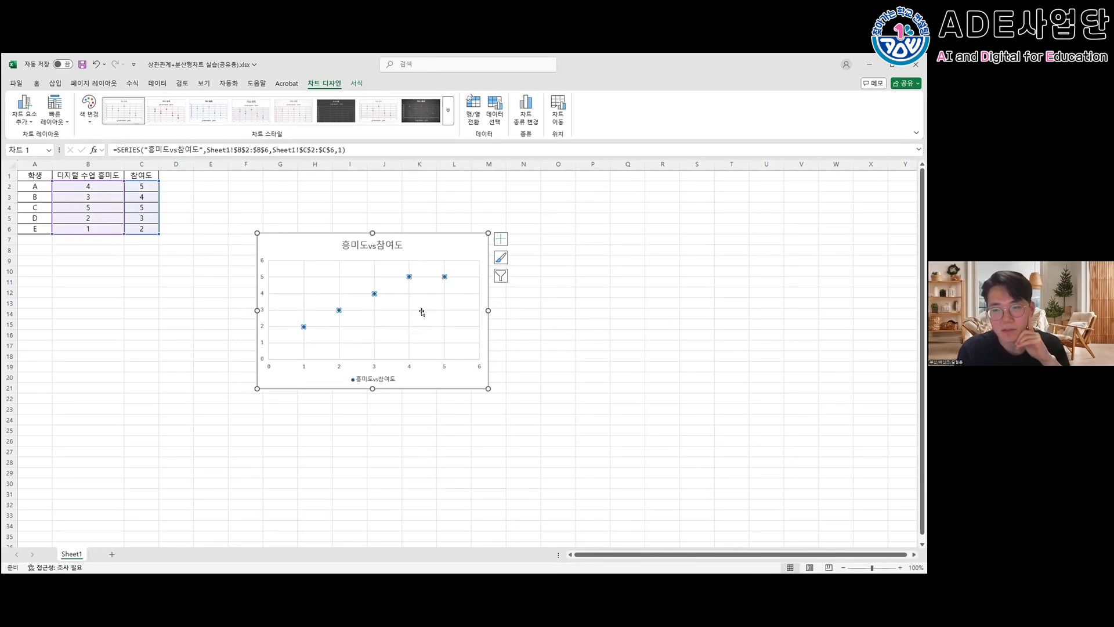
mouse_move(405, 272)
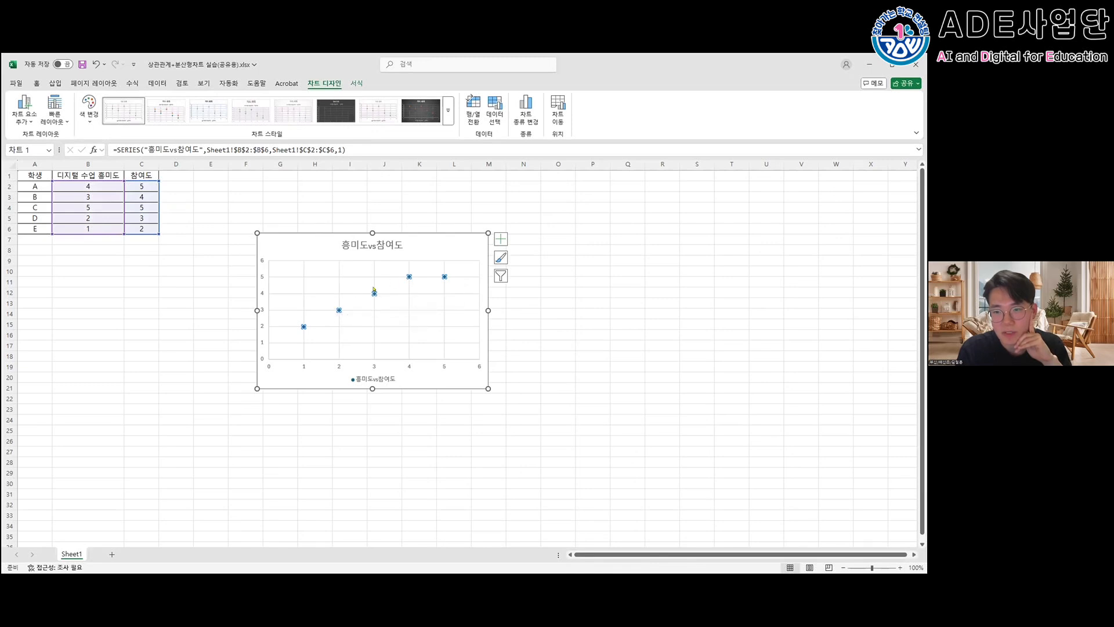
right_click(336, 306)
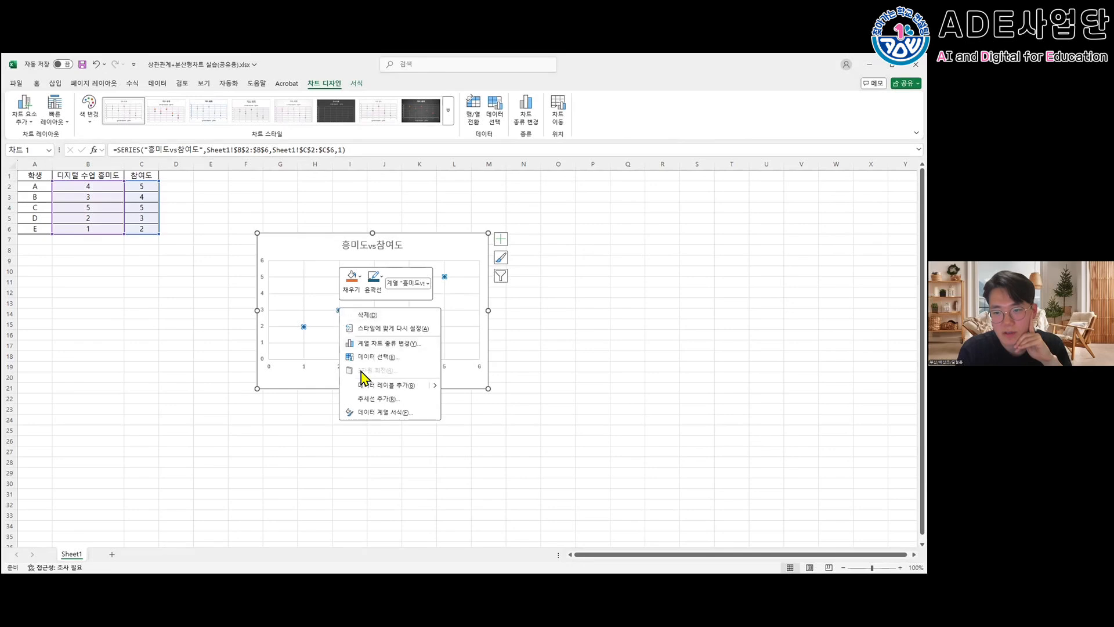
left_click(376, 398)
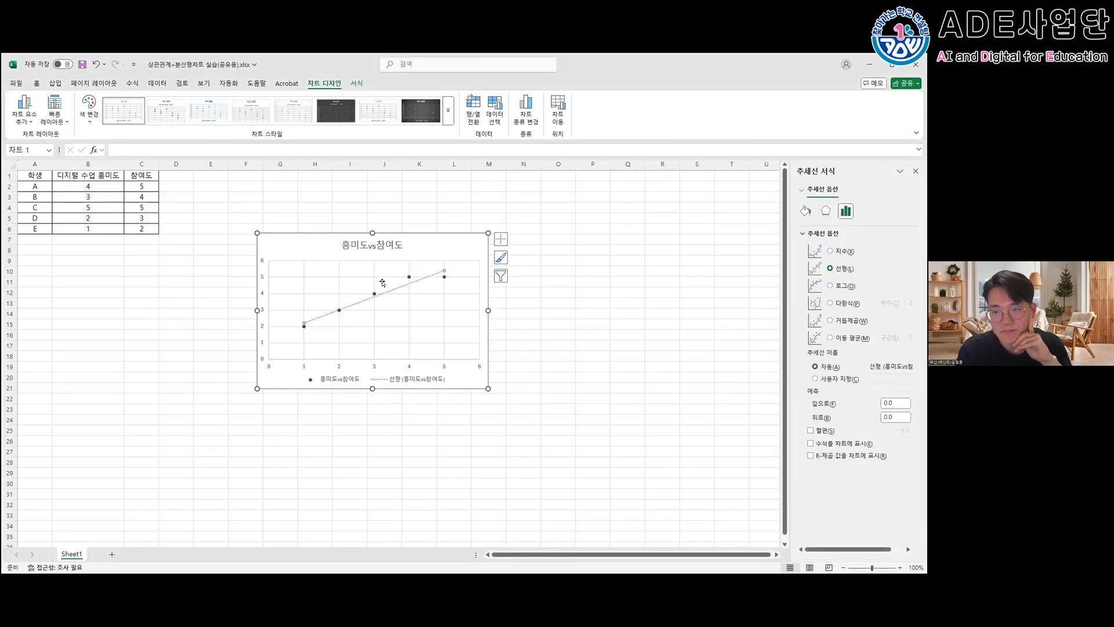
left_click_drag(372, 233, 400, 253)
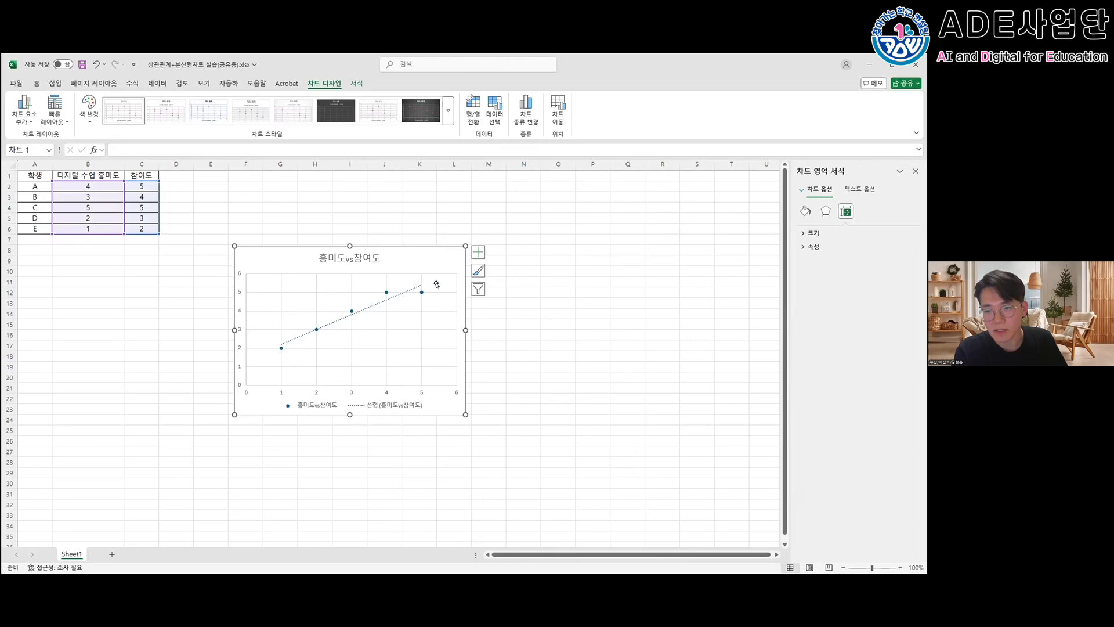
left_click_drag(406, 256, 408, 259)
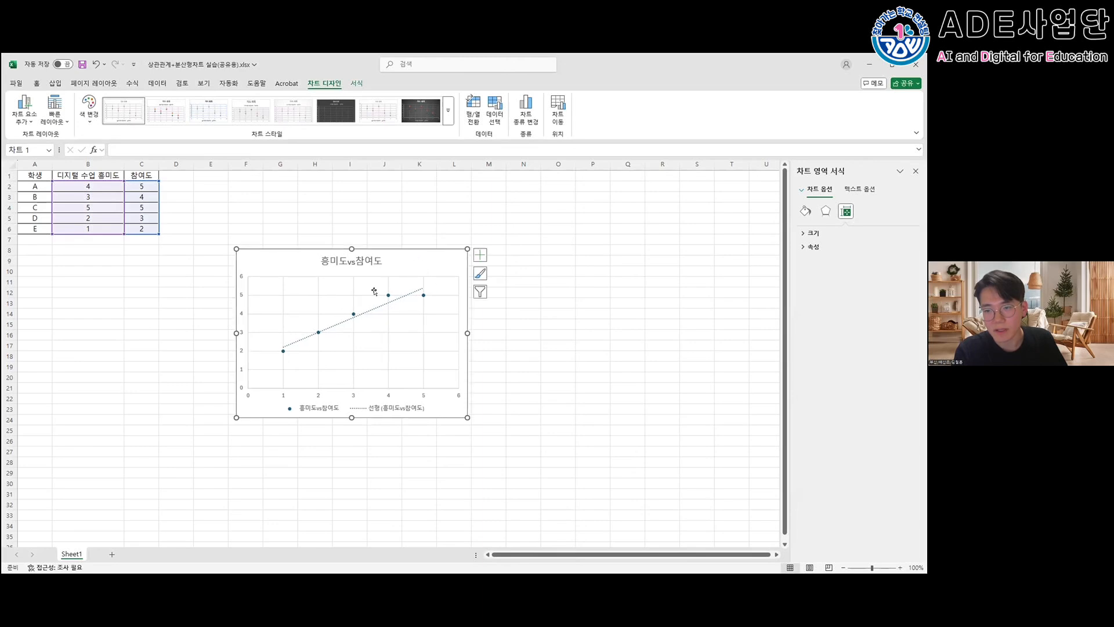
- Put the Excel windows away and return to the PowerPoint presentation at slide 68 with the scatter chart result
left_click(870, 65)
left_click(925, 62)
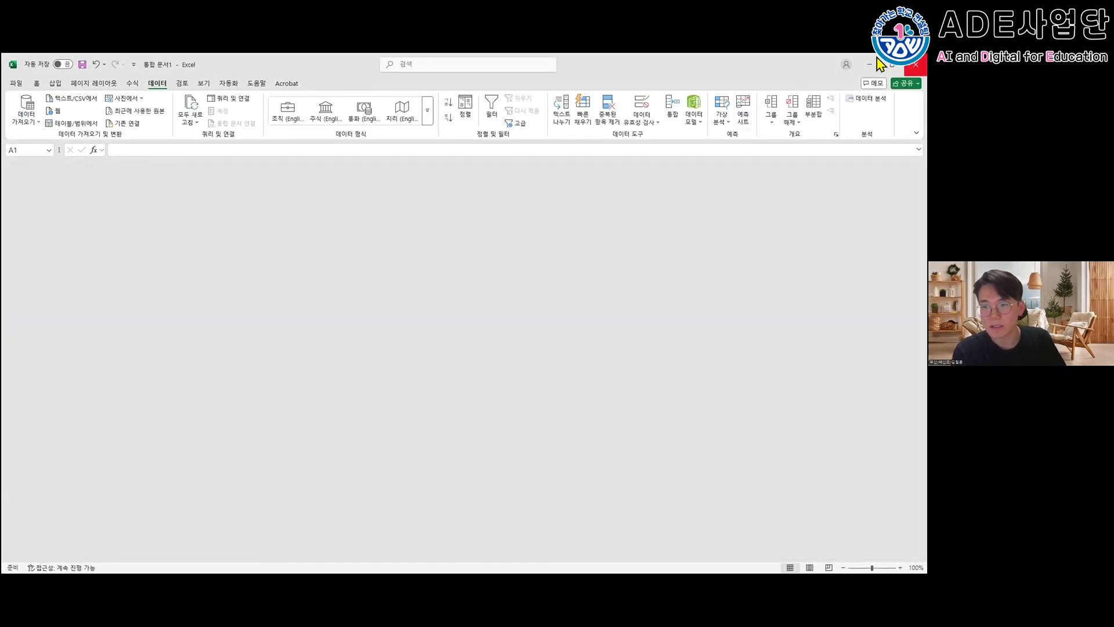
scroll(88, 442, "down", 3)
key("Down")
key("Down")
key("Down")
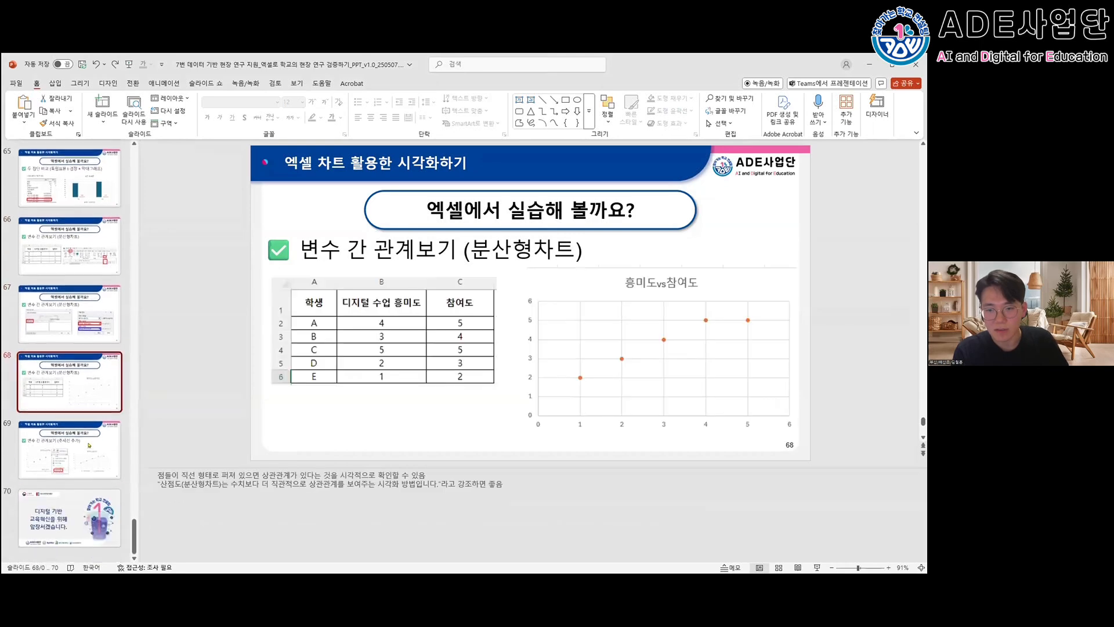
- Return from the scatter chart slides to the title slide and close the Excel presentation without saving its changes
key("Up")
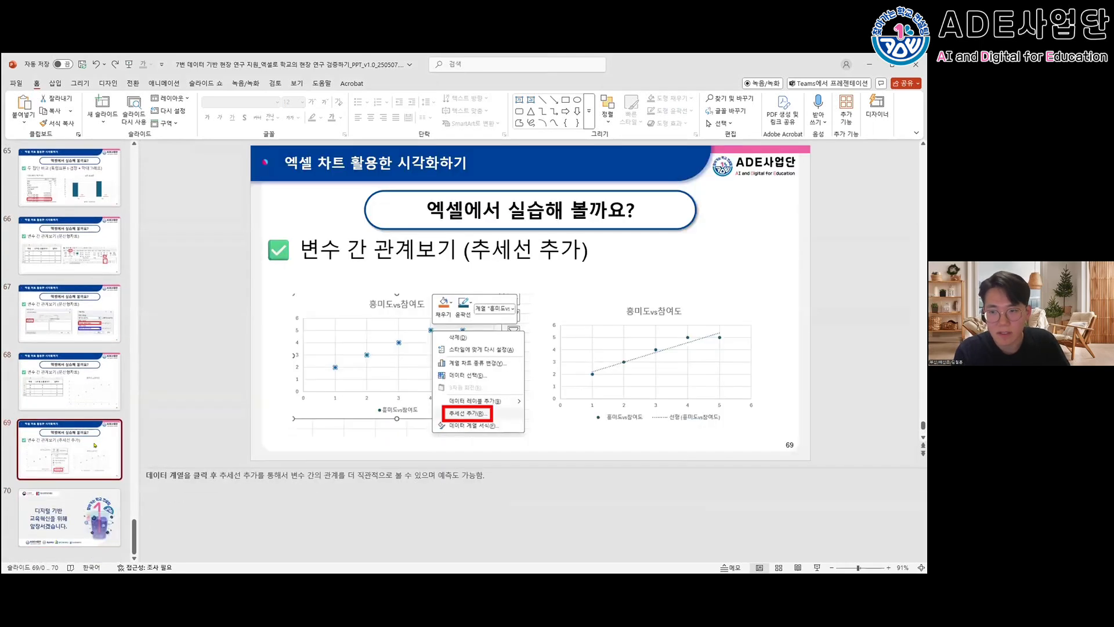
key("Up")
key("Up")
scroll(110, 446, "up", 10)
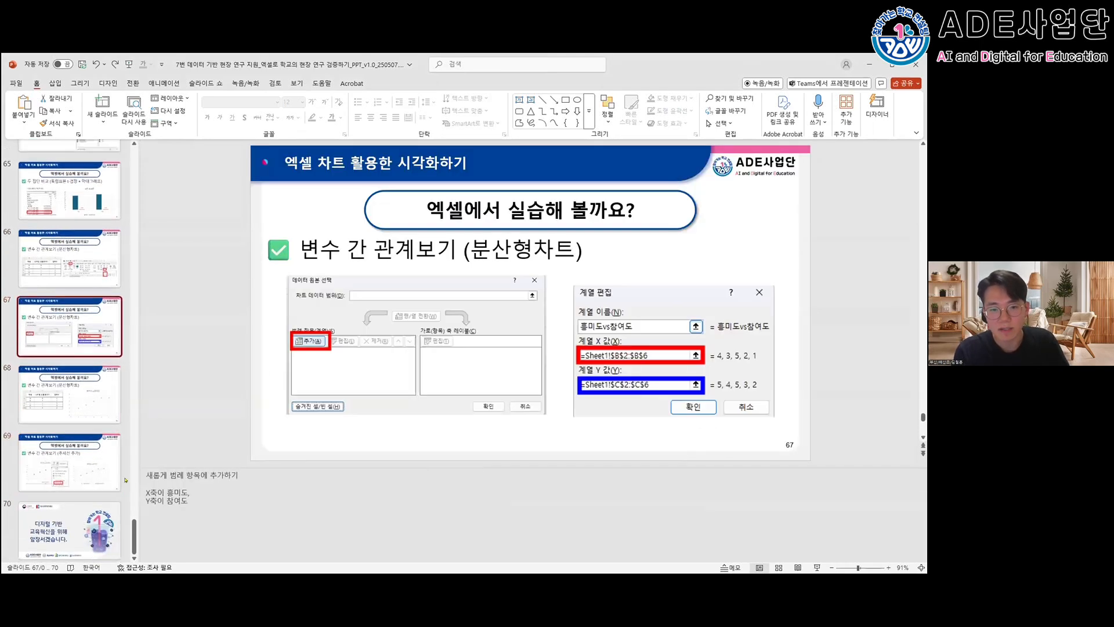
scroll(115, 461, "up", 5)
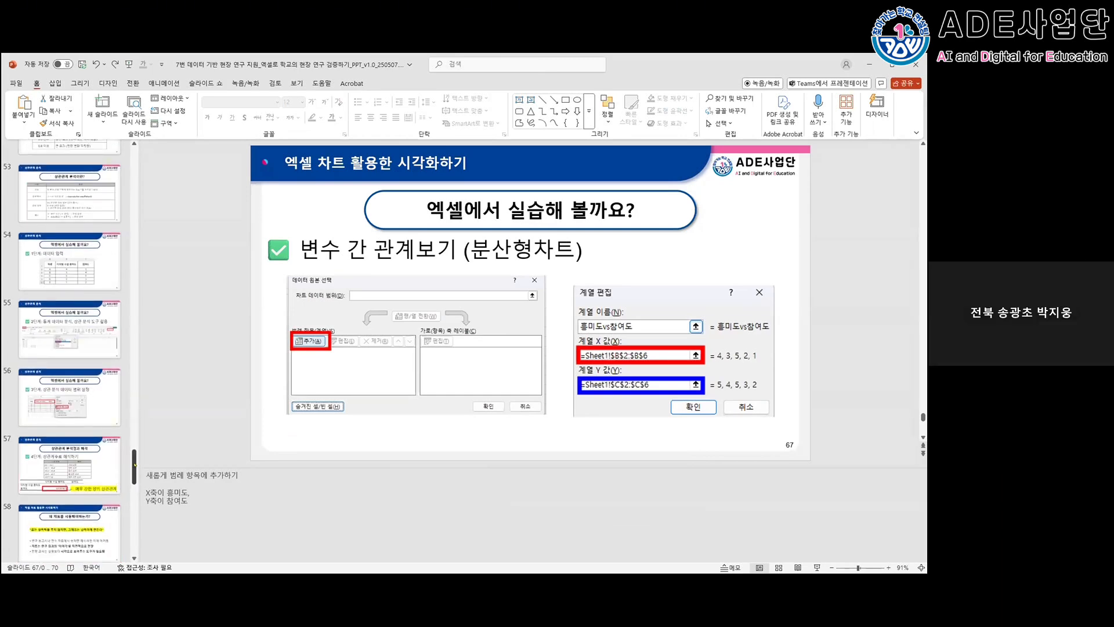
left_click_drag(135, 467, 134, 166)
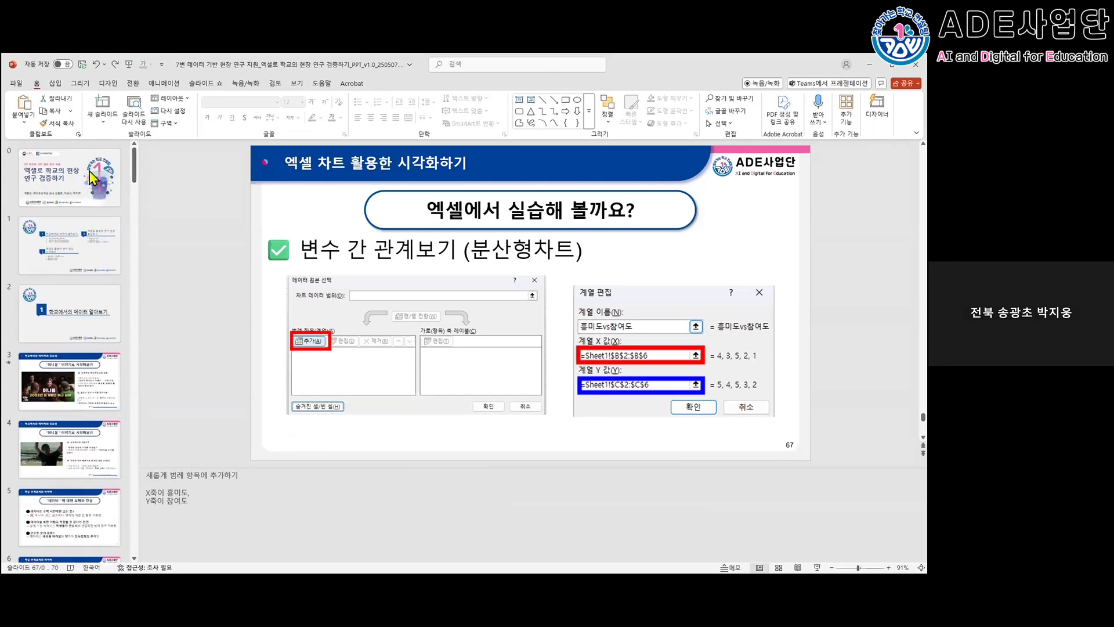
left_click(93, 177)
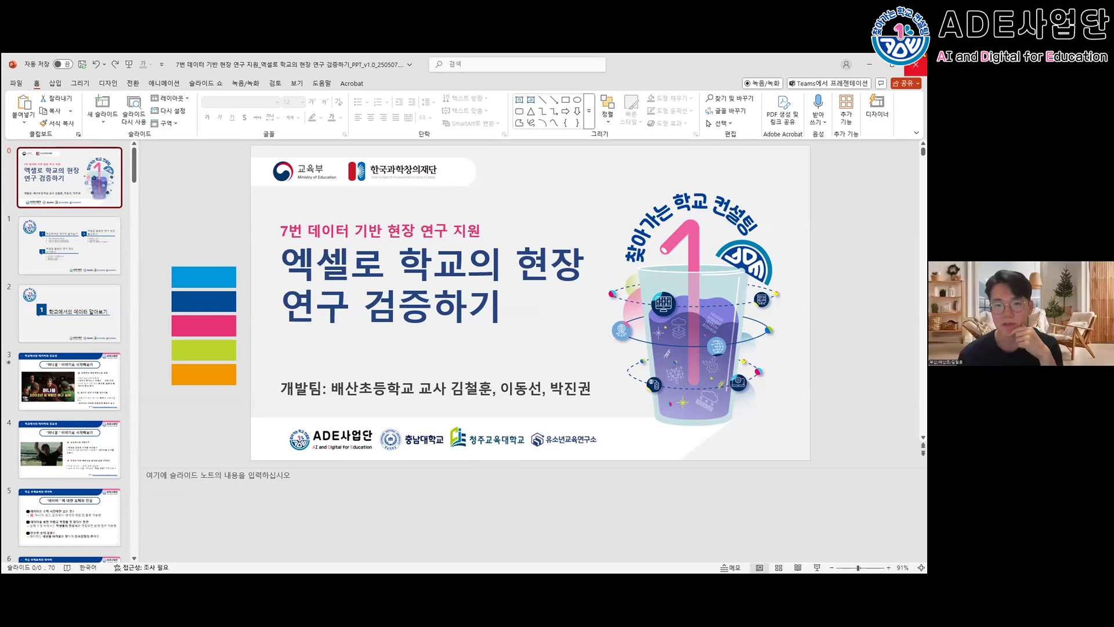
left_click(915, 65)
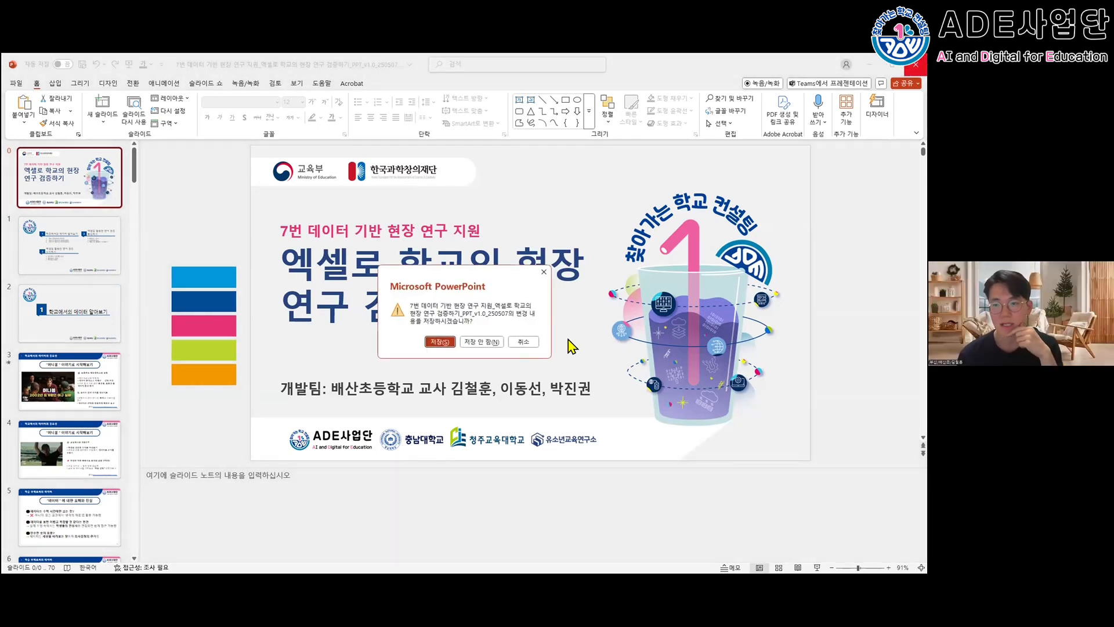
left_click(464, 347)
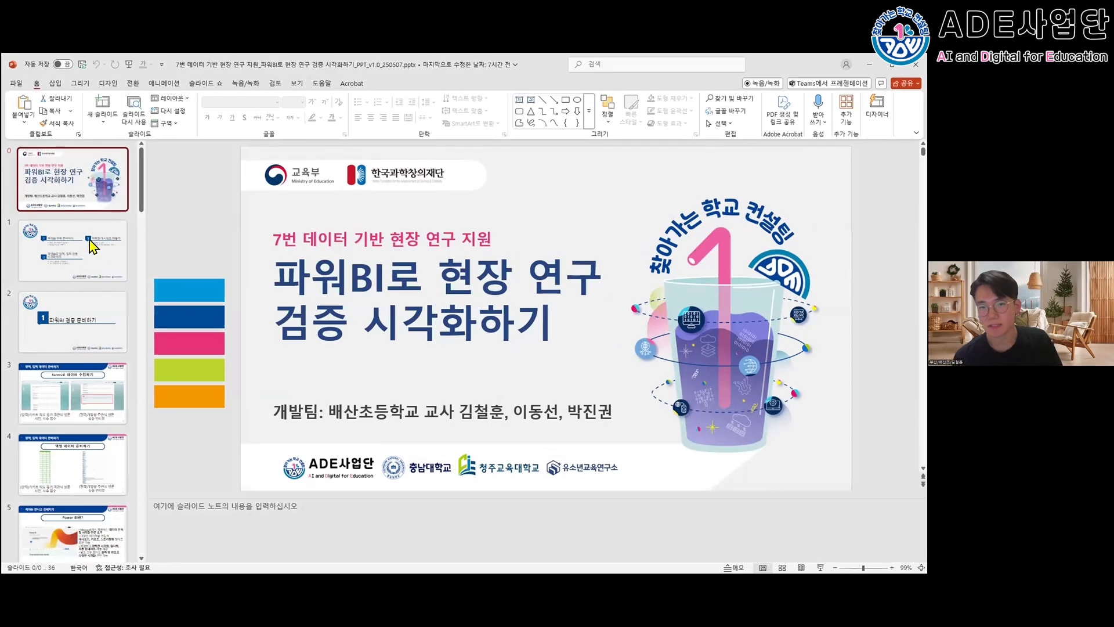
- Show slide 3, forms로 데이터 수집하기, in the 파워BI로 현장 연구 검증 시각화하기 presentation, and switch away from its window
left_click(75, 228)
left_click(80, 186)
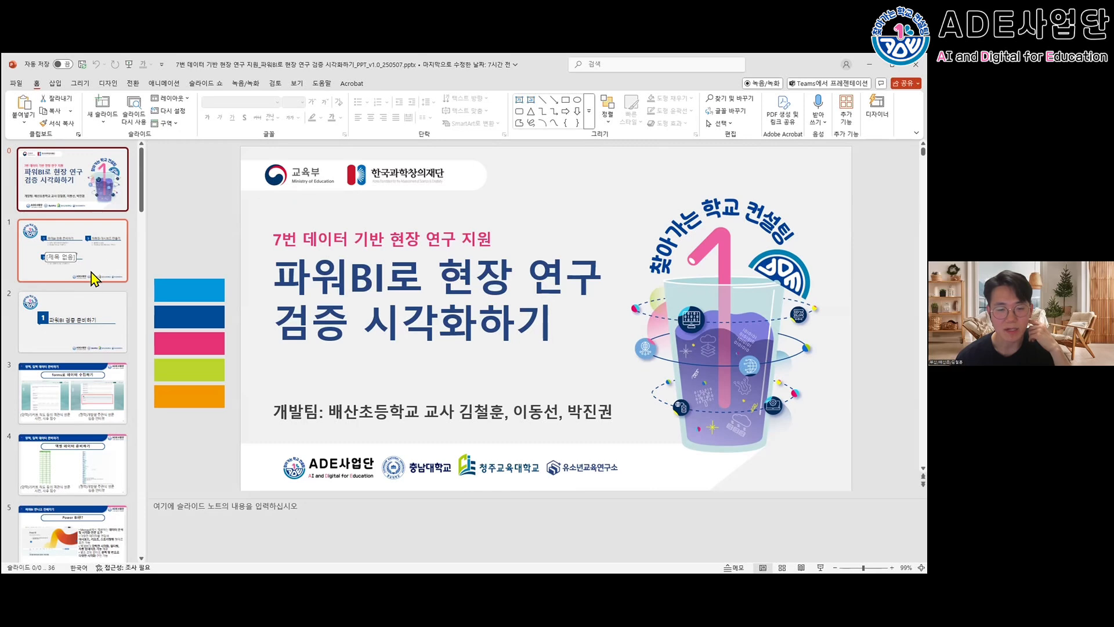
left_click(74, 386)
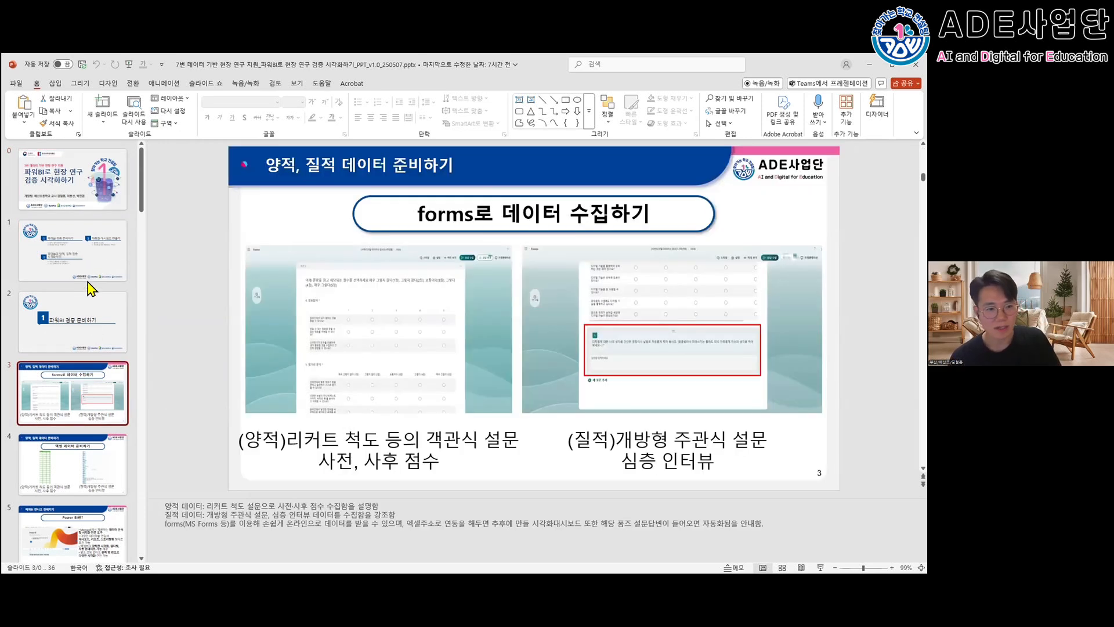
key("alt+Tab")
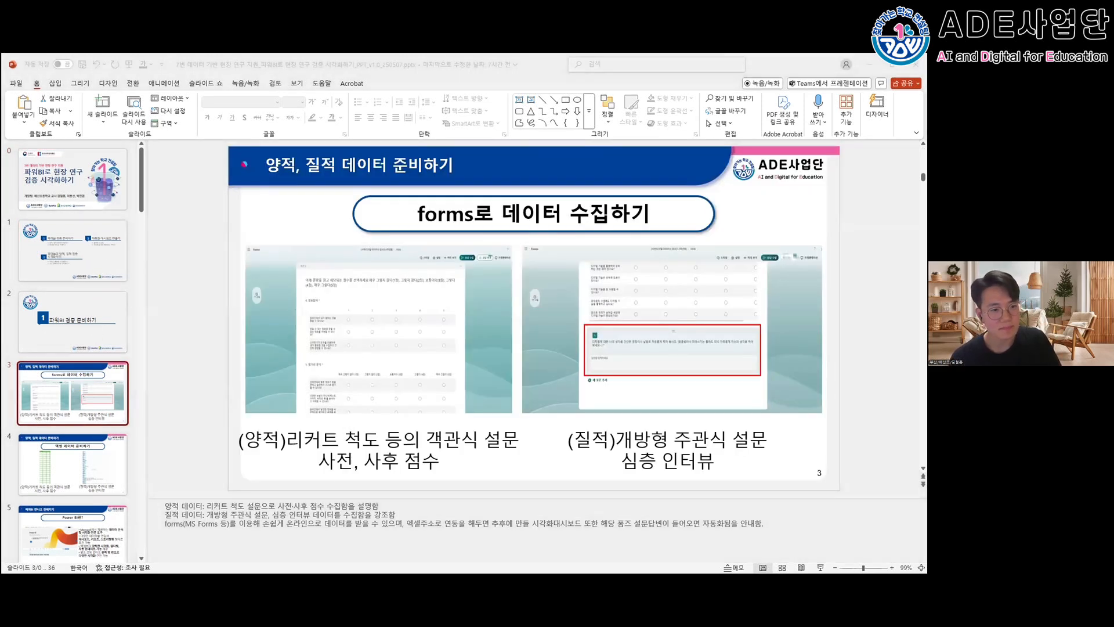
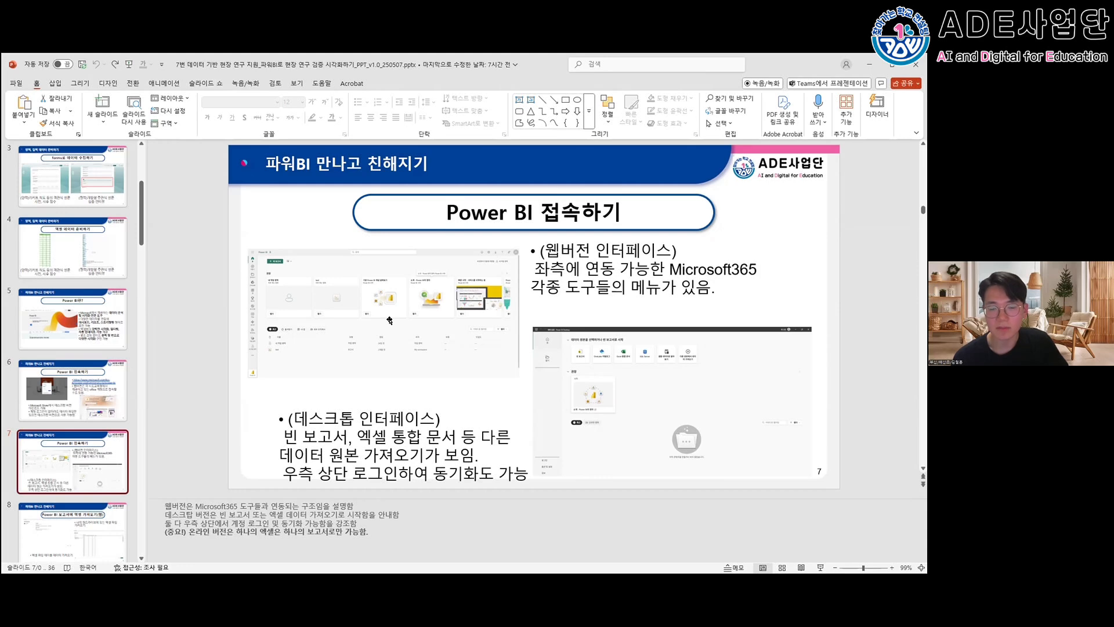
- Point out the 데스크톱 인터페이스 heading on slide 7, Power BI 접속하기, and browse the neighbouring slide thumbnails
left_click_drag(293, 419, 417, 422)
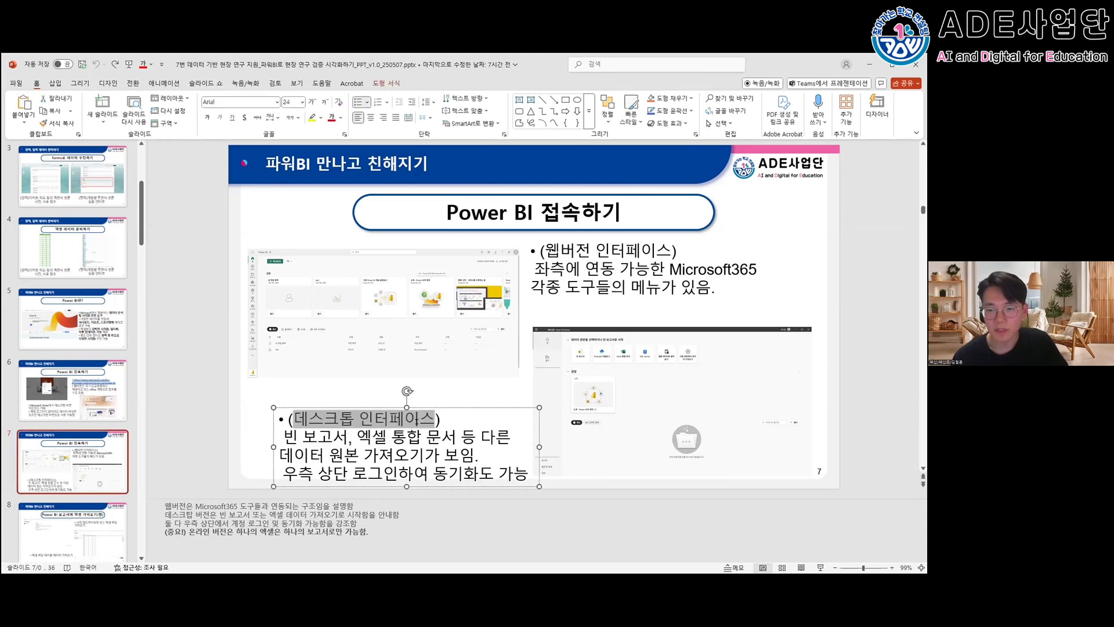
left_click(413, 418)
left_click(429, 399)
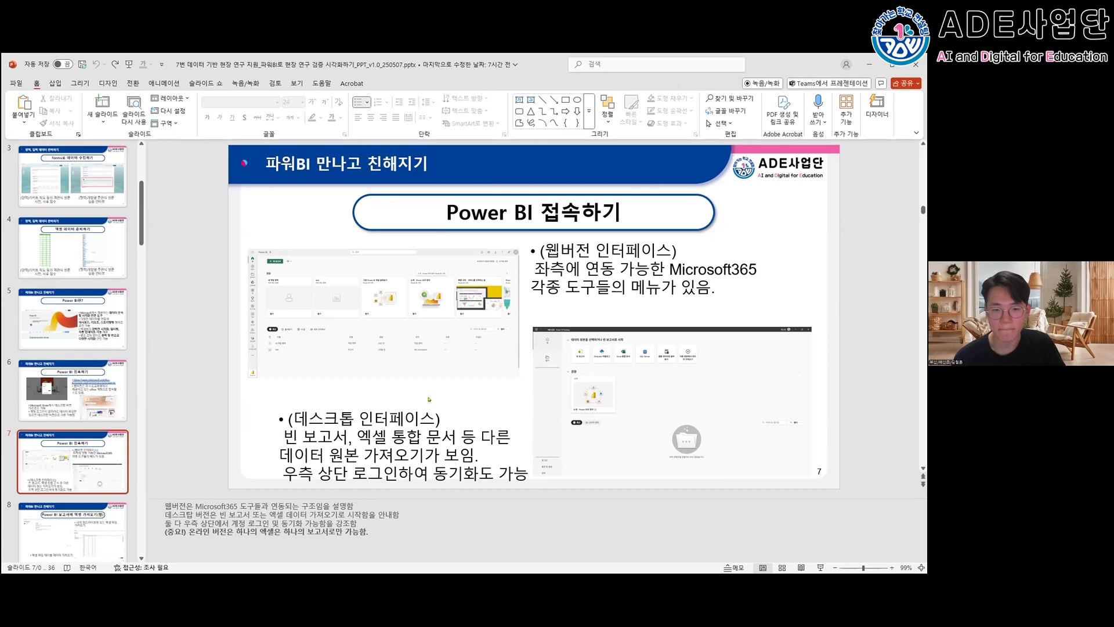
scroll(79, 414, "down", 3)
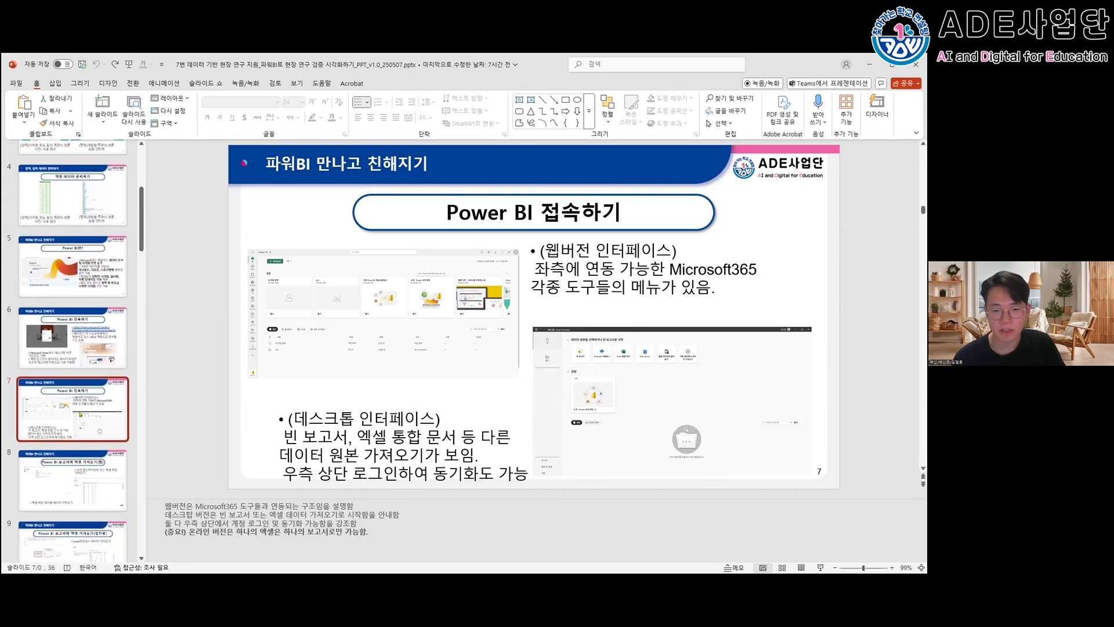
scroll(87, 319, "up", 2)
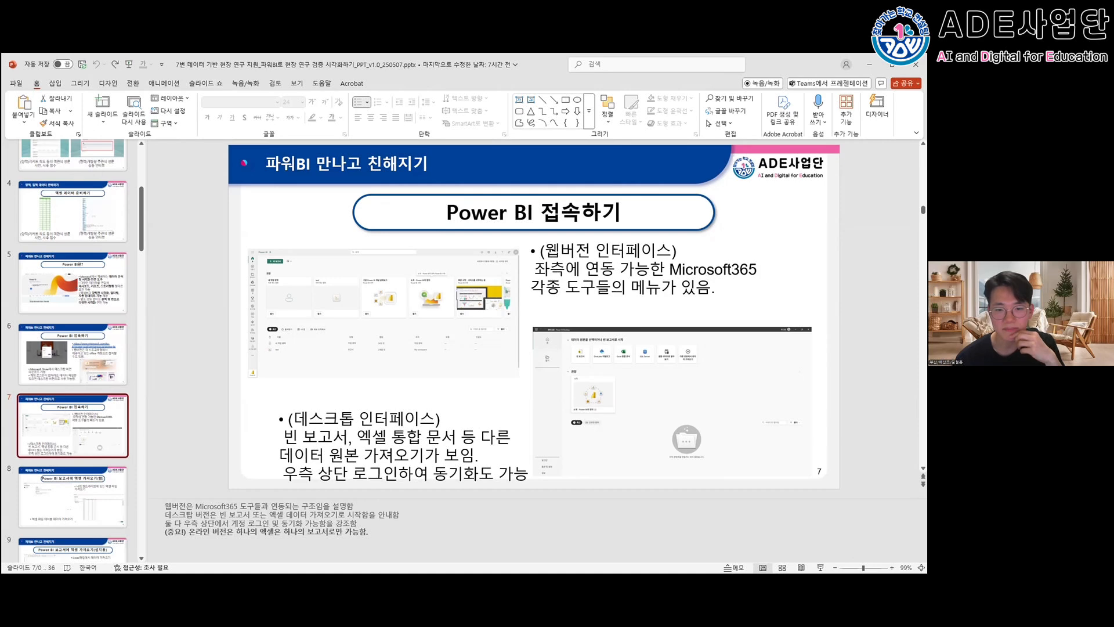
scroll(103, 428, "down", 2)
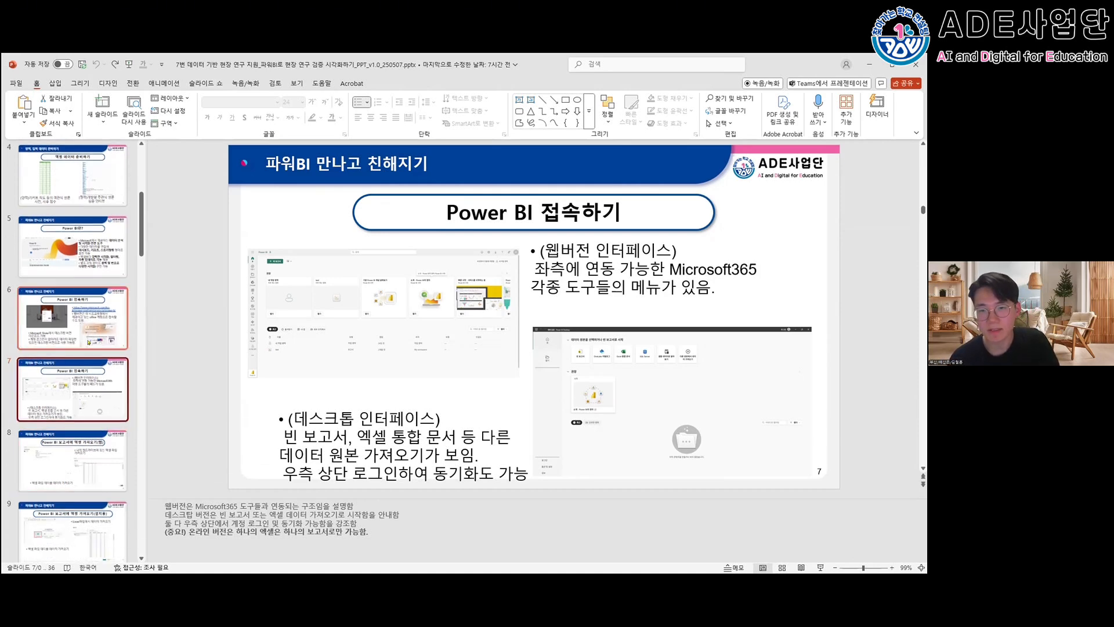
- Show slides 8 and 9 on importing Excel into a Power BI report, and return to the web version on slide 8
key("Down")
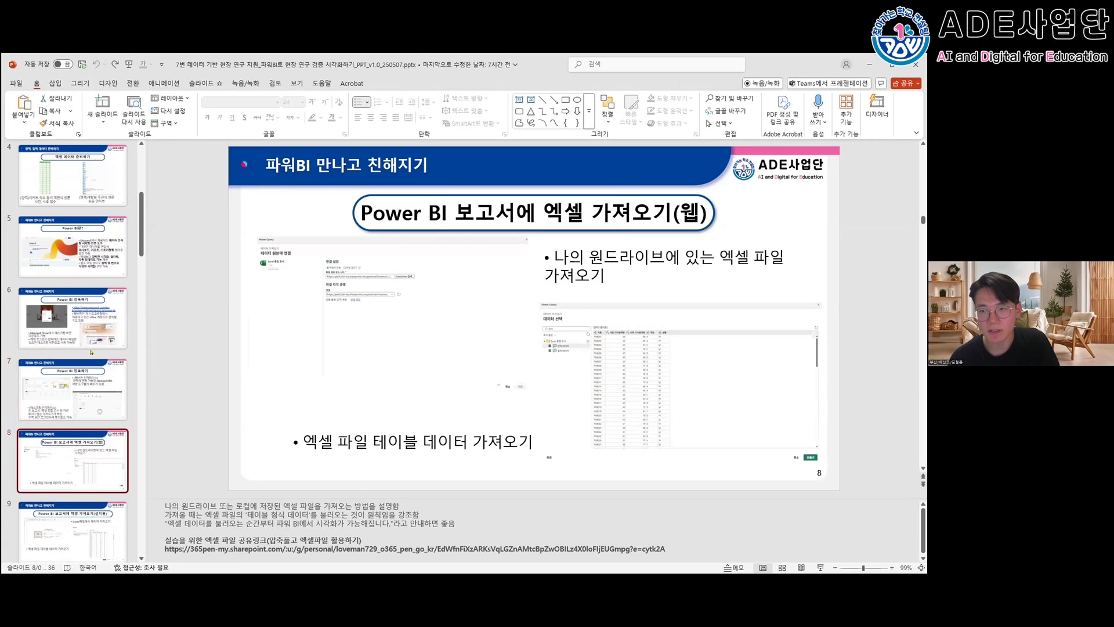
scroll(90, 351, "down", 1)
scroll(91, 351, "down", 1)
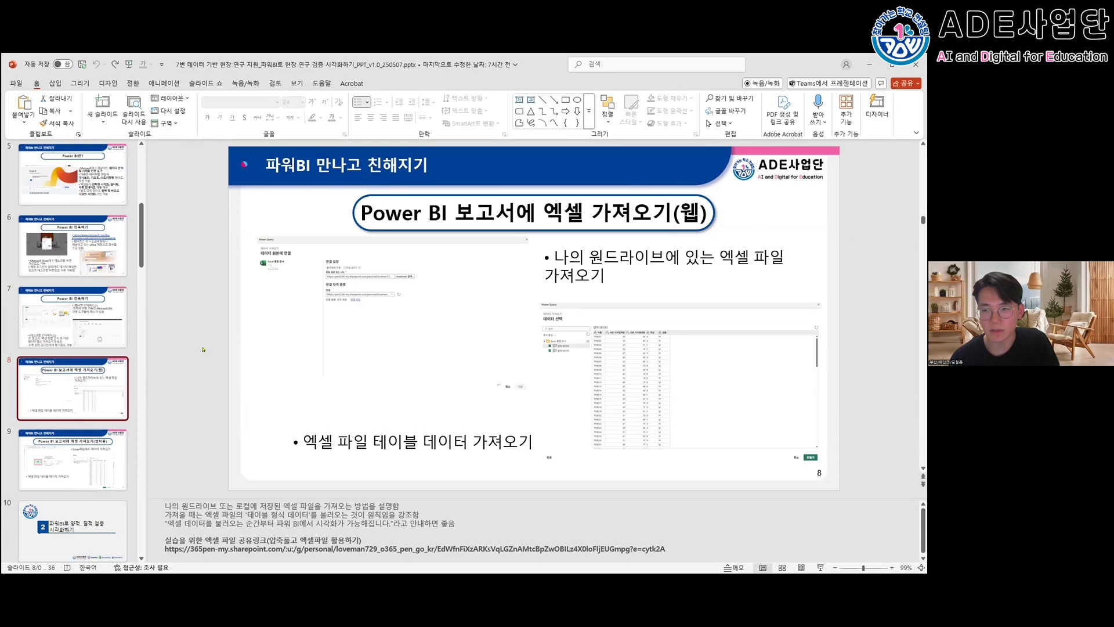
key("Down")
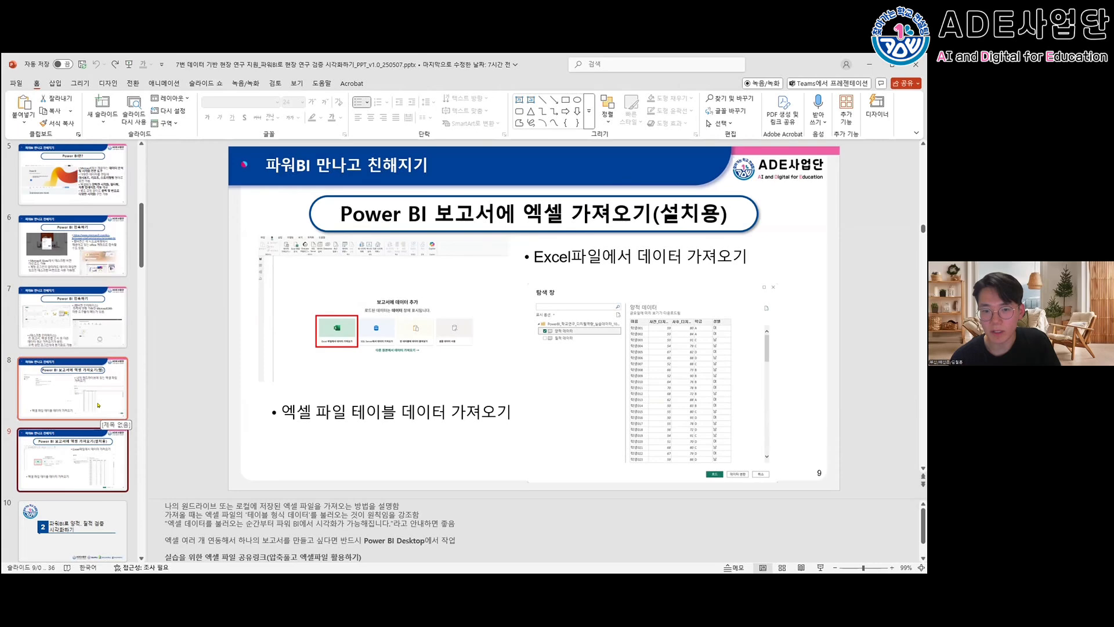
left_click(99, 413)
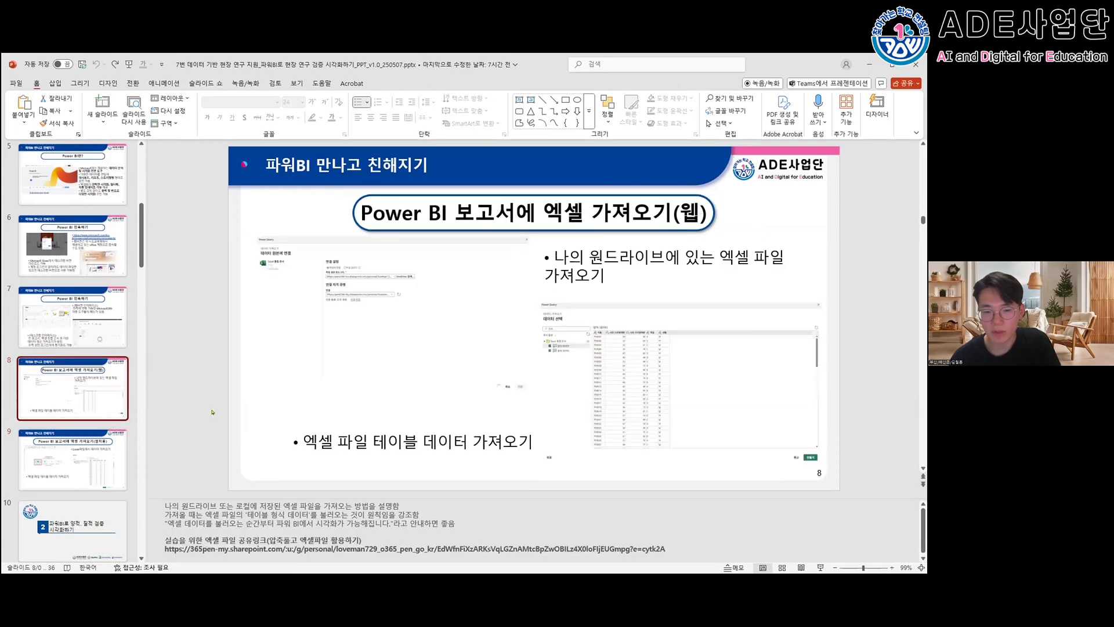
- Show section slide 10, 파워BI로 양적, 질적 검증 시각화하기, followed by slide 11, 사전, 사후 양적 데이터 시각화
scroll(82, 476, "down", 1)
scroll(82, 475, "down", 3)
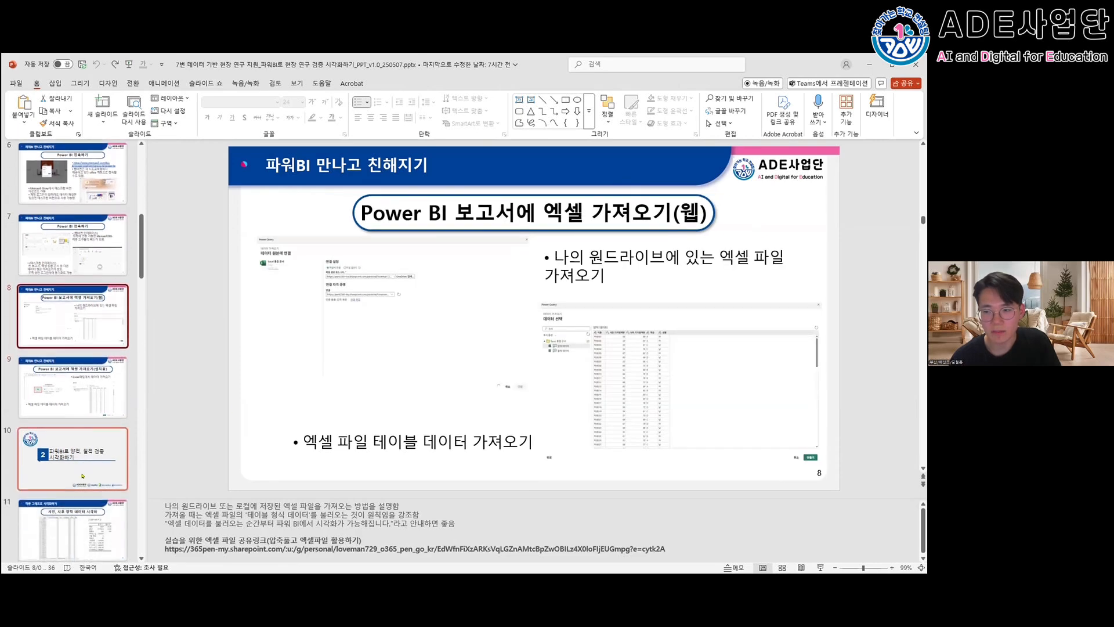
scroll(83, 475, "down", 3)
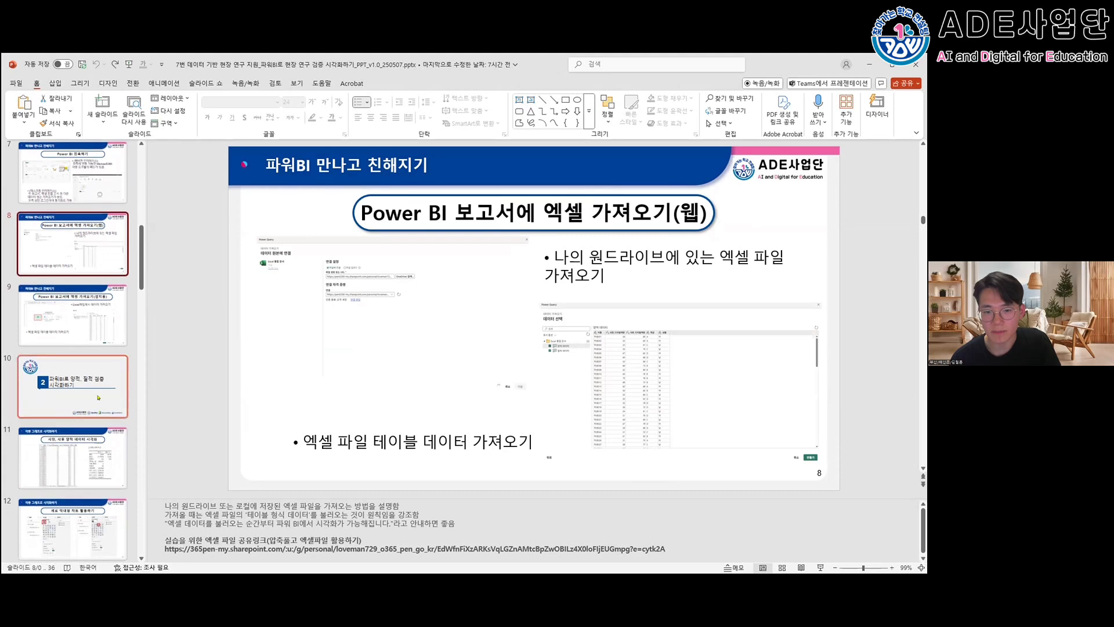
left_click(98, 398)
scroll(99, 398, "down", 4)
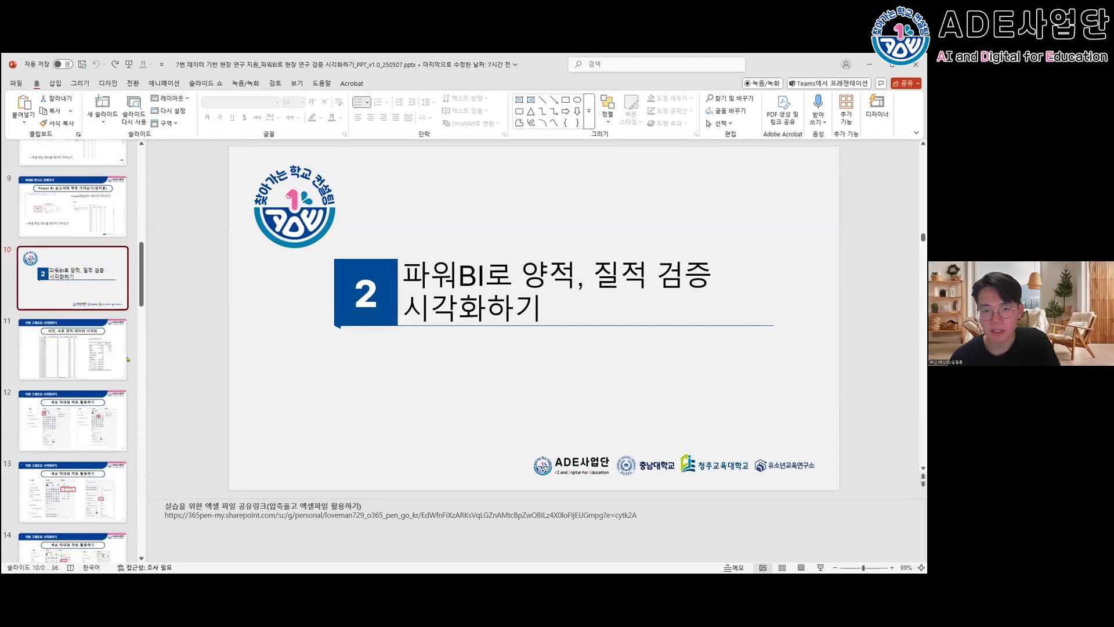
left_click(102, 356)
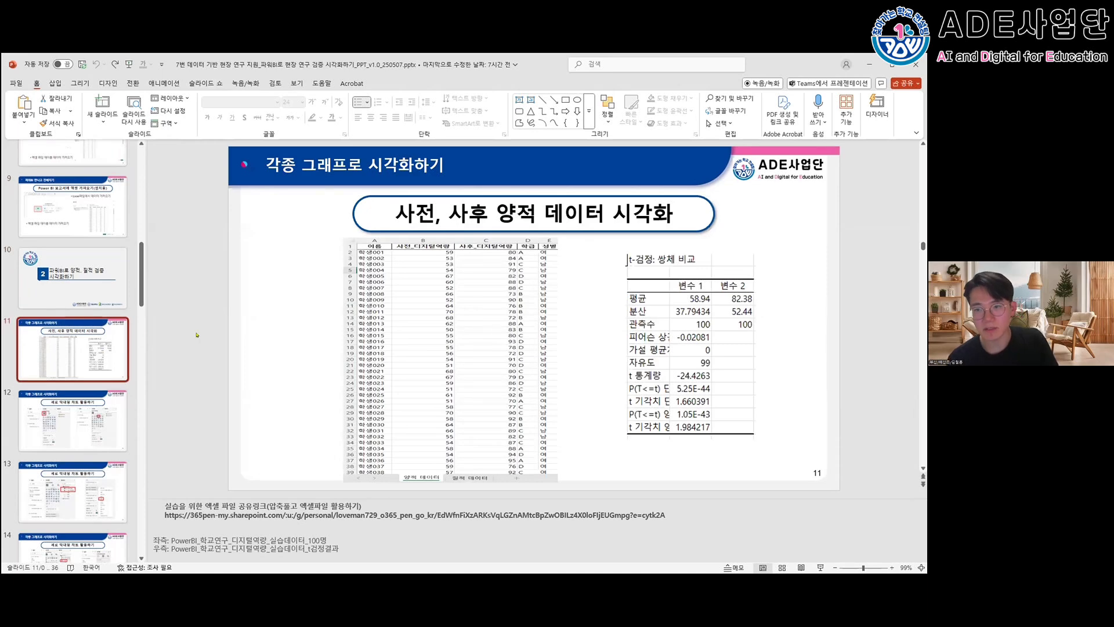
- Go through the 세로 막대형 차트 활용하기 instructions on slides 12 to 14
left_click(75, 413)
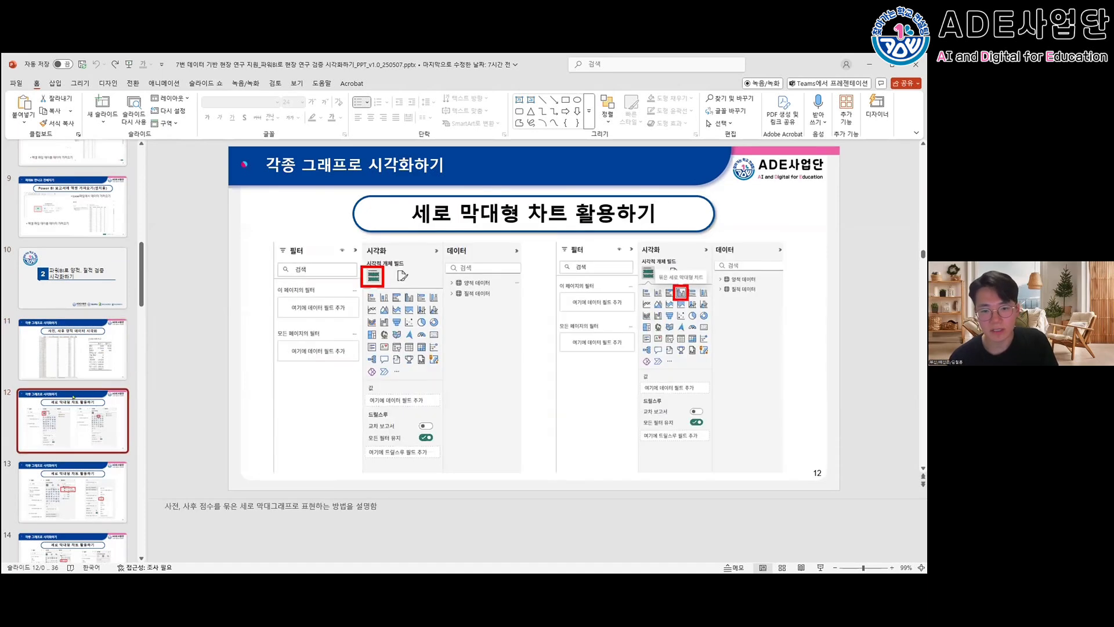
scroll(79, 372, "down", 1)
scroll(78, 367, "down", 1)
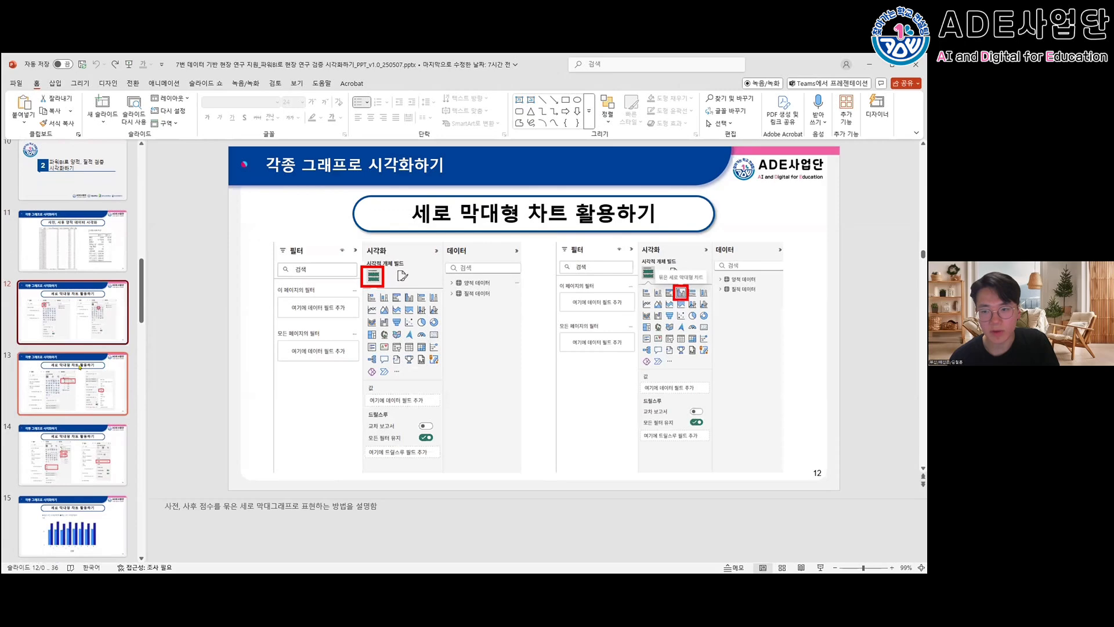
left_click(82, 366)
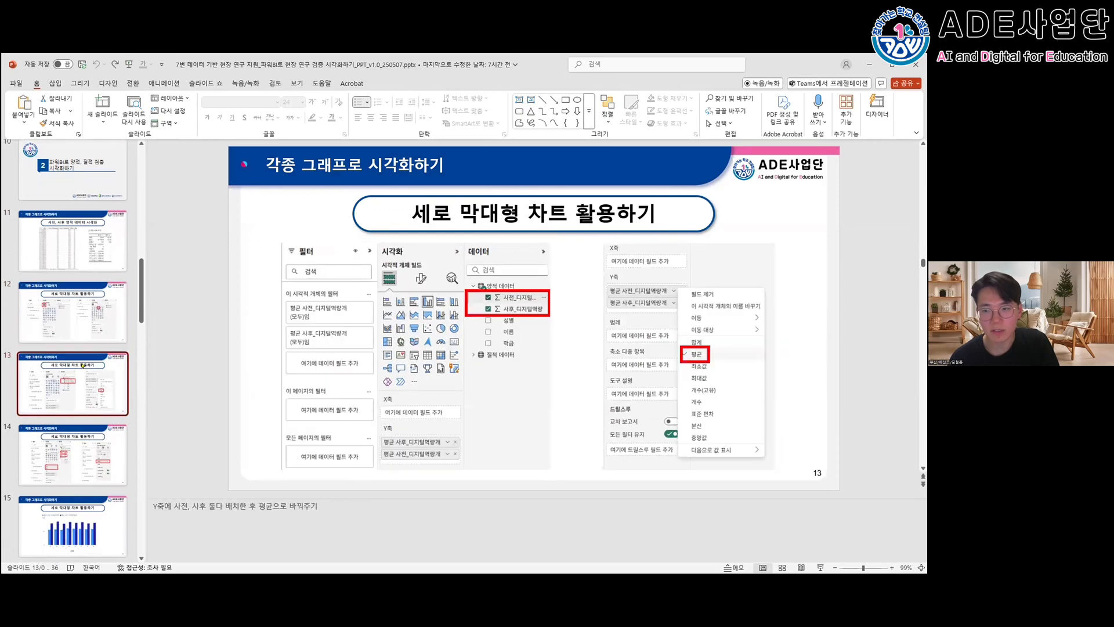
key("Down")
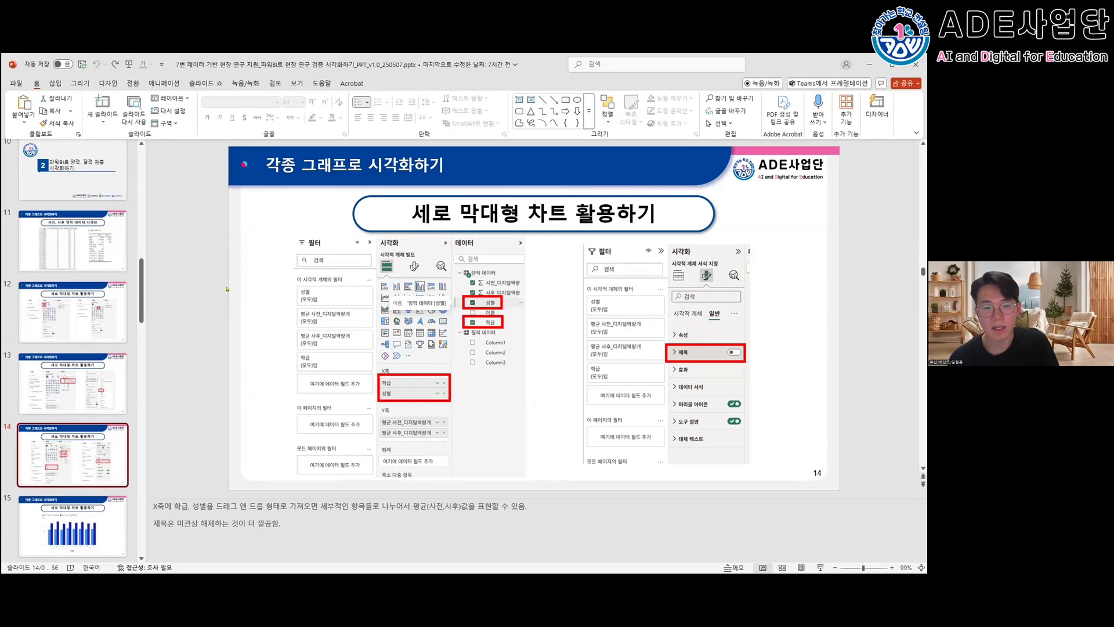
- Switch to Power BI Desktop and open PowerBI_학교연구_디지털역량_실습데이터_100명.xlsx as the Excel workbook data source
key("alt+Tab")
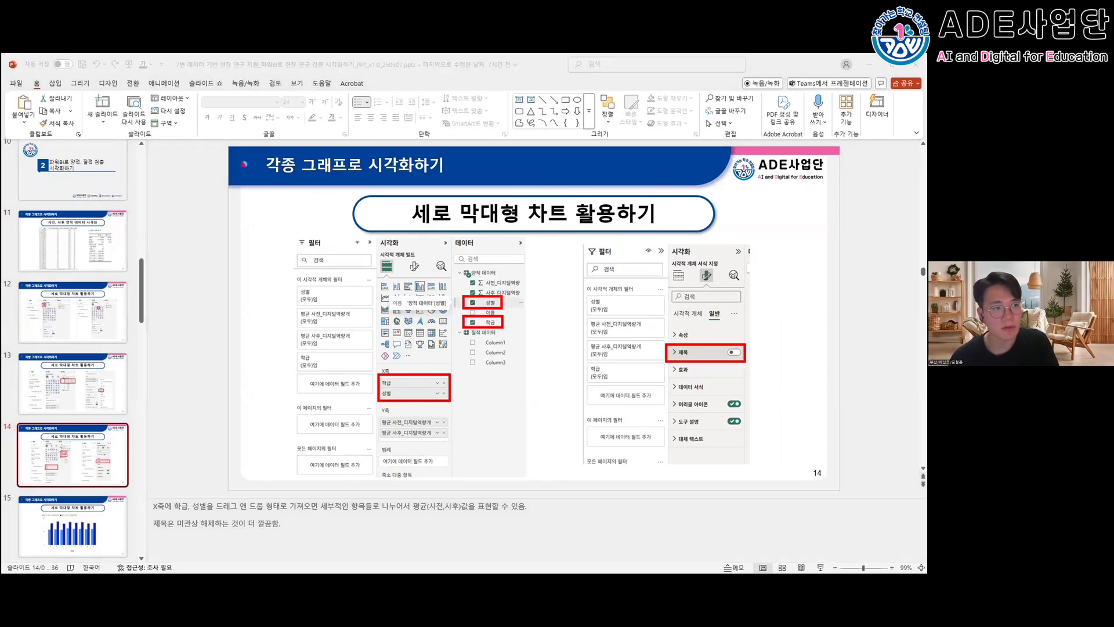
key("alt+Tab")
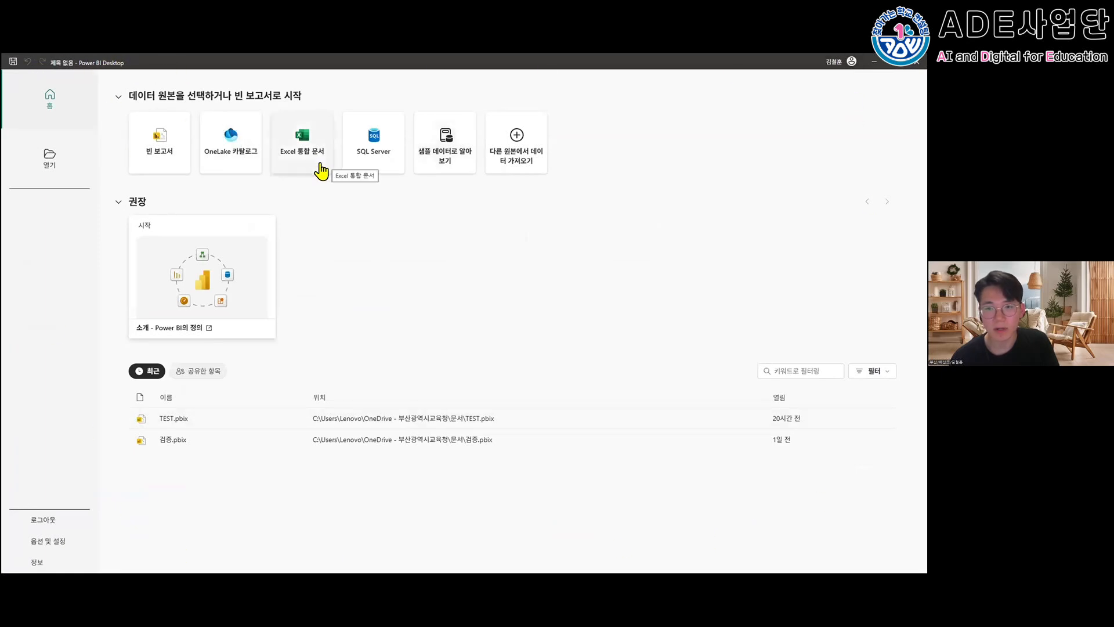
left_click(307, 137)
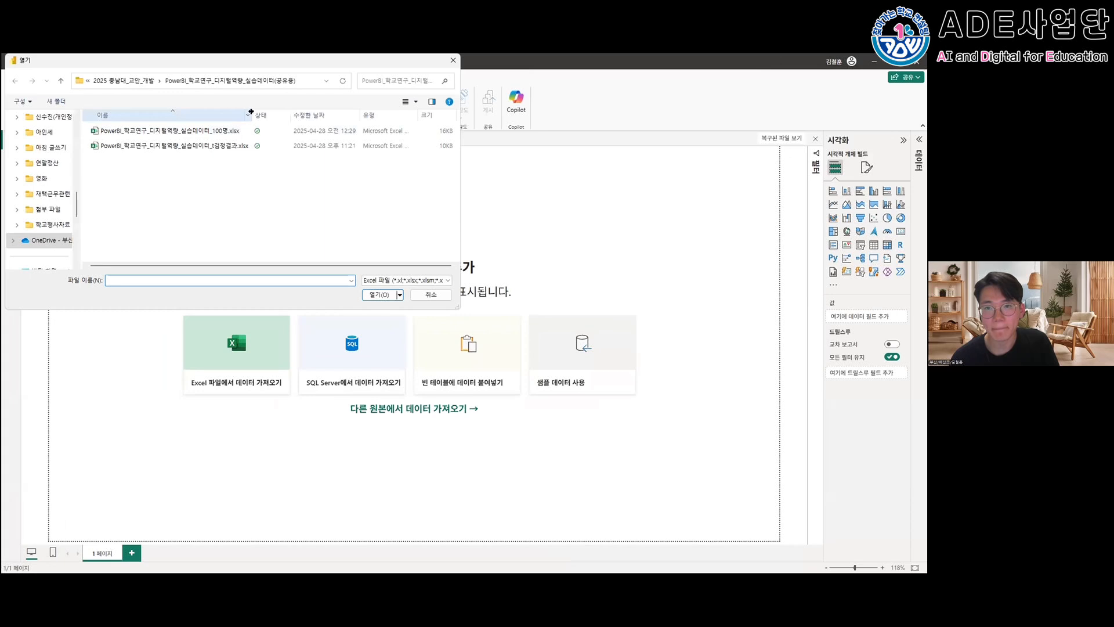
left_click_drag(251, 111, 296, 112)
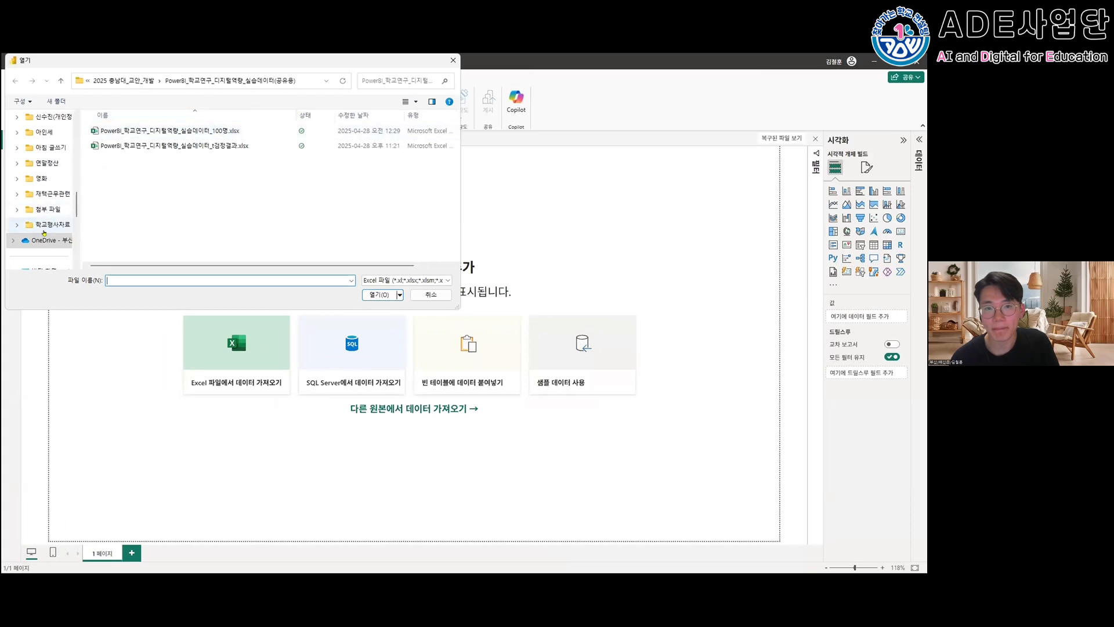
scroll(44, 232, "down", 1)
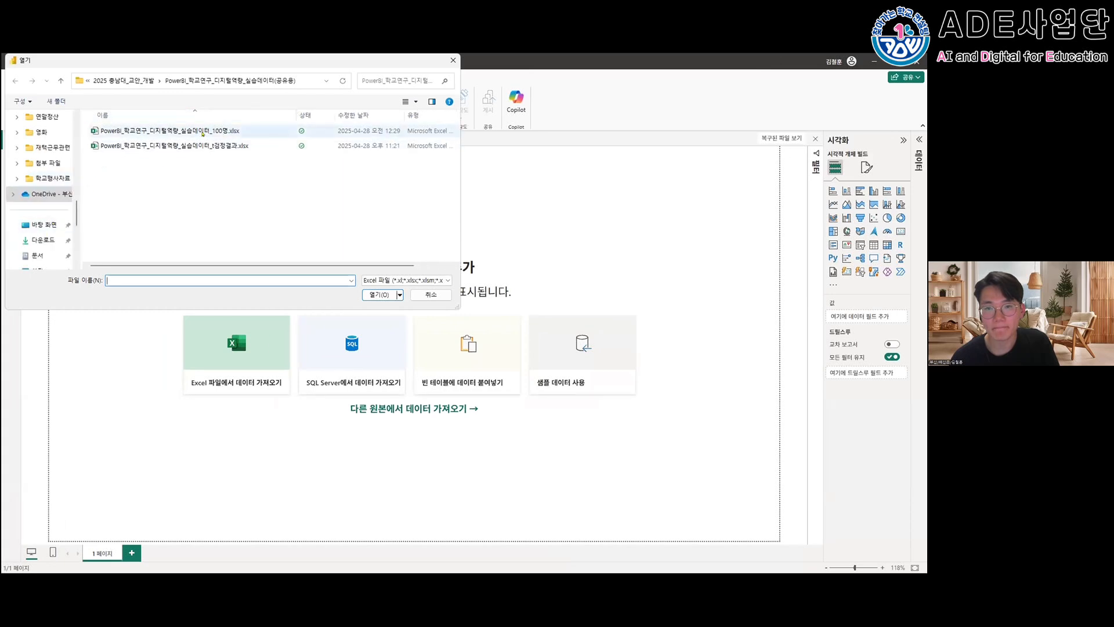
left_click(244, 131)
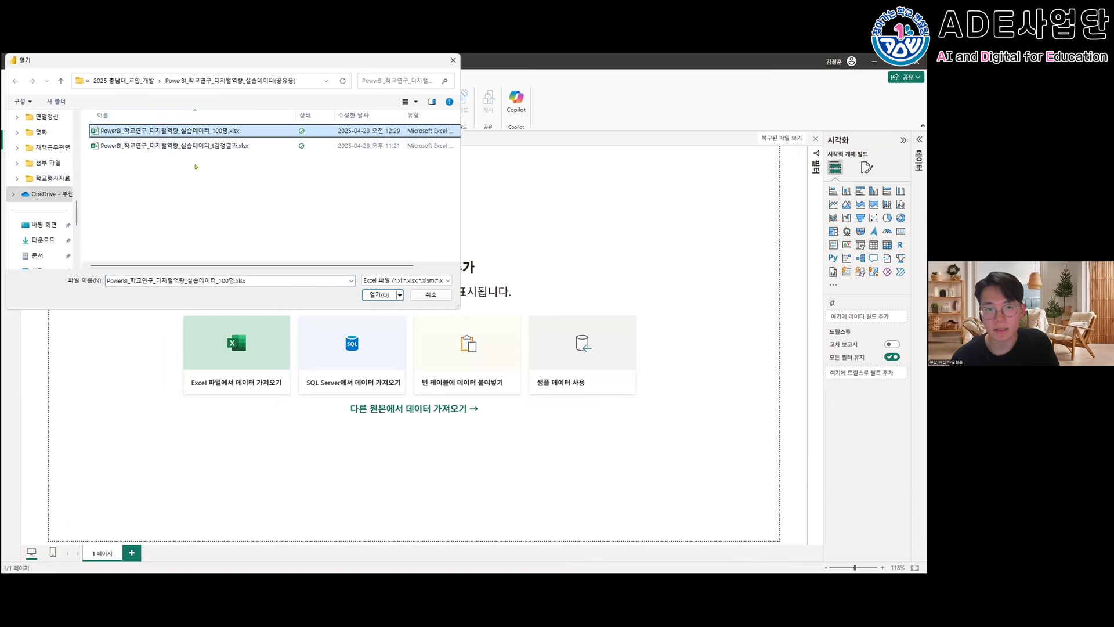
double_click(222, 132)
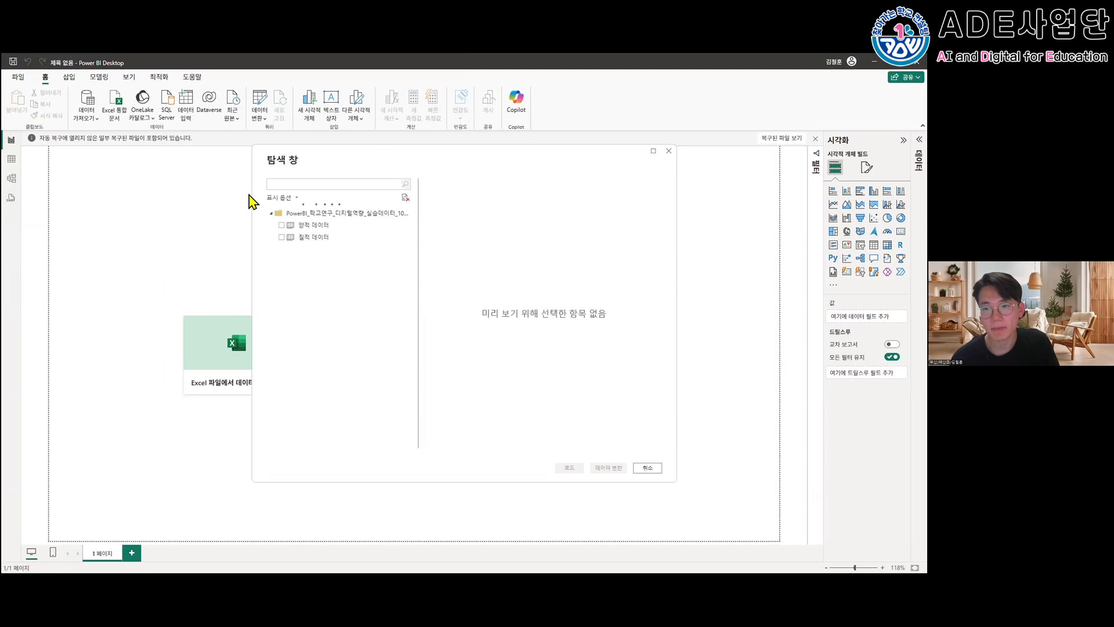
- Load both the 양적 데이터 and 질적 데이터 tables from the workbook into the report
left_click(277, 225)
left_click(282, 237)
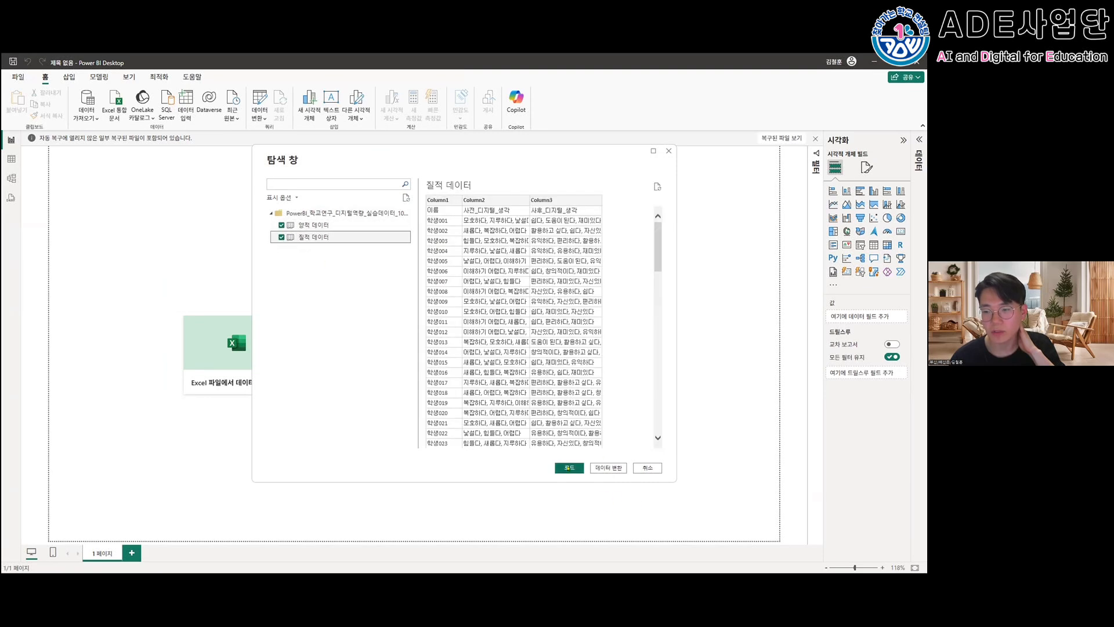
left_click(570, 467)
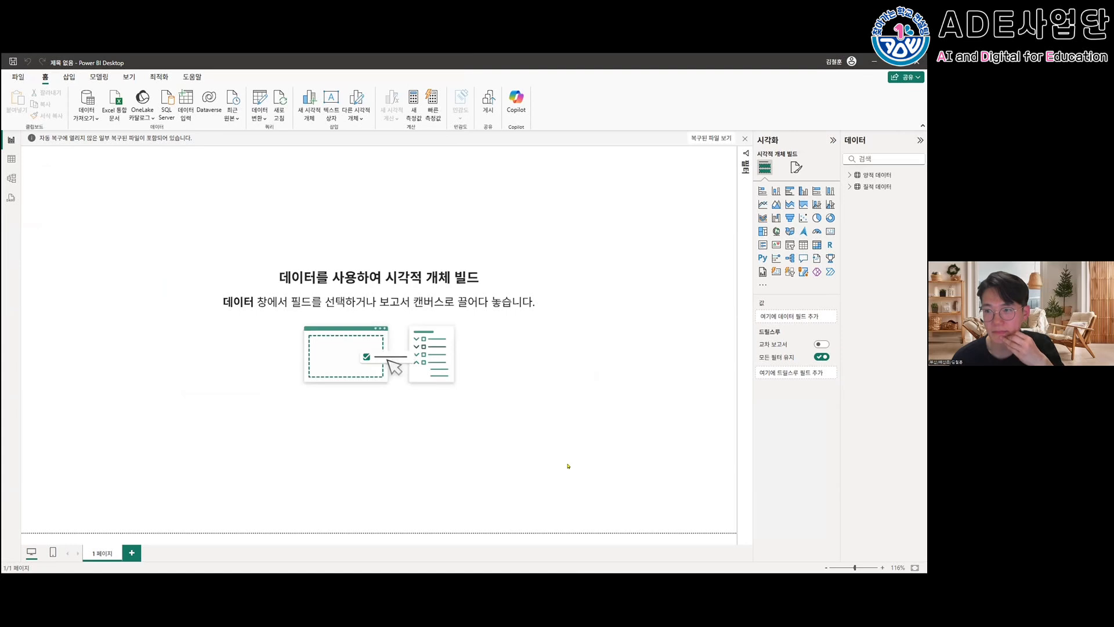
- Expand the fields of both tables and place an empty clustered column chart in the upper-left area of the report page
left_click(851, 174)
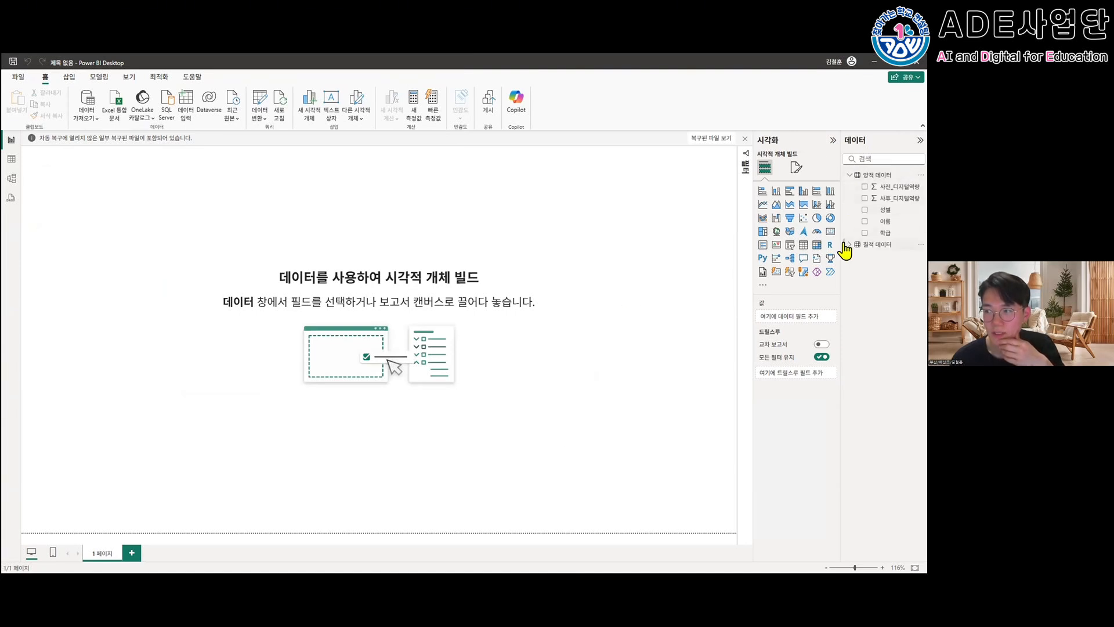
left_click(850, 245)
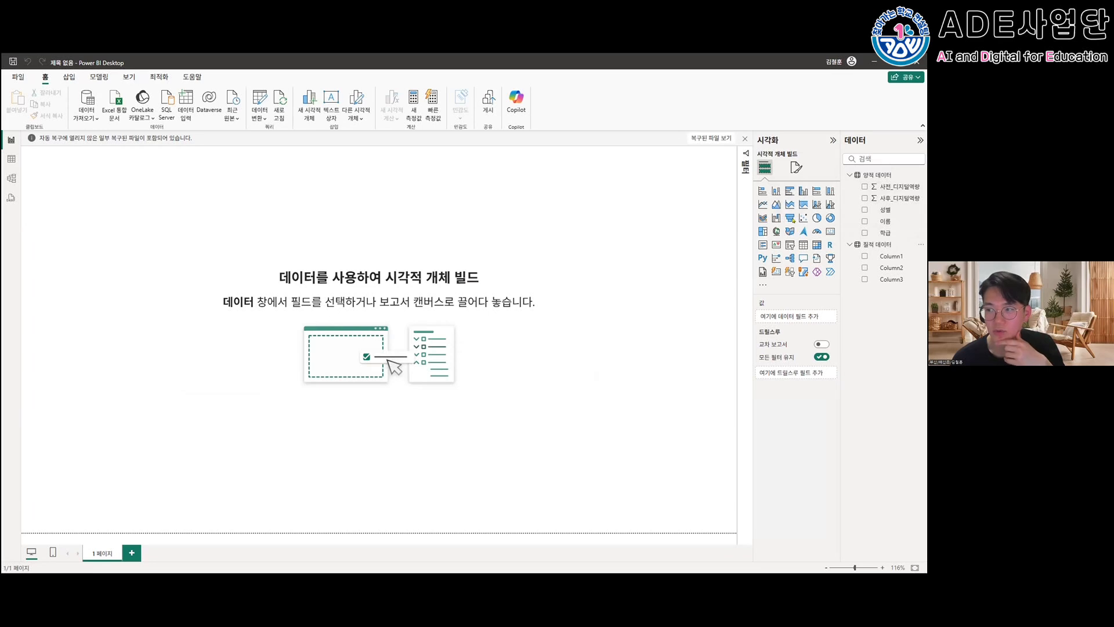
left_click(804, 194)
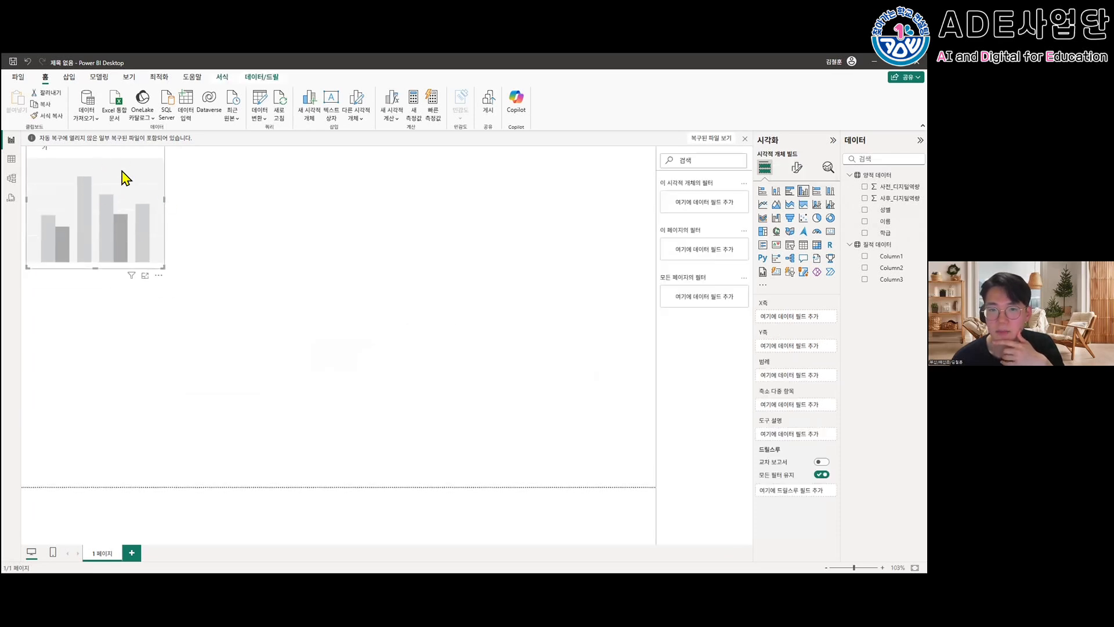
left_click_drag(141, 150, 144, 181)
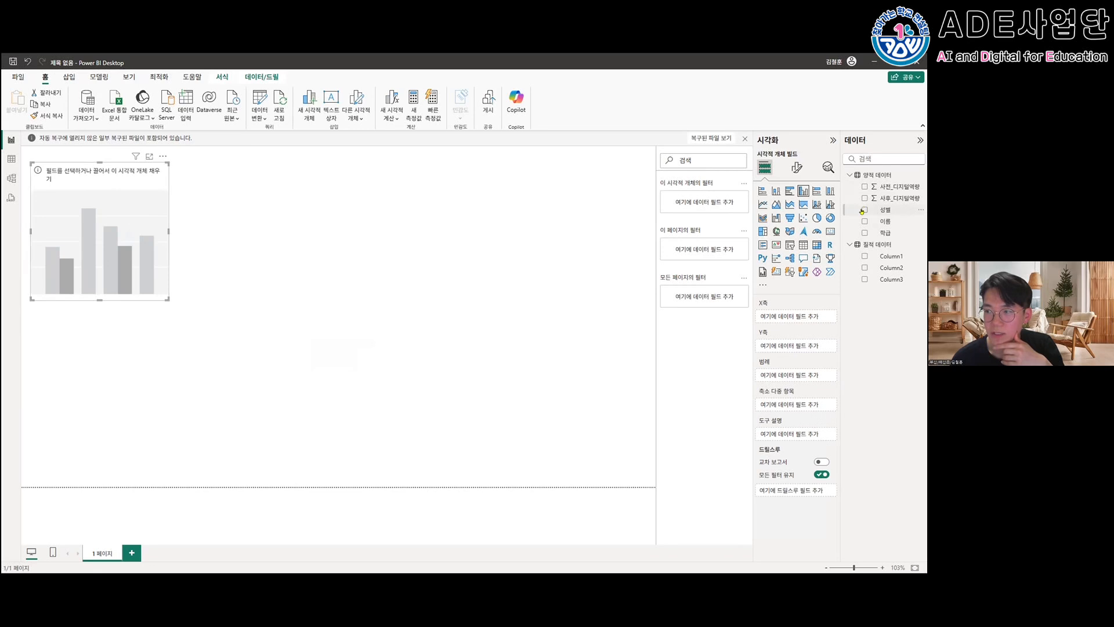
- Plot 사전_디지털역량 and 사후_디지털역량 on the chart's Y axis by 성별 and 학급 on the X axis, and widen the chart
left_click(862, 190)
left_click(864, 199)
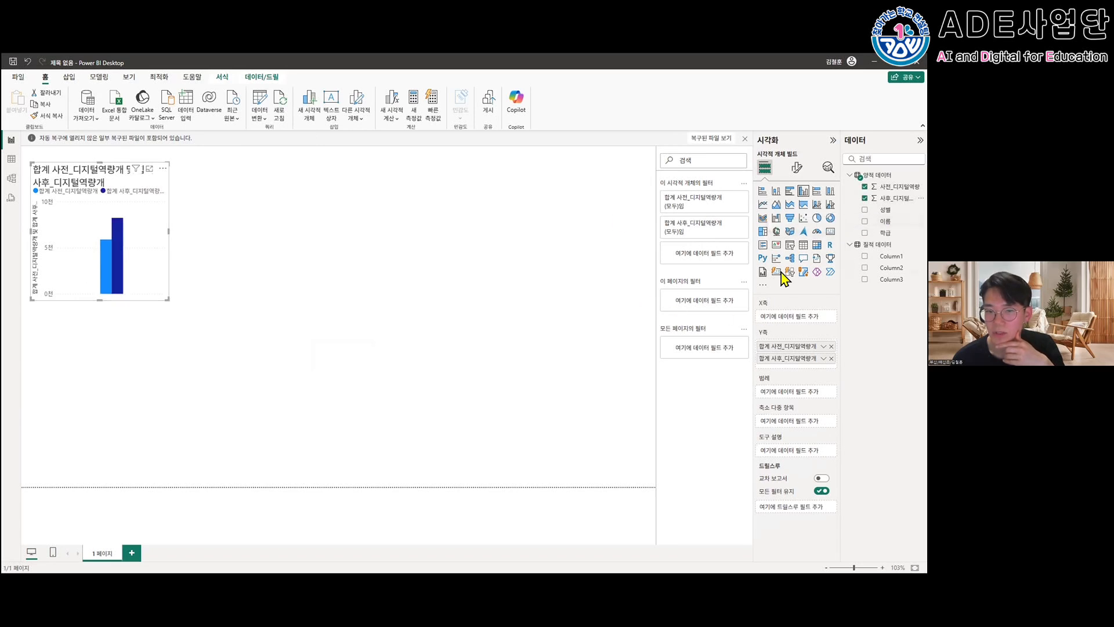
left_click(860, 211)
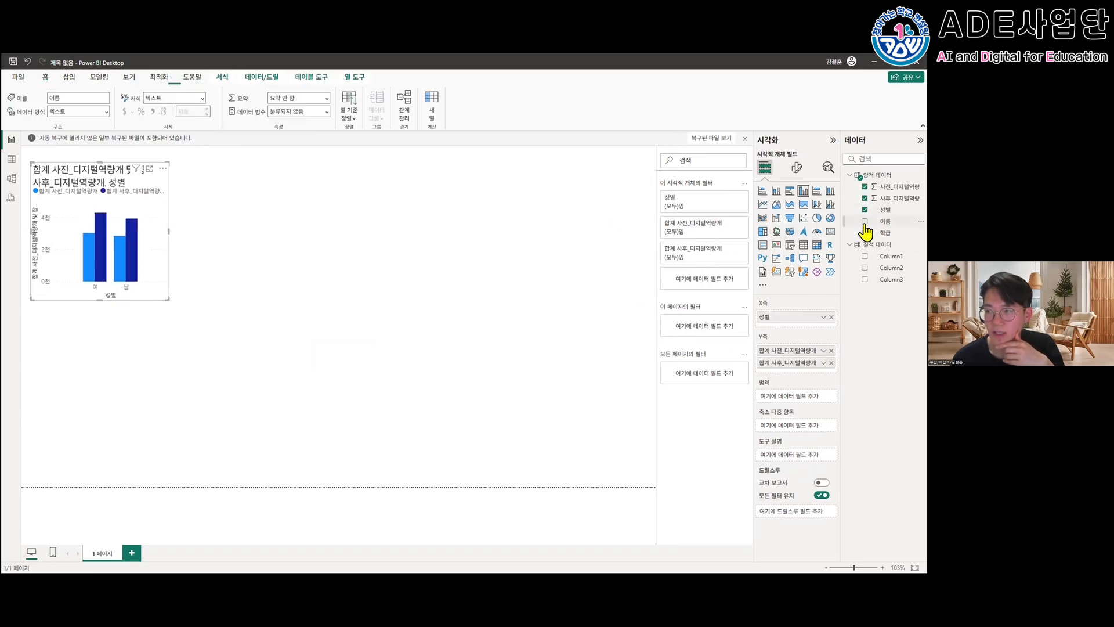
left_click(862, 232)
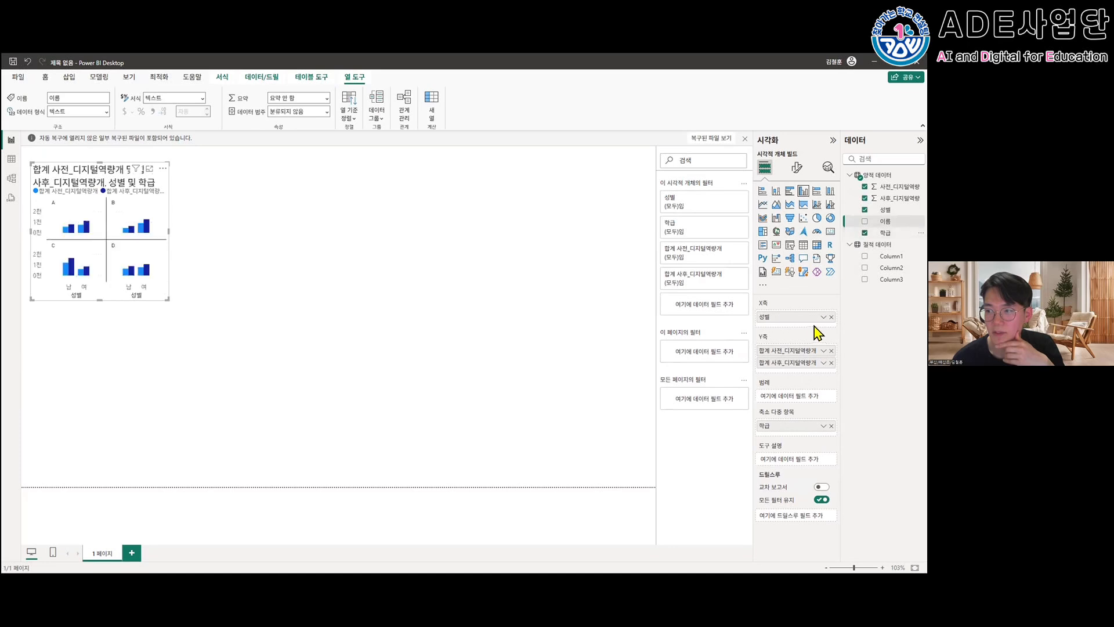
left_click_drag(771, 427, 763, 336)
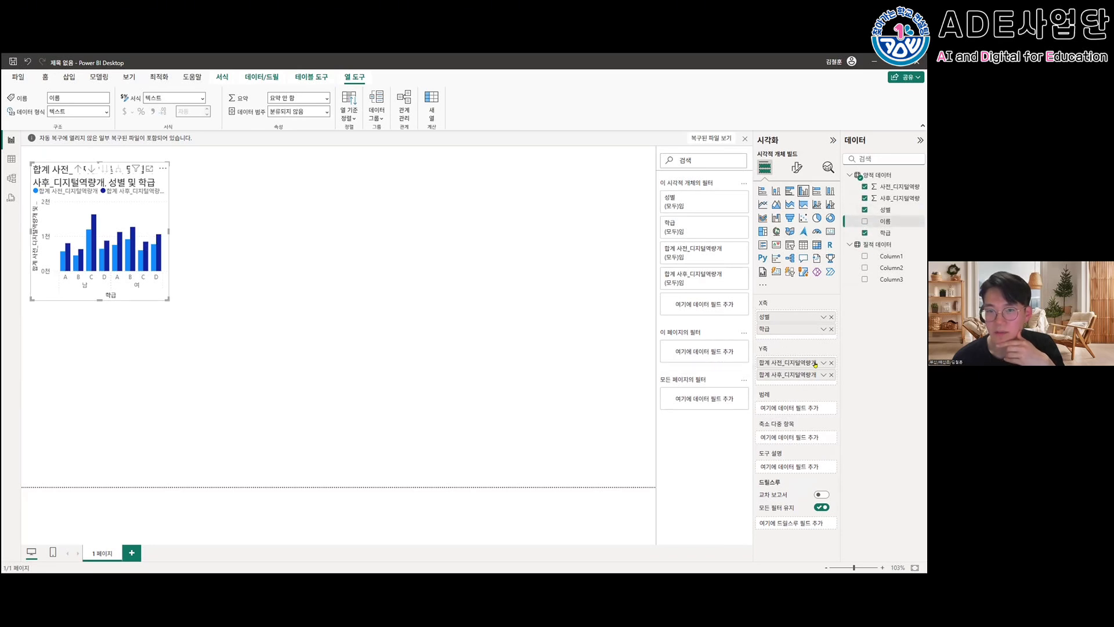
left_click_drag(183, 233, 273, 236)
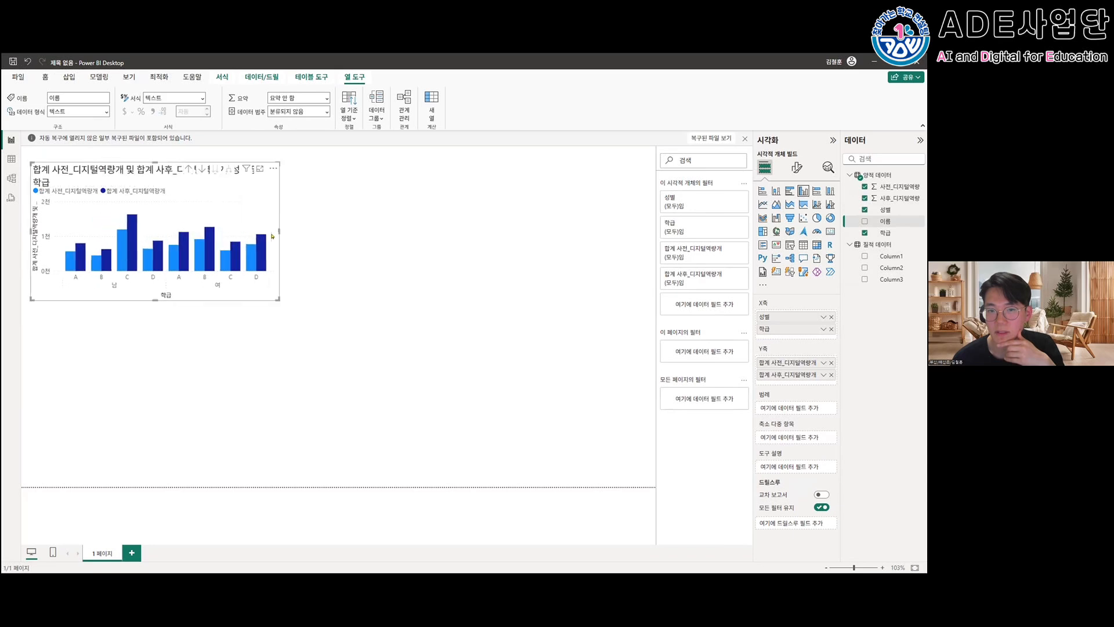
- Make the column chart taller in the page's upper-left corner and aggregate both 사전_디지털역량 and 사후_디지털역량 by 평균
left_click_drag(155, 300, 155, 330)
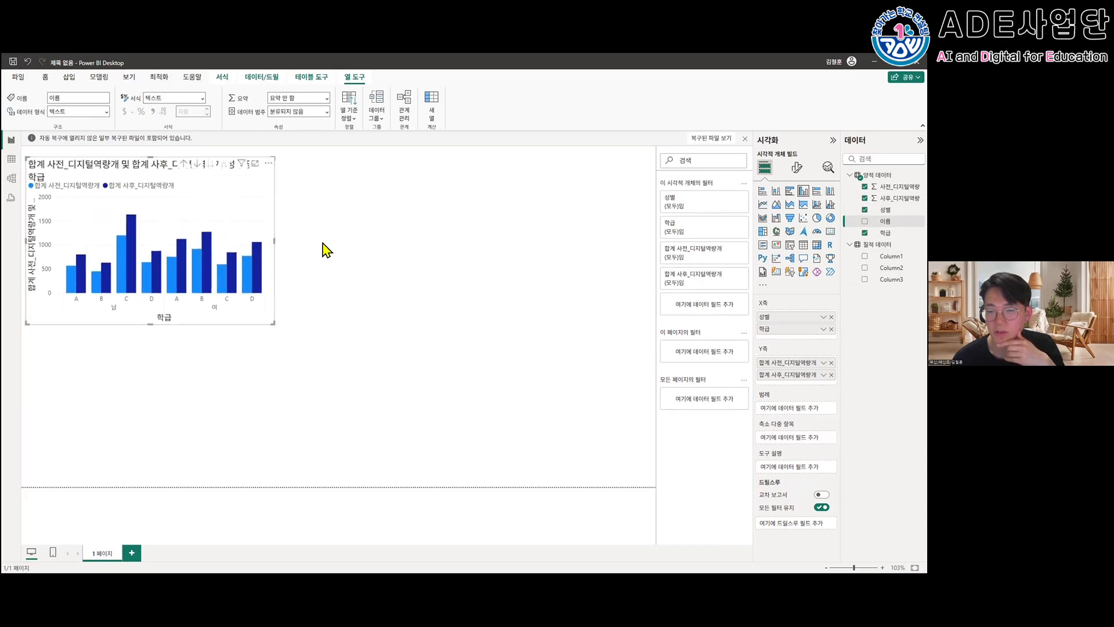
left_click_drag(254, 229, 249, 224)
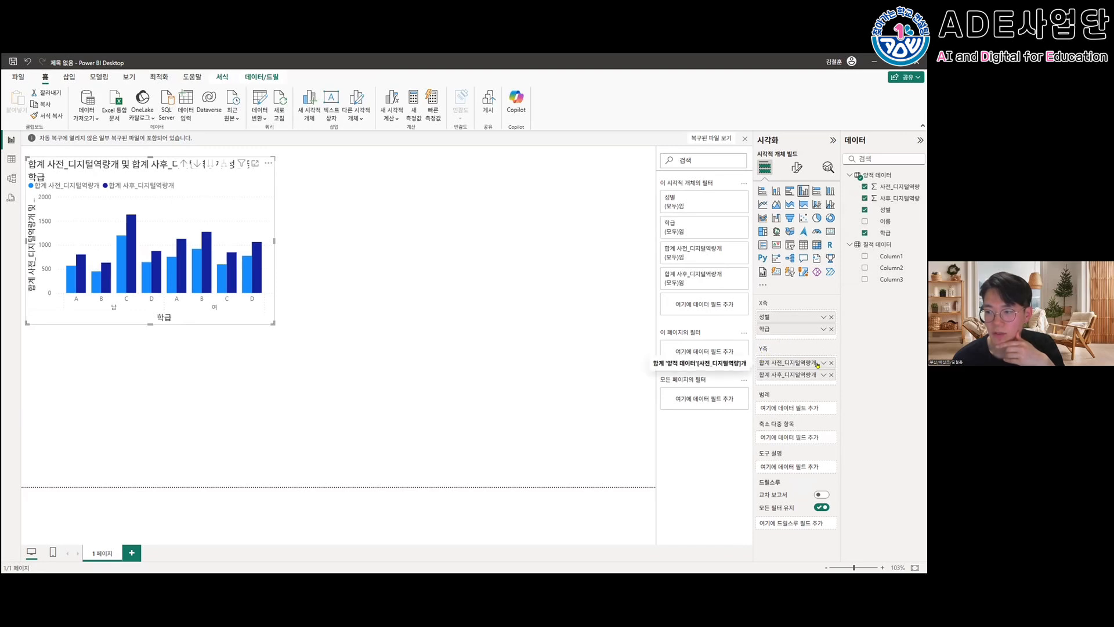
left_click(823, 363)
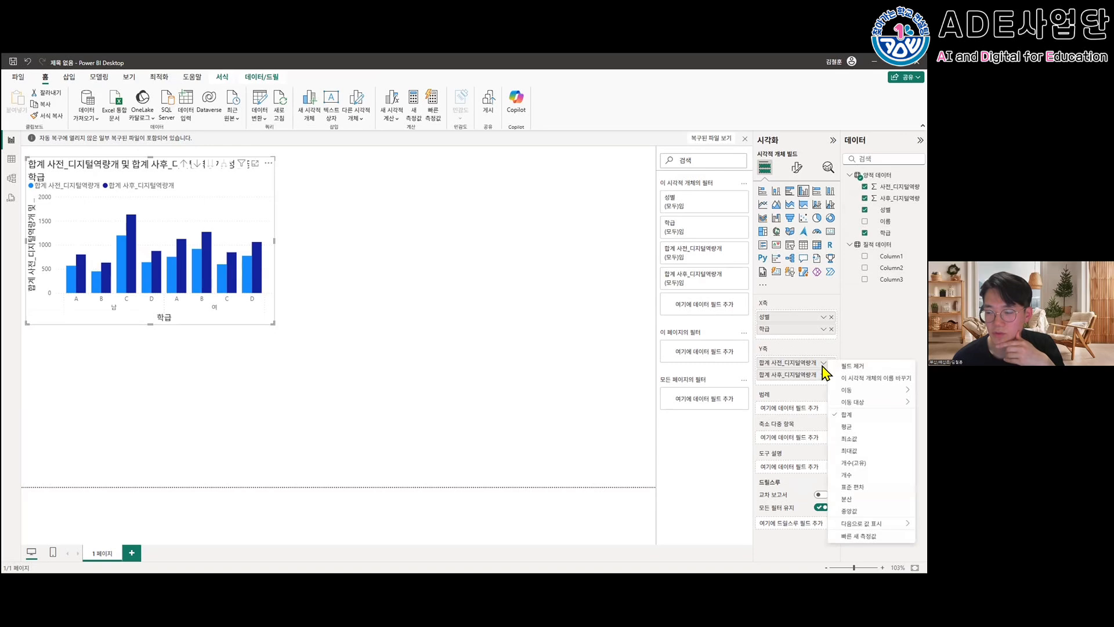
left_click(847, 427)
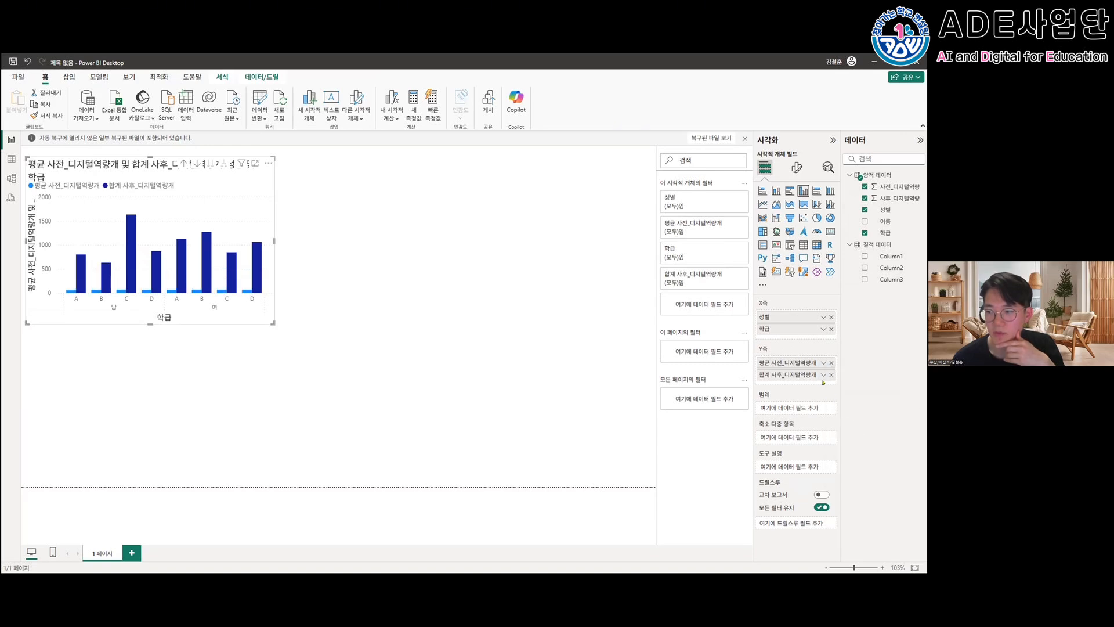
left_click(823, 375)
left_click(848, 439)
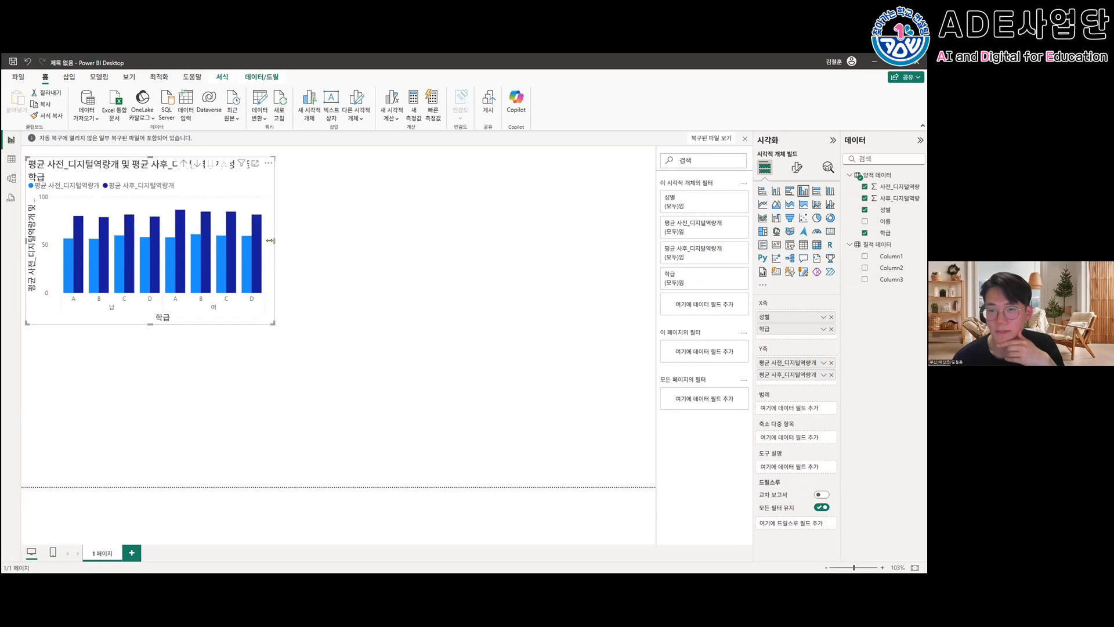
- Narrow the average chart to about a third of the page width and place a copy of it directly beside it
left_click_drag(273, 240, 241, 241)
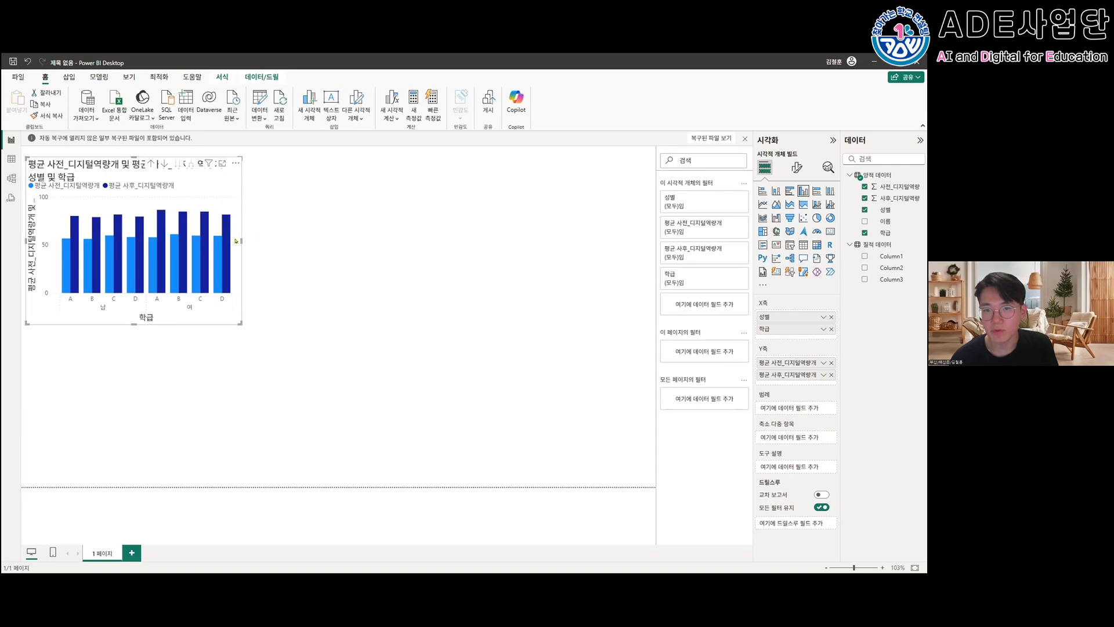
mouse_move(236, 240)
left_mouse_down()
mouse_move(289, 246)
mouse_move(238, 243)
left_mouse_up()
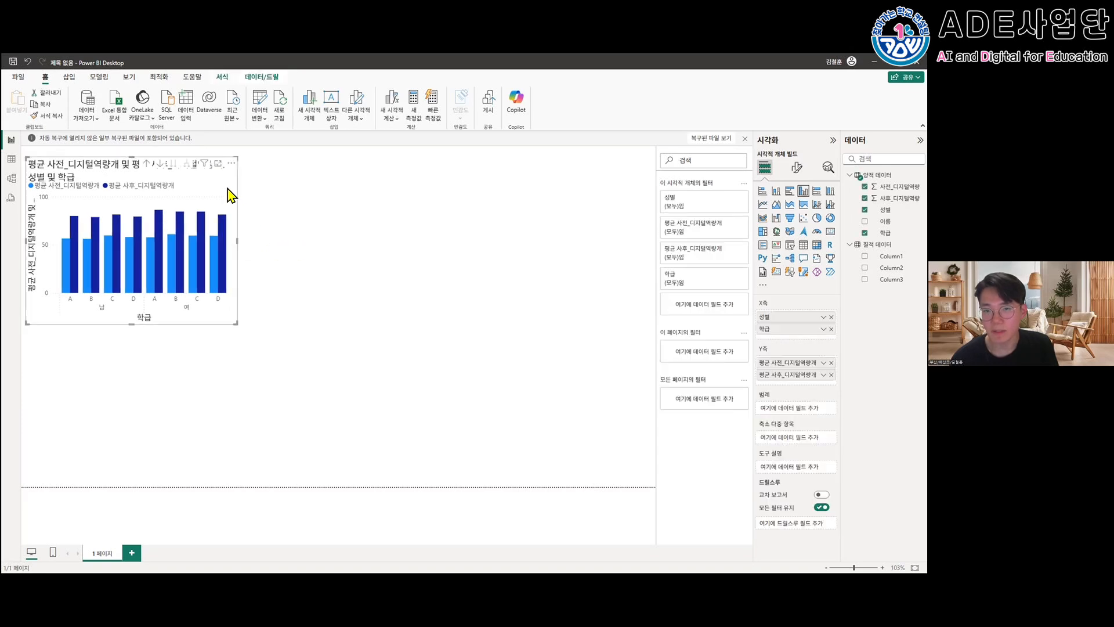
key("ctrl+c")
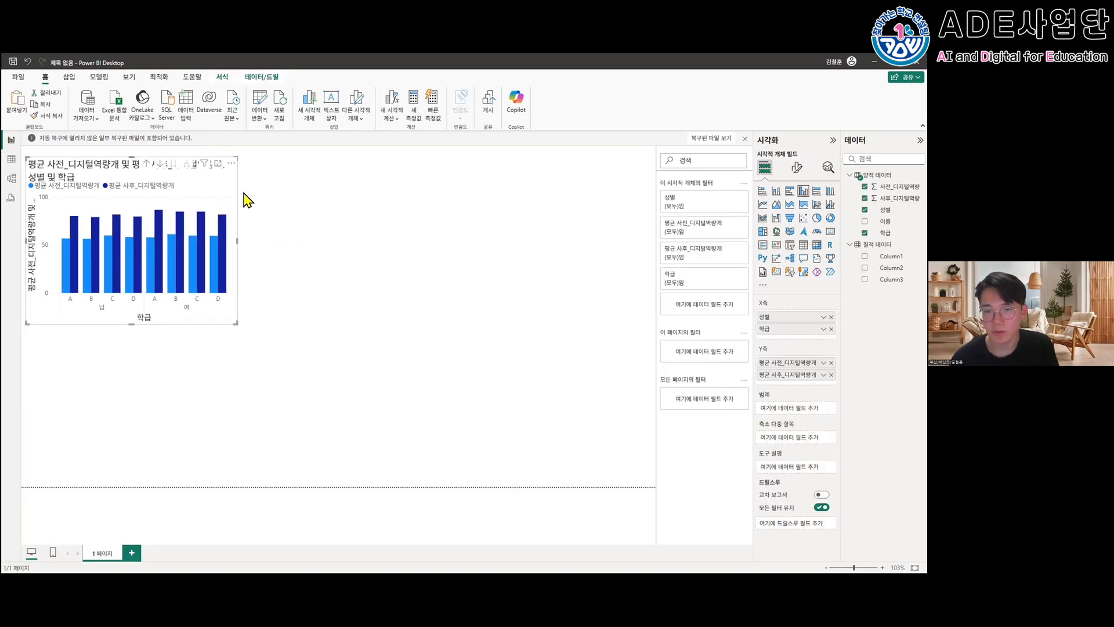
key("ctrl+v")
left_click_drag(236, 209, 420, 189)
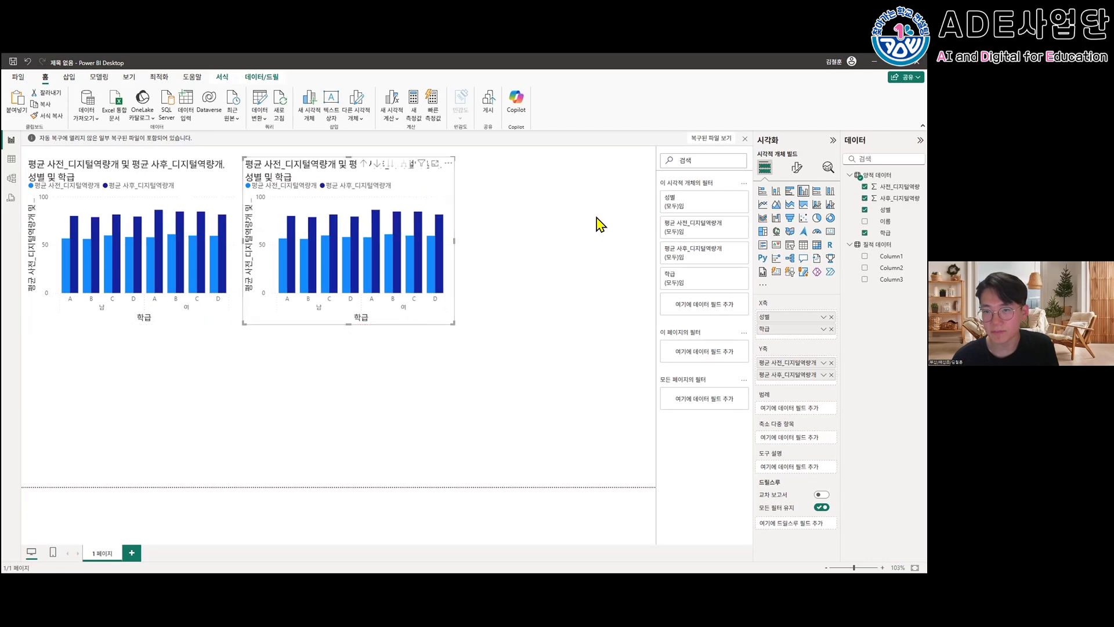
left_click(596, 218)
left_click(427, 188)
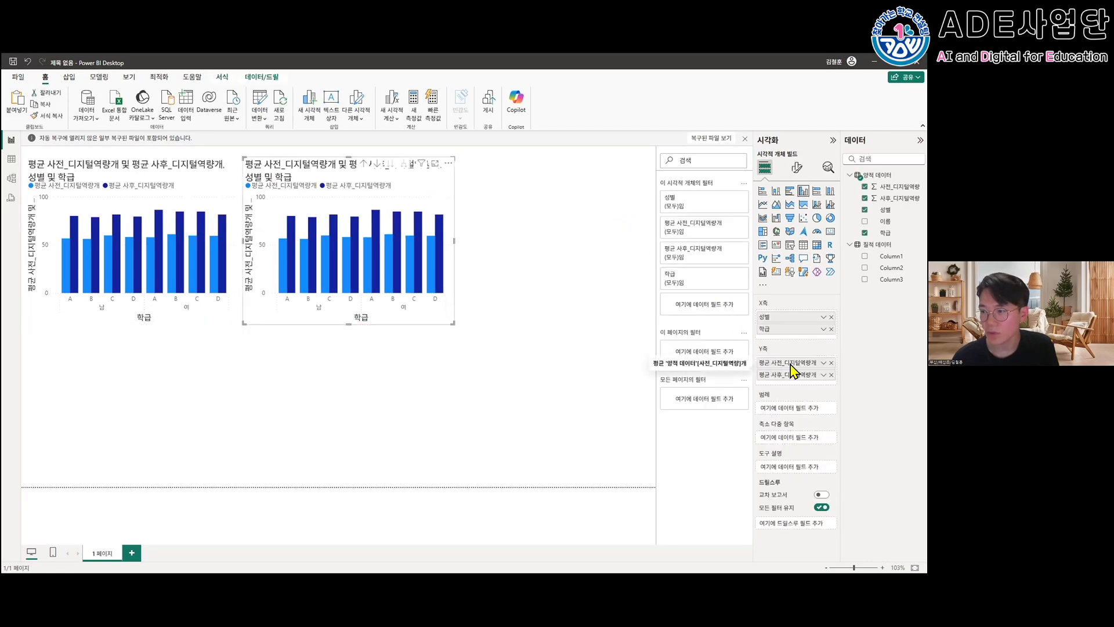
- Change the aggregation of both 사전_디지털역량 and 사후_디지털역량 to 표준 편차 in the copied chart
left_click(823, 363)
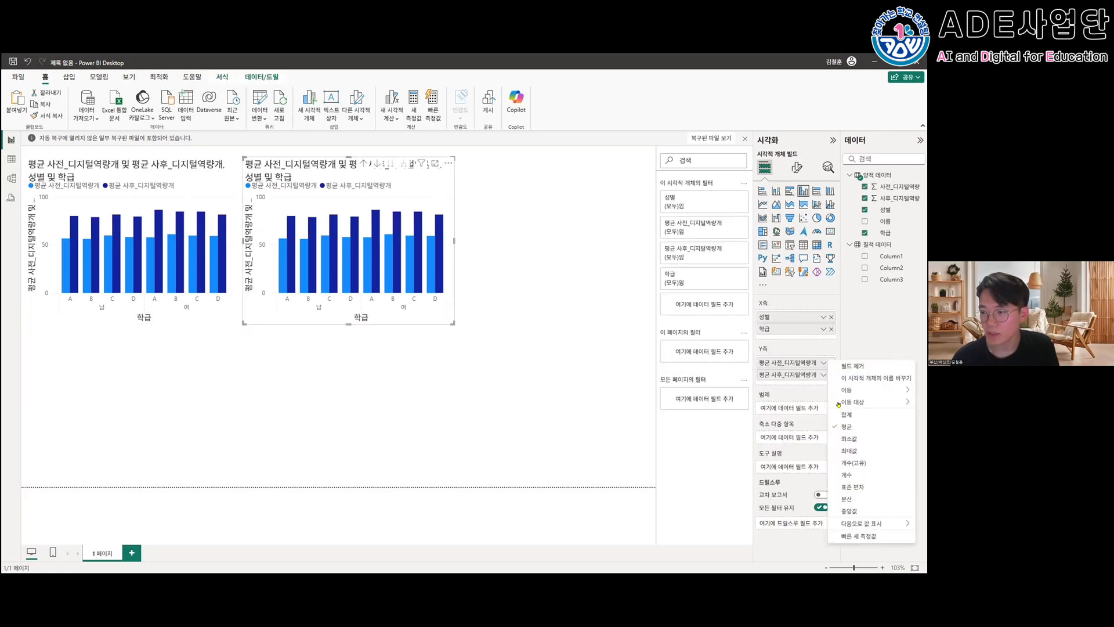
left_click(851, 487)
left_click(823, 375)
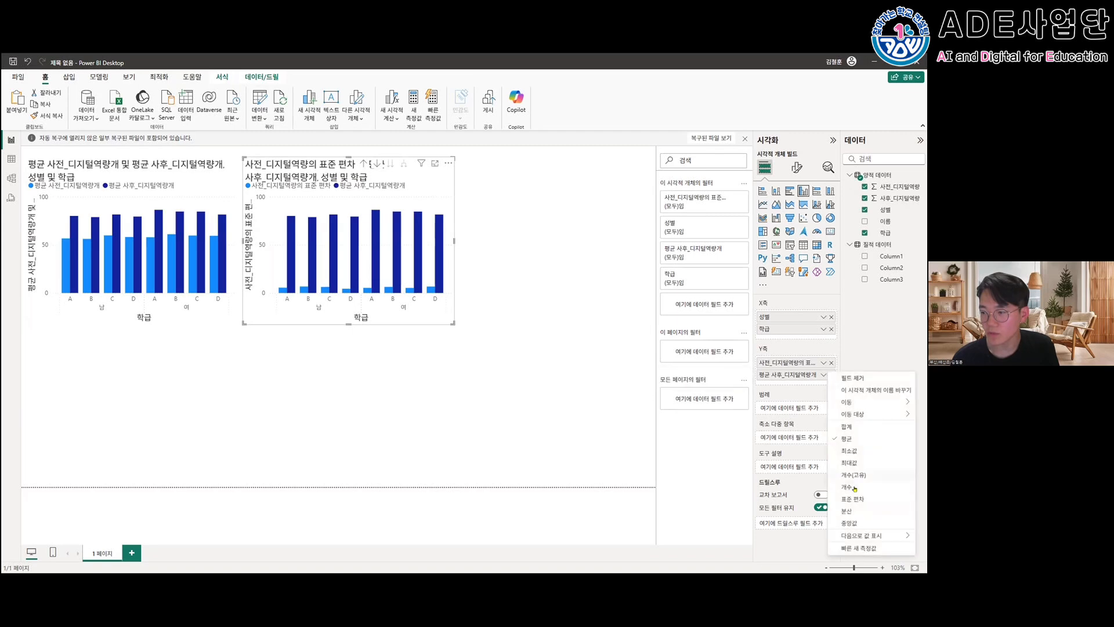
left_click(853, 499)
left_click(471, 371)
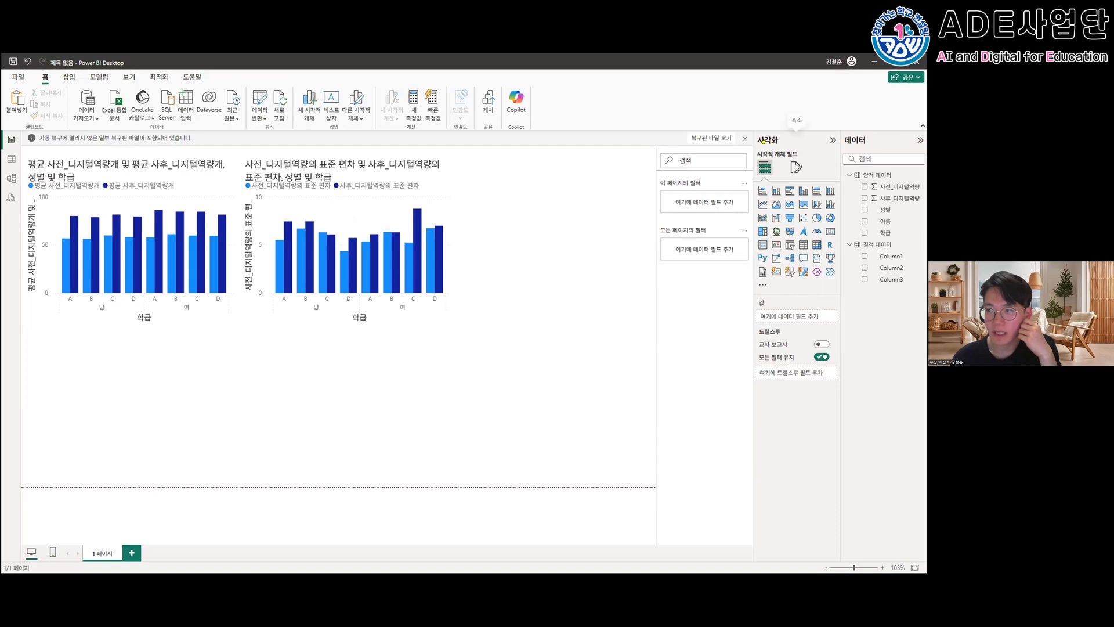
- Search the Power BI visuals gallery for "word" and add Microsoft Corporation's Word Cloud visual to the report
left_click(762, 283)
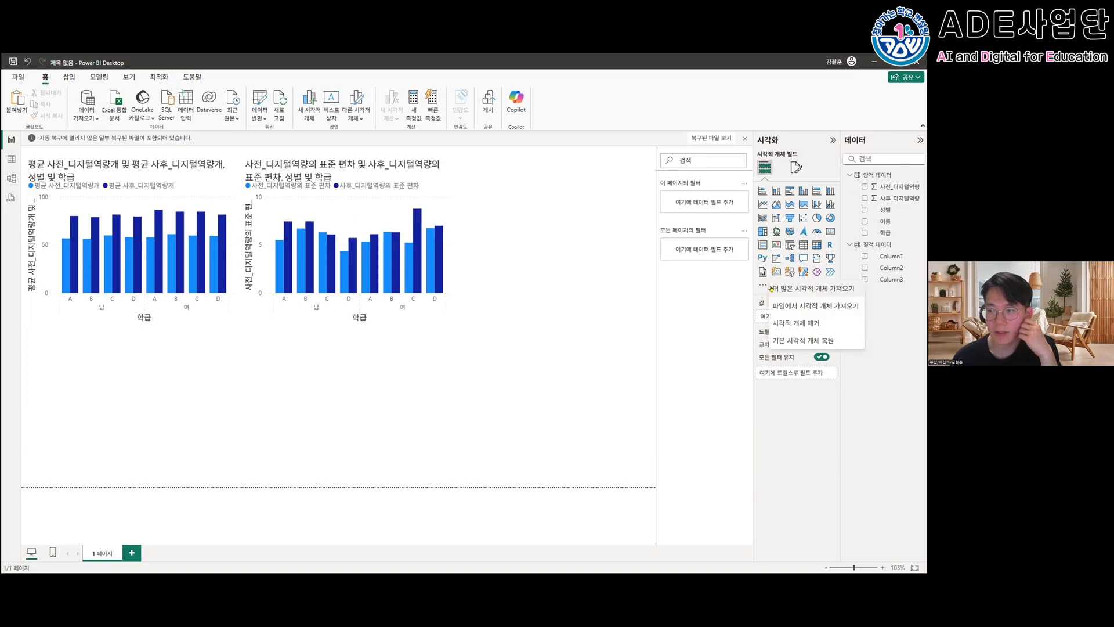
left_click(772, 288)
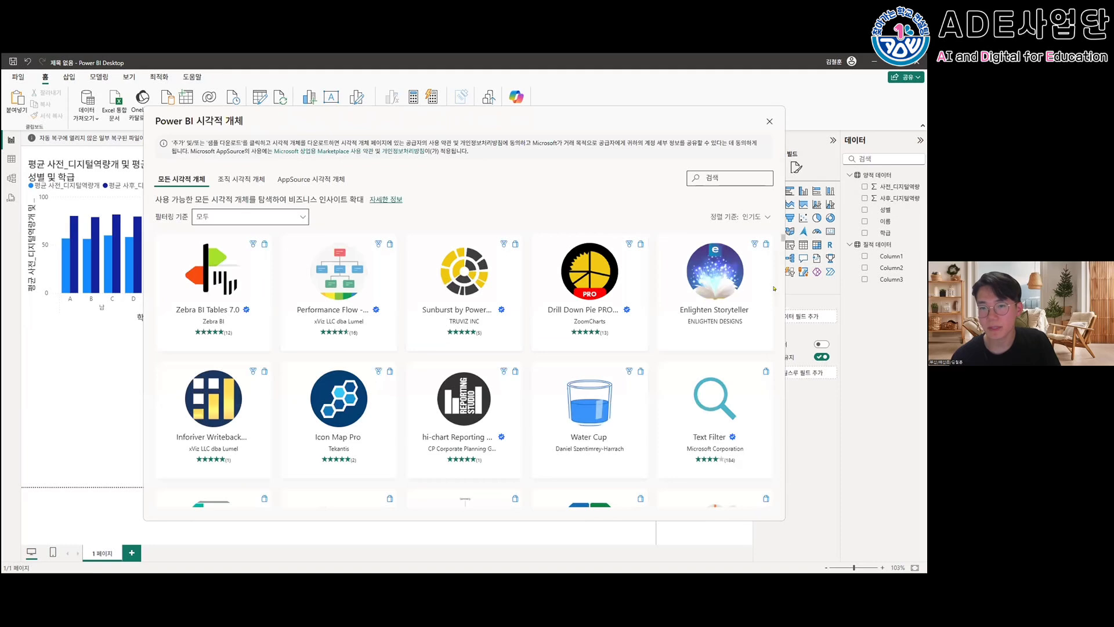
left_click(233, 213)
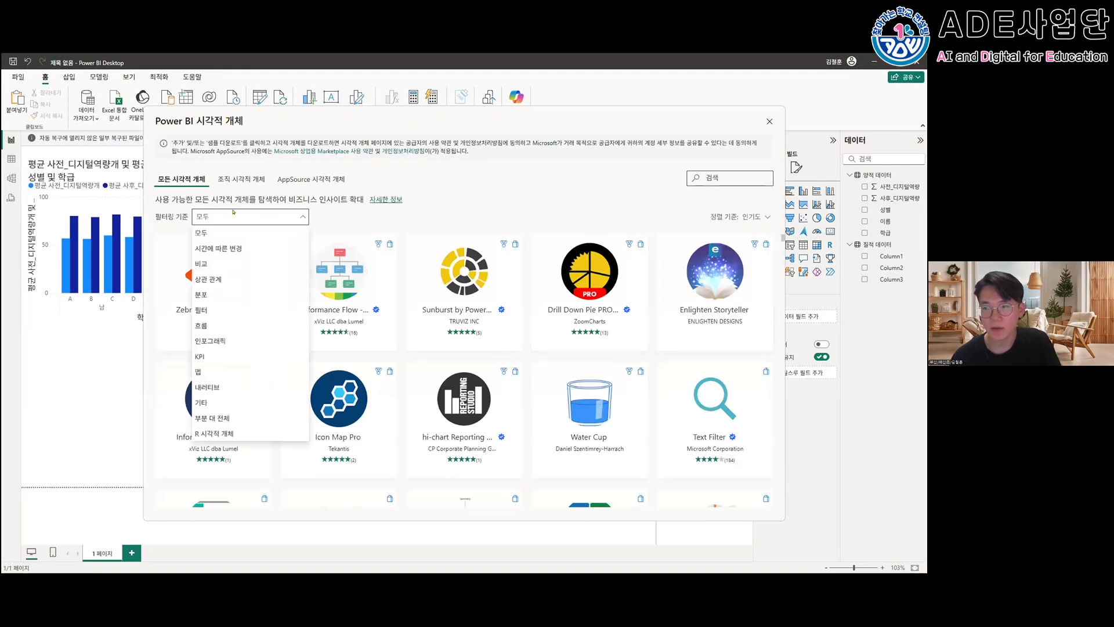
left_click(233, 212)
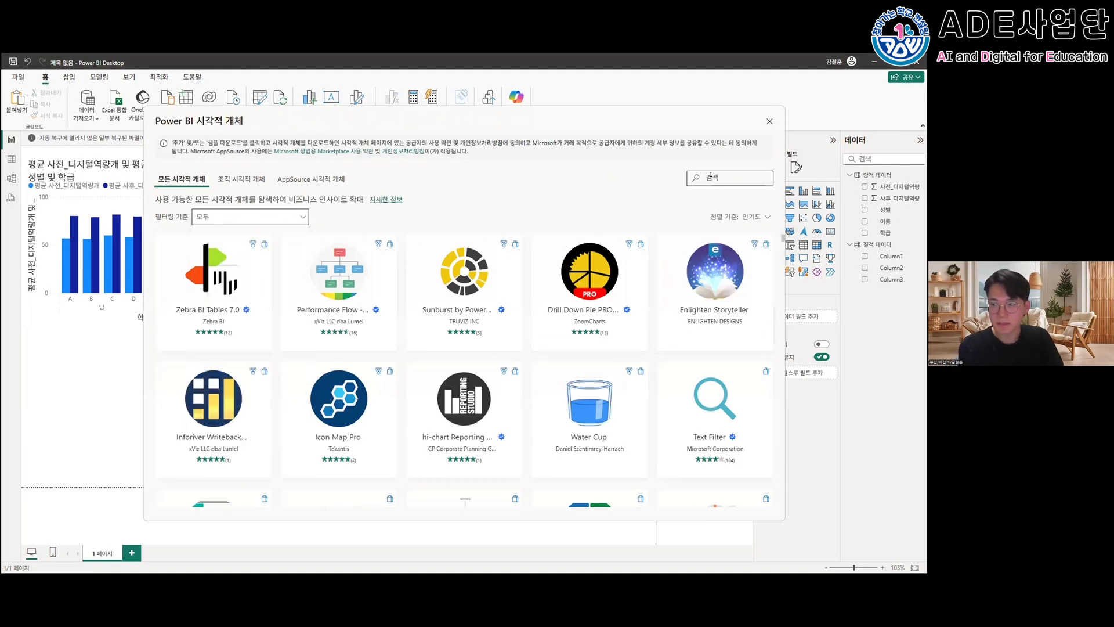
type("word")
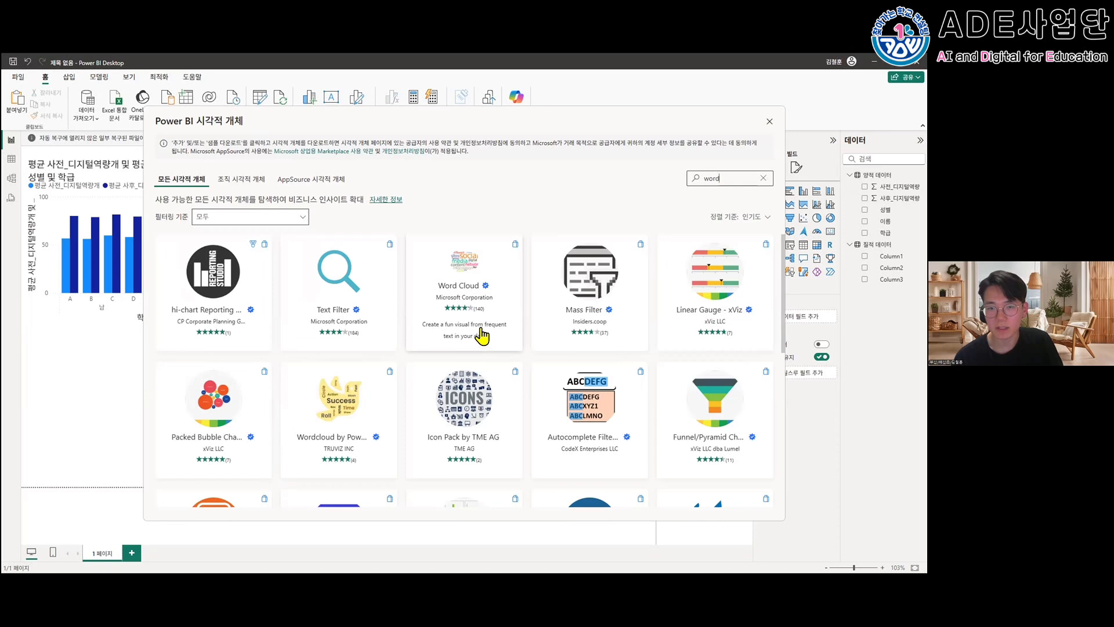
left_click(487, 302)
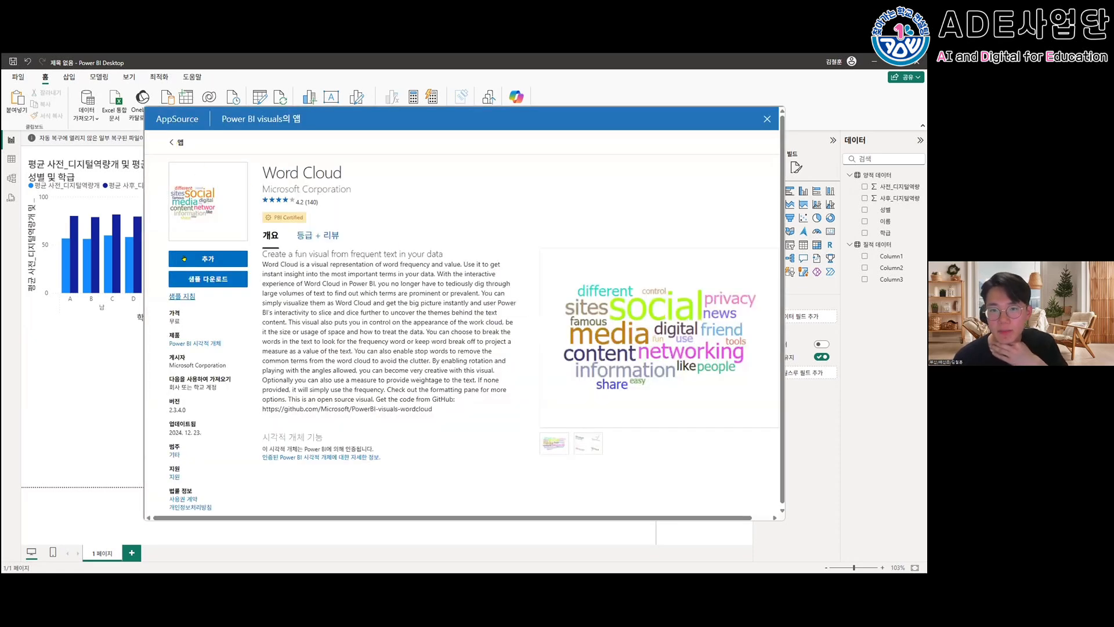
left_click(184, 259)
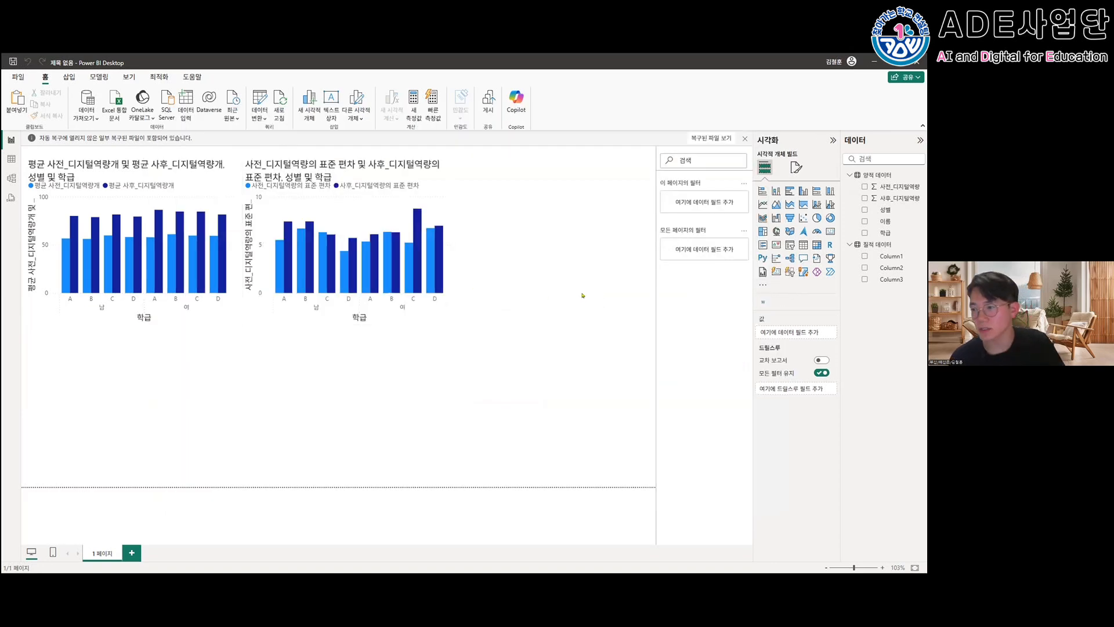
left_click(563, 279)
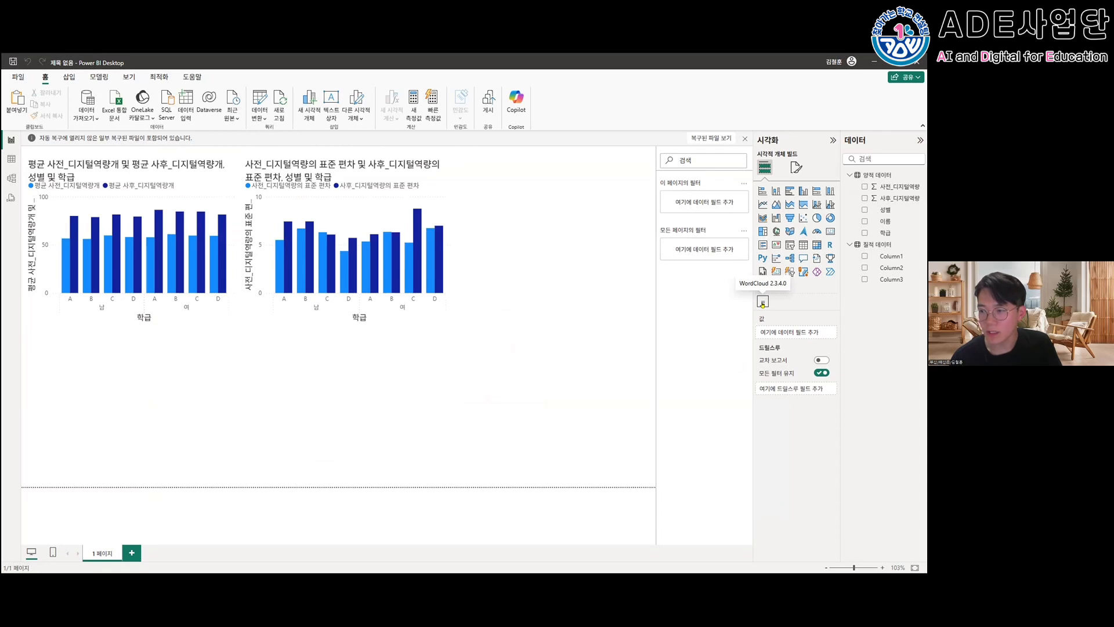
- Add a word cloud below the average chart with Column2 as 범주 and Column3 as 제외, and narrow it slightly
left_click(762, 301)
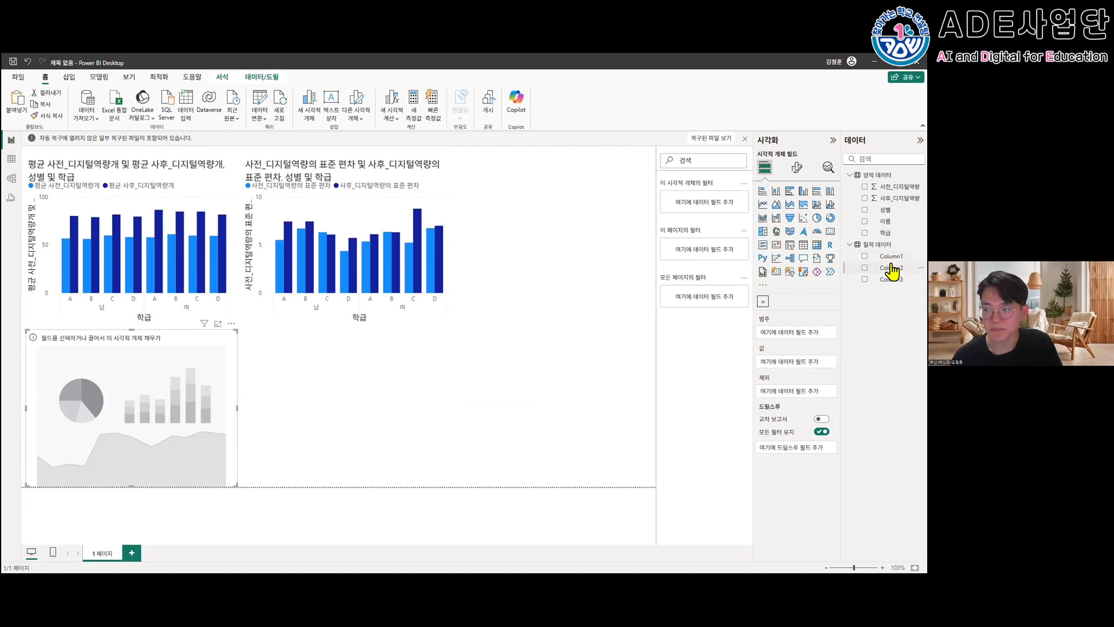
left_click(863, 256)
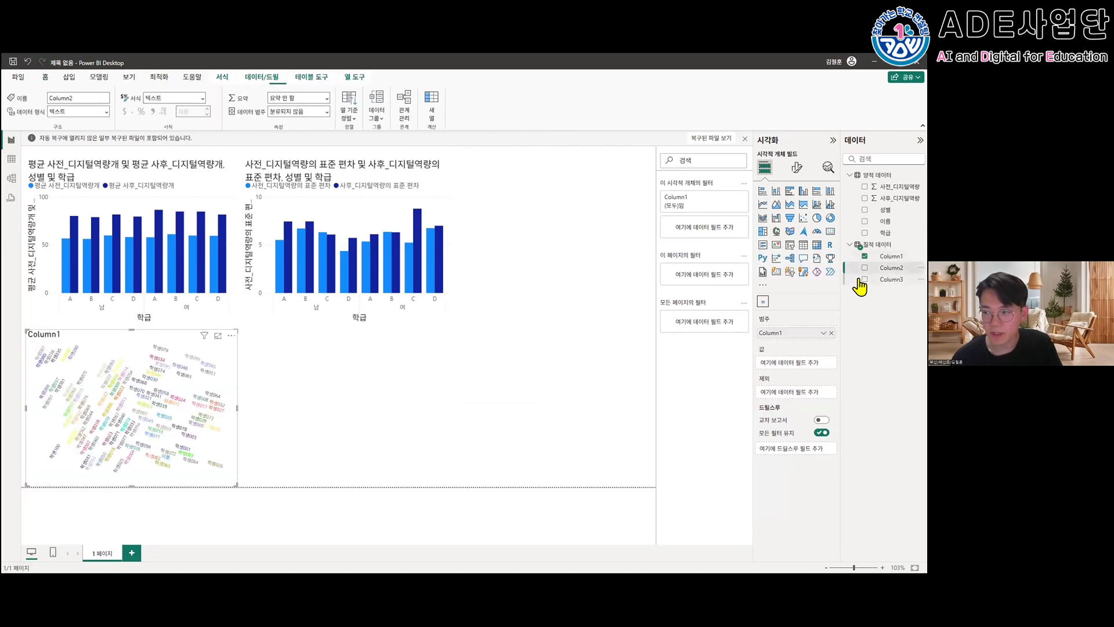
left_click(863, 280)
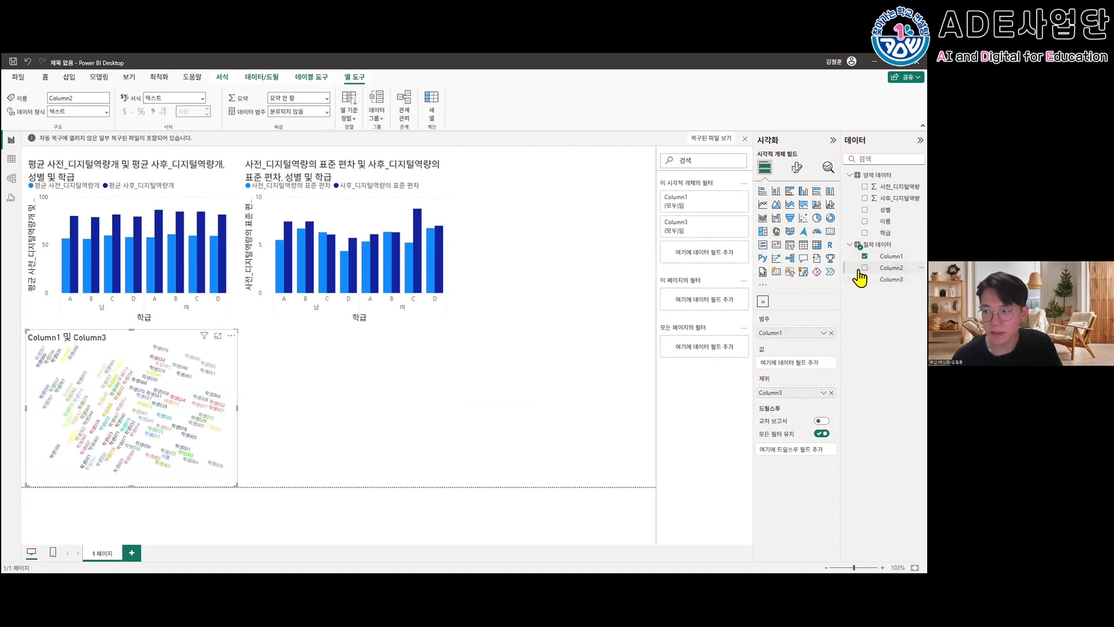
left_click(864, 256)
left_click(863, 268)
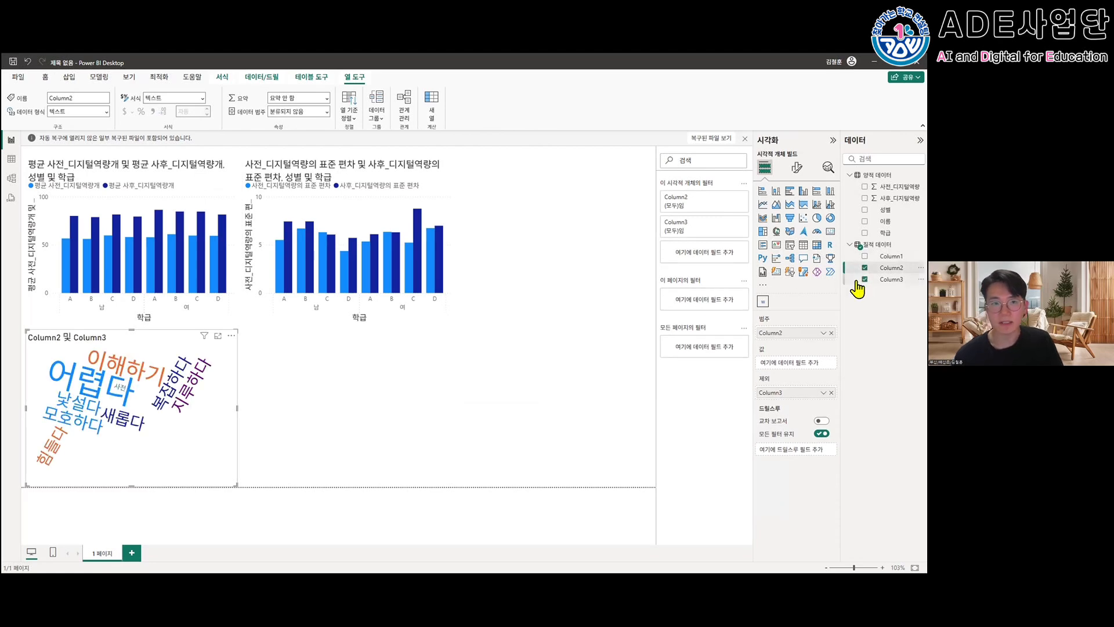
left_click(863, 279)
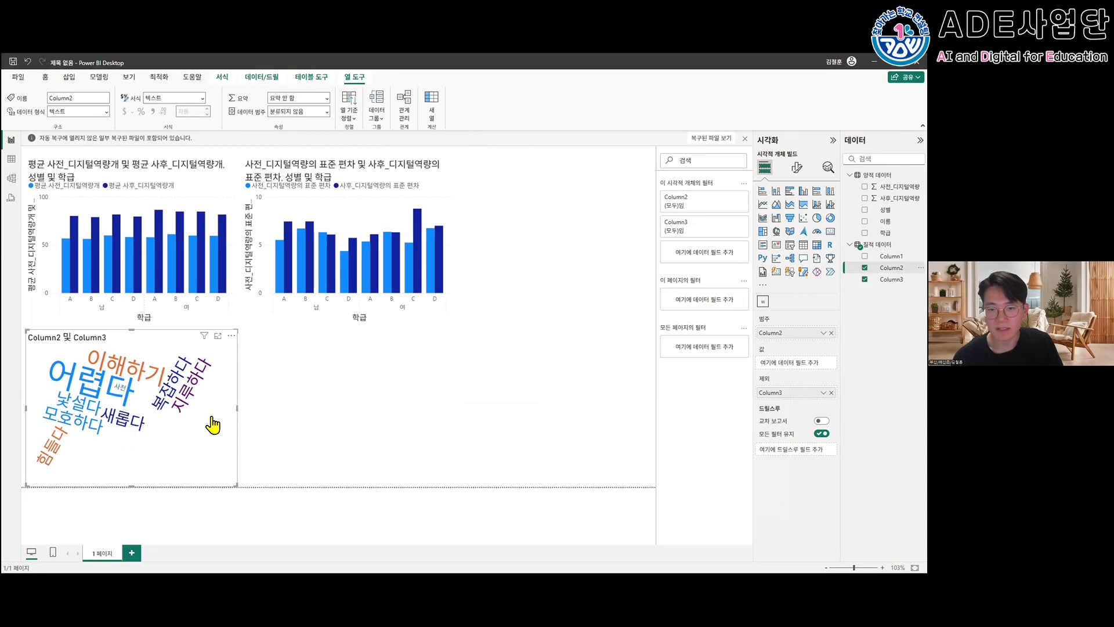
left_click_drag(235, 407, 231, 407)
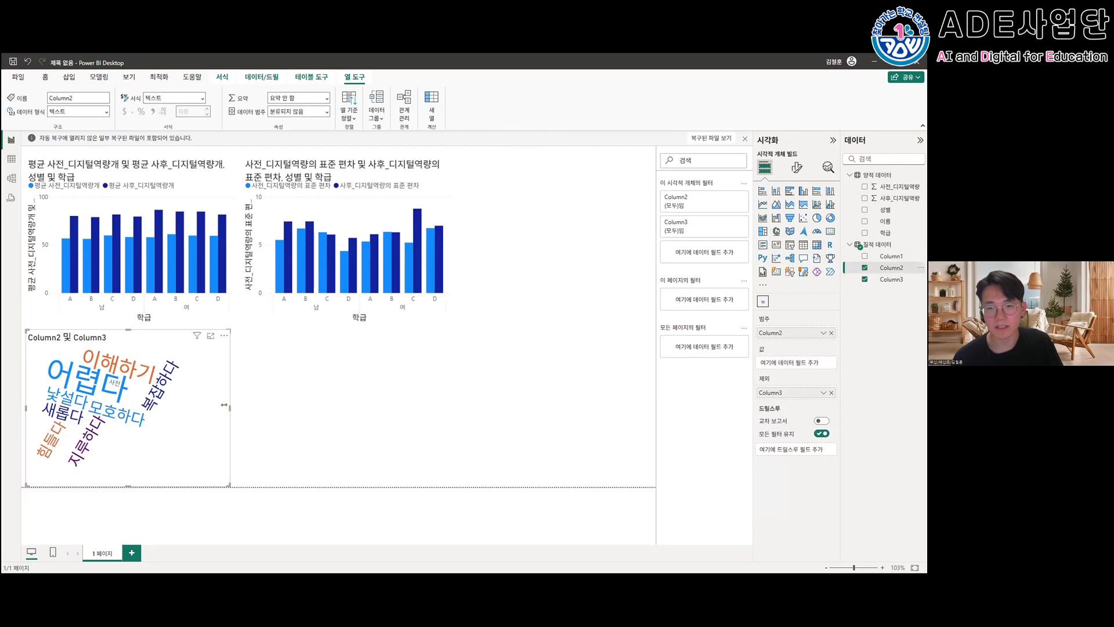
left_click(185, 403)
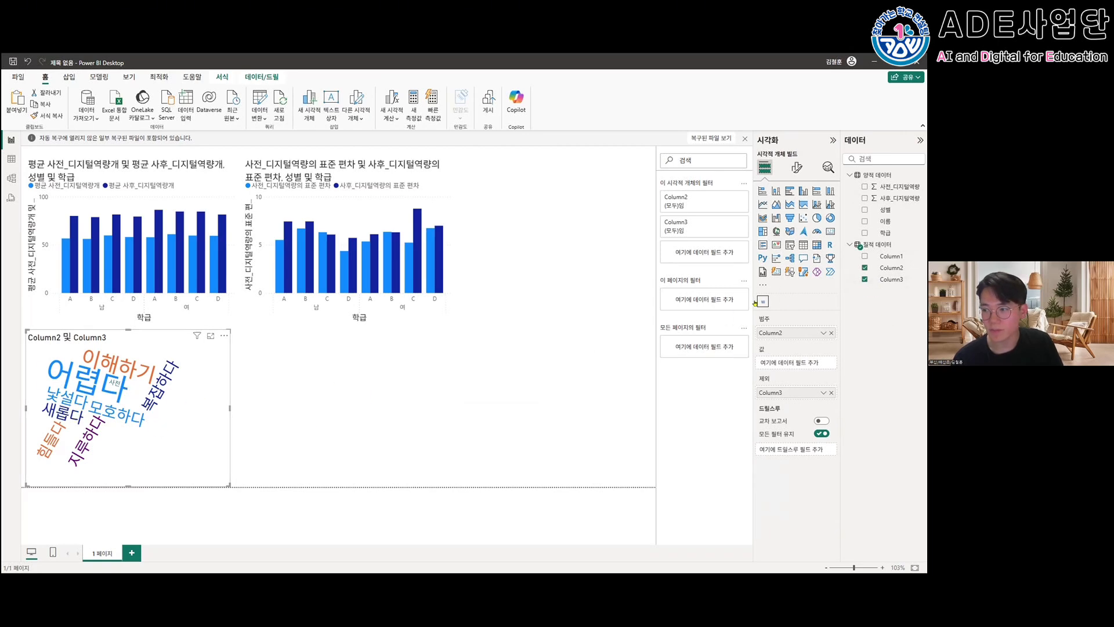
left_click(691, 334)
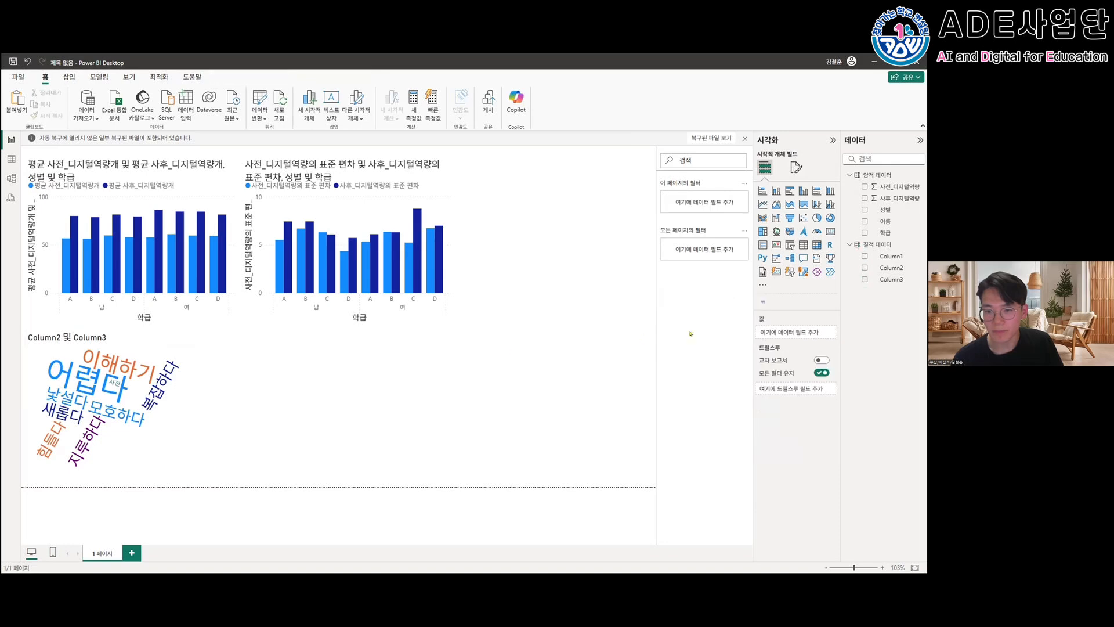
- Add a second word cloud below the standard deviation chart, using Column3 as both 범주 and 제외
left_click(762, 301)
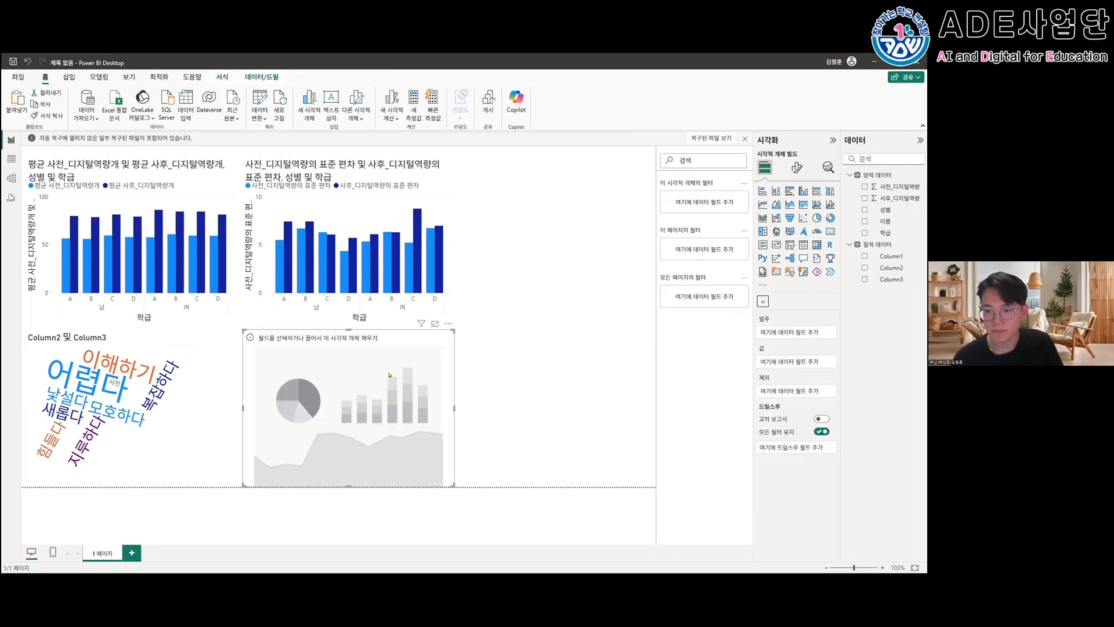
left_click(888, 270)
left_click(865, 280)
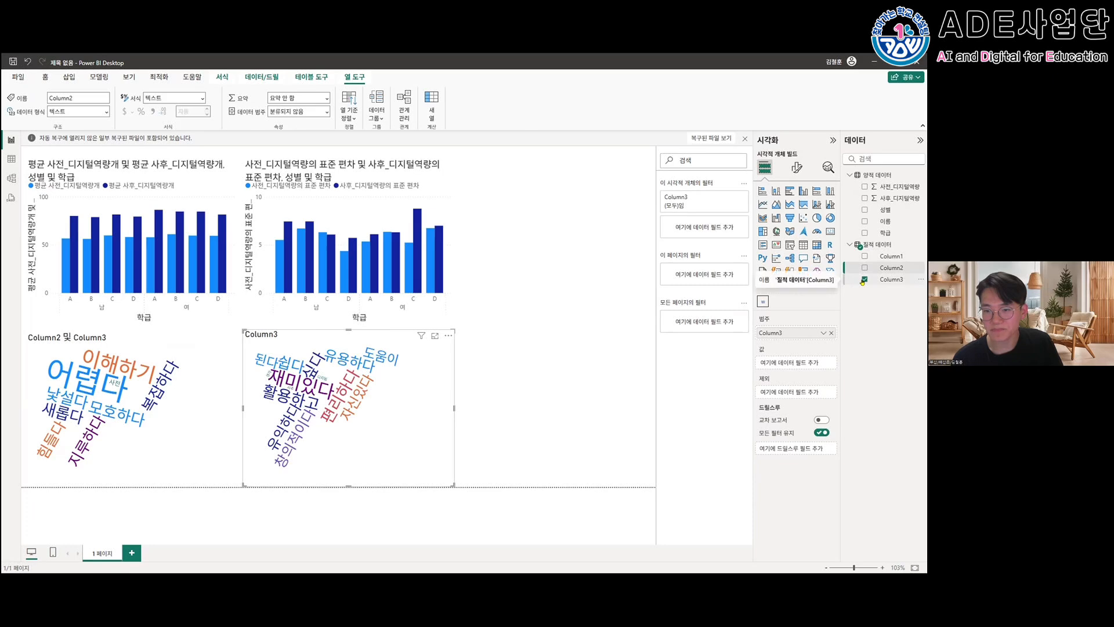
left_click(915, 281)
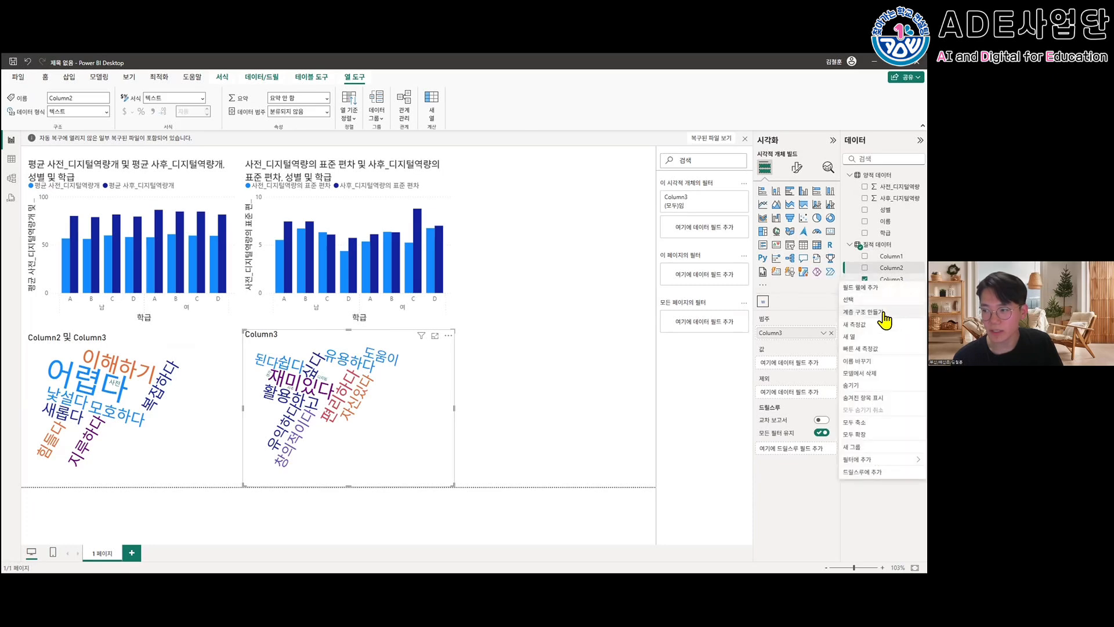
left_click(915, 287)
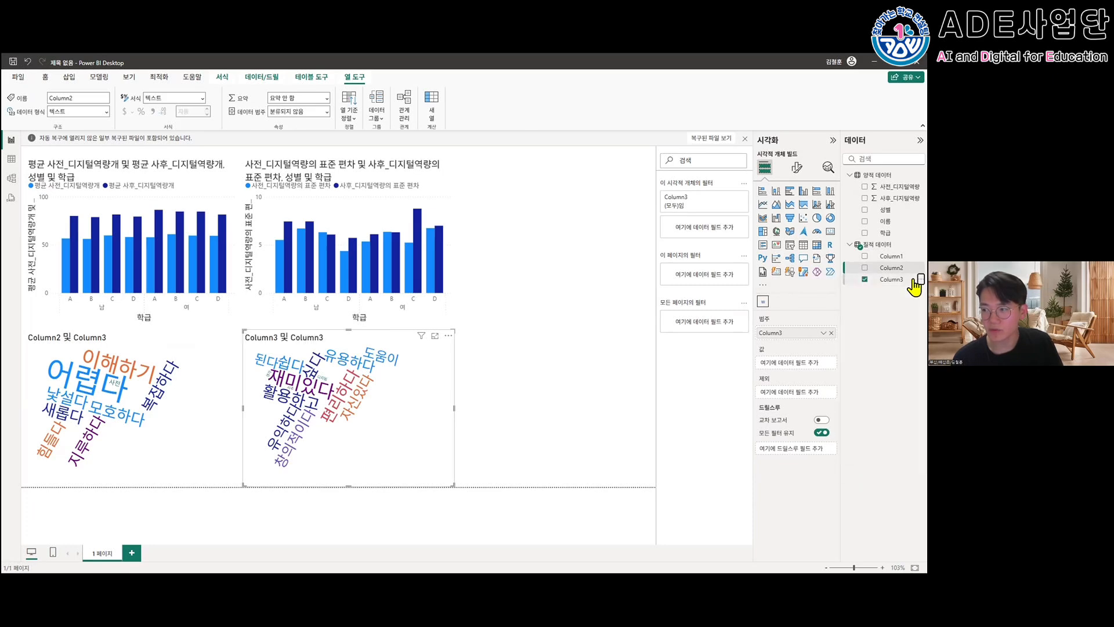
- Rename the Column3 field of the 질적 데이터 table as 사후
left_click(916, 279)
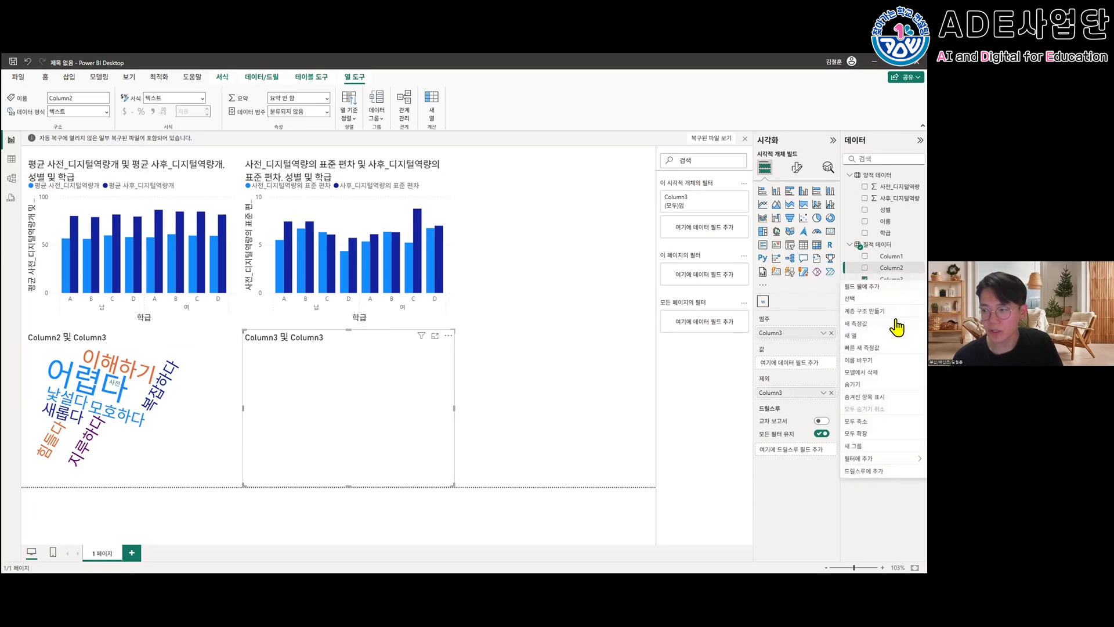
left_click(866, 359)
type("ㅂ")
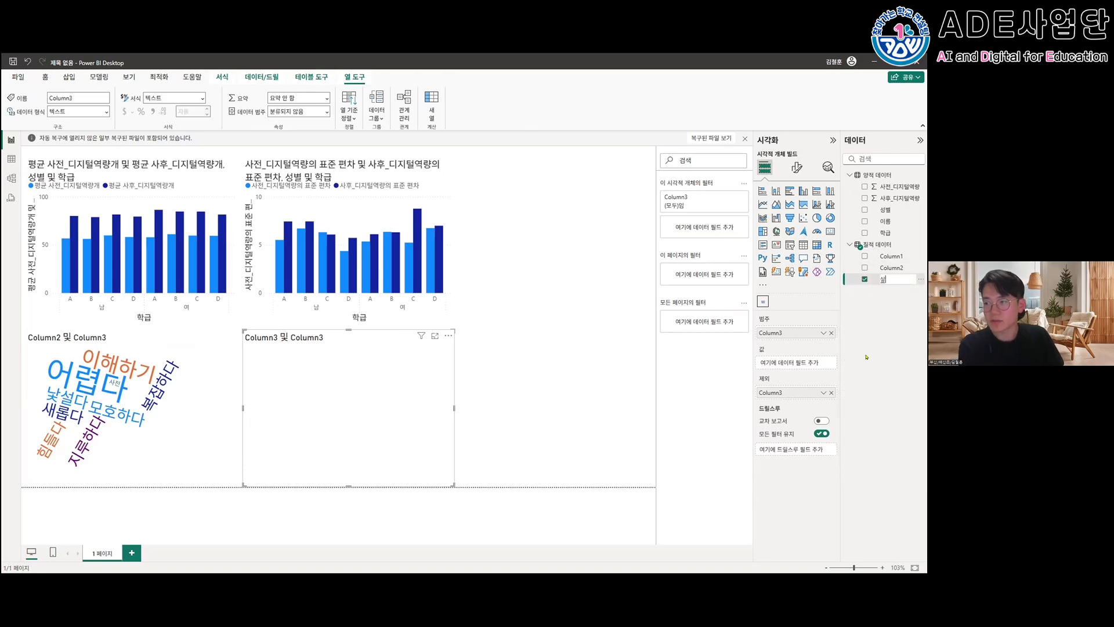
type("후")
key("Return")
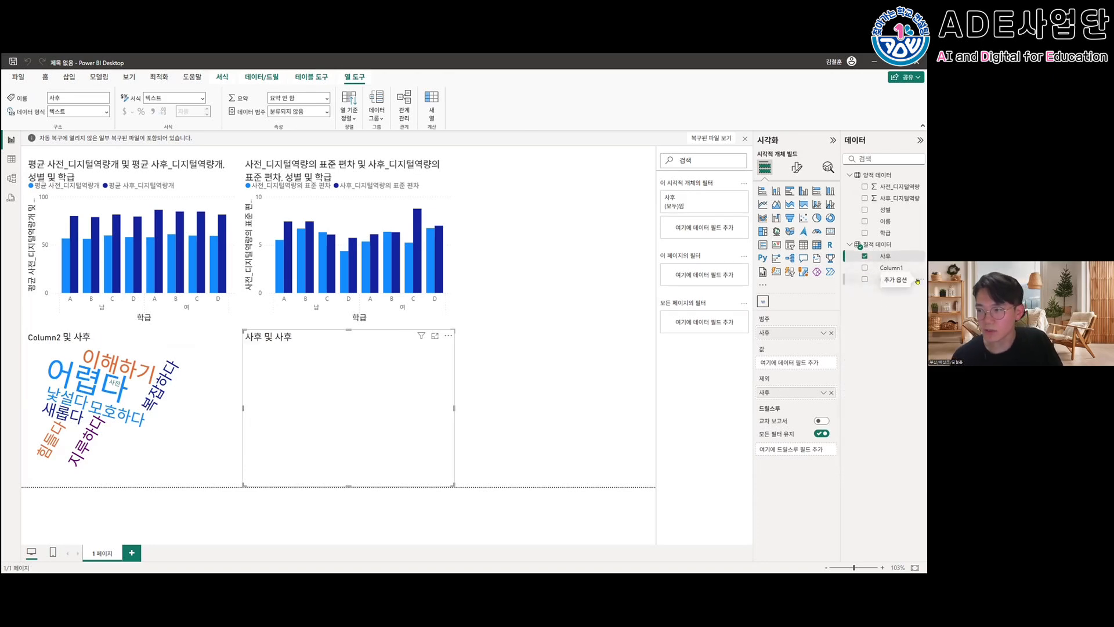
- Rename the Column2 field of the 질적 데이터 table as 사전
left_click(917, 279)
left_click(866, 359)
type("ㅅ")
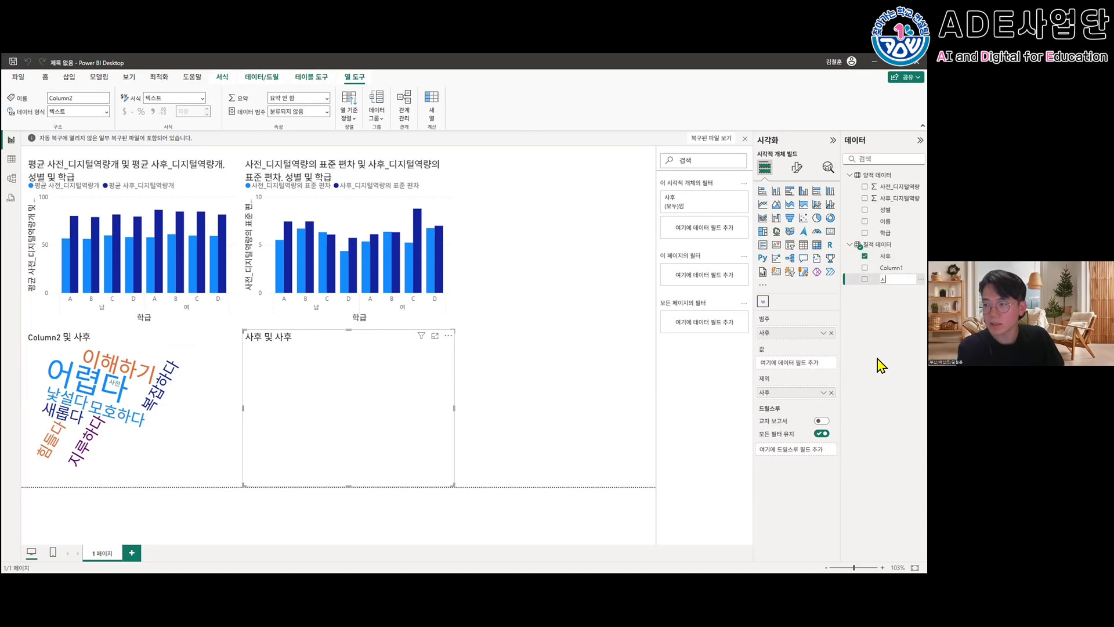
type("ㅏ전")
key("Return")
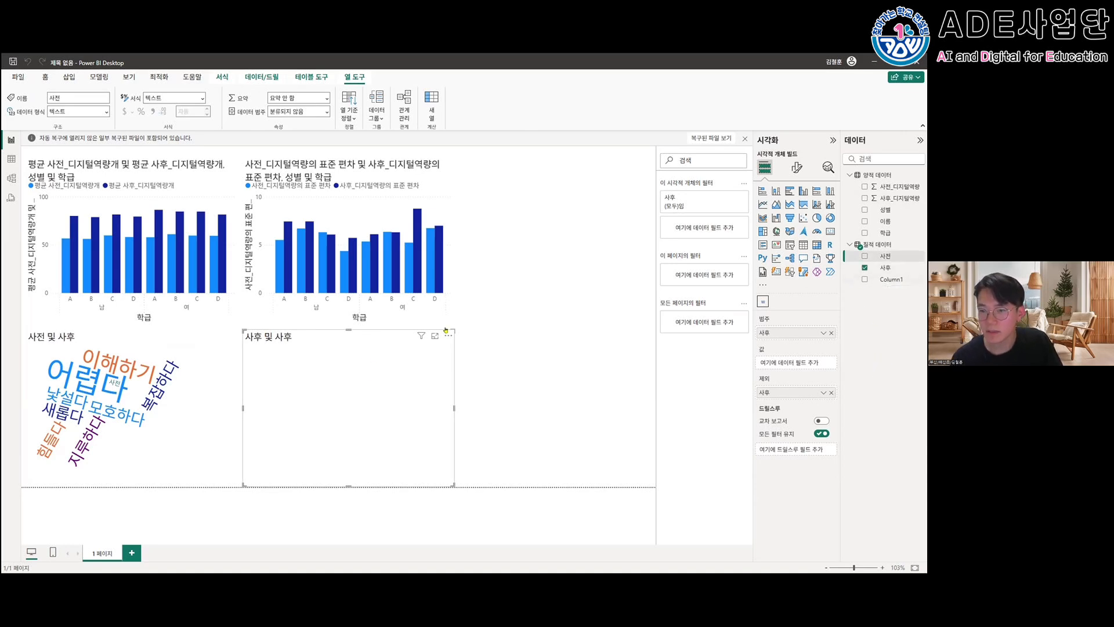
left_click(415, 381)
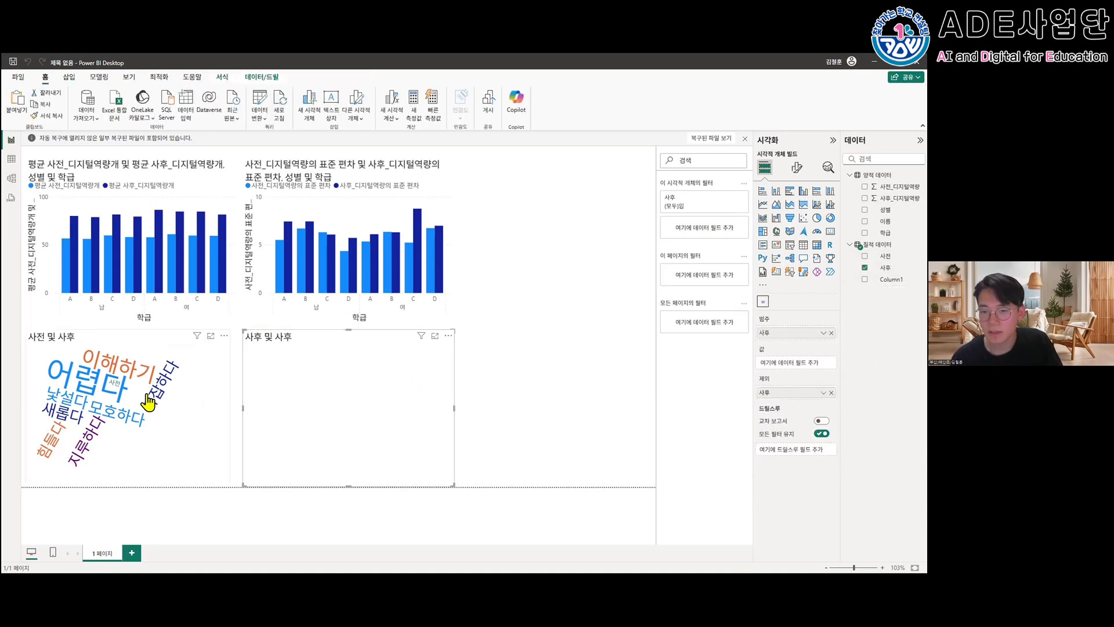
left_click(173, 374)
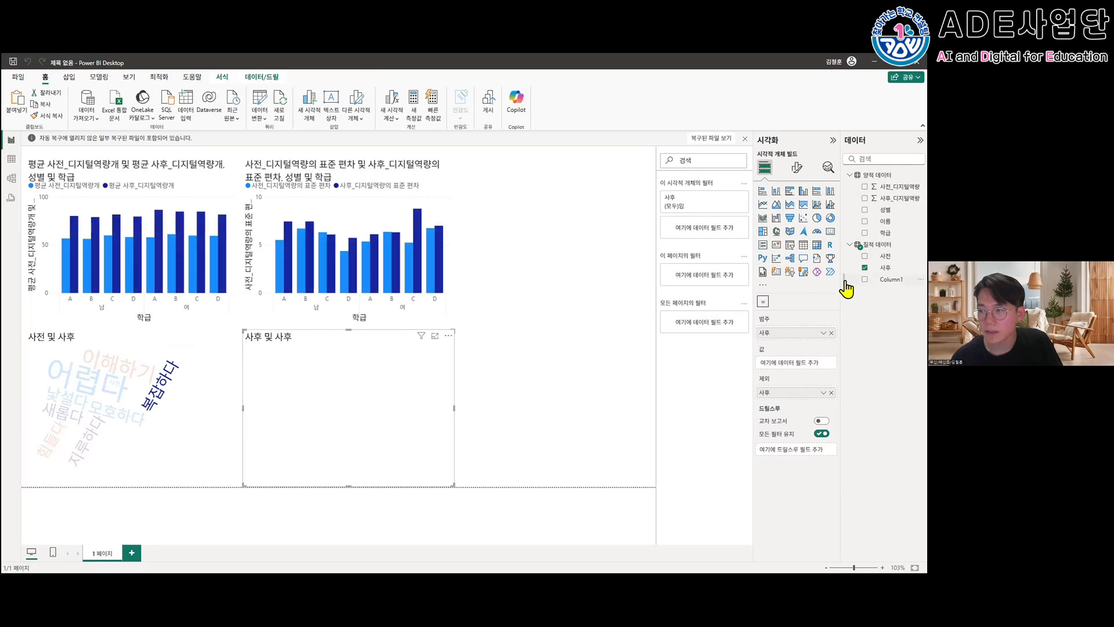
left_click(186, 411)
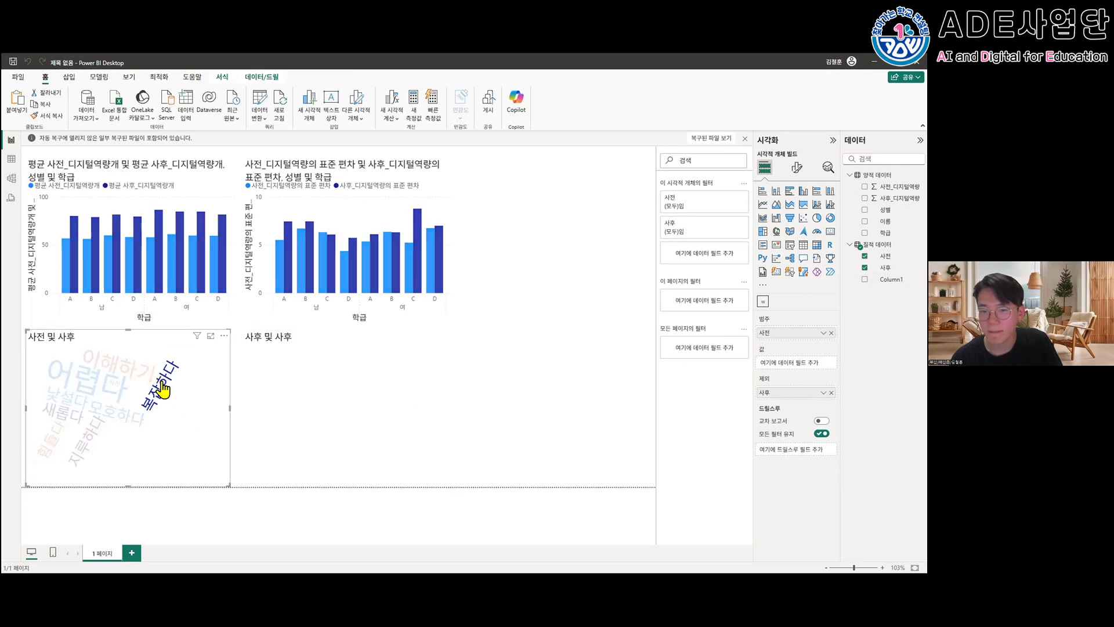
- Rebuild the word cloud below the standard deviation chart so that it uses only 사후 as 범주
left_click(266, 405)
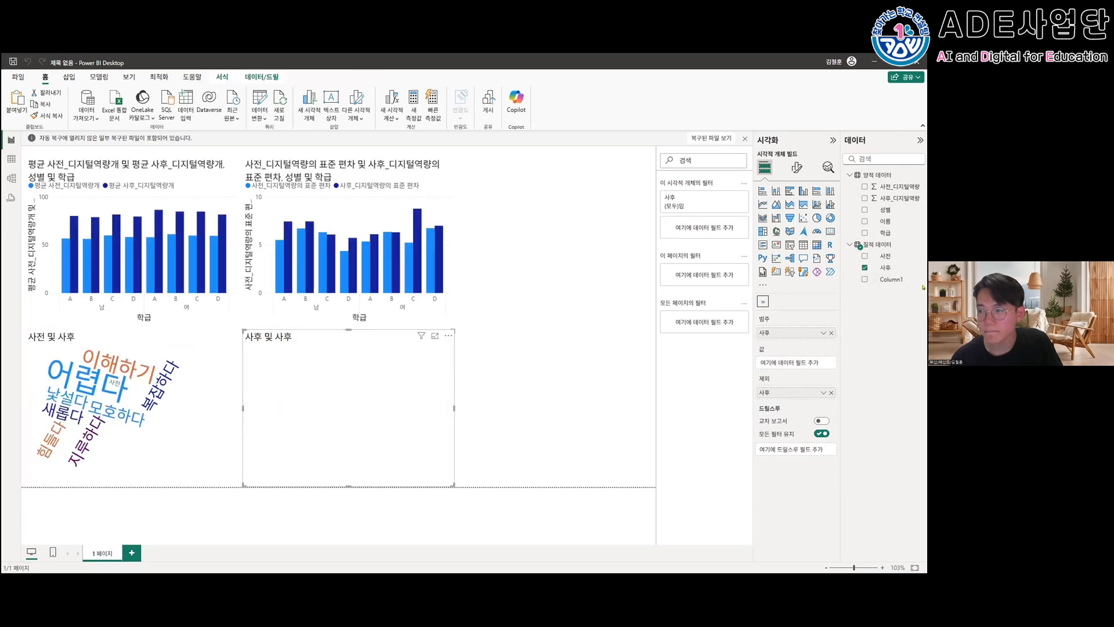
left_click(865, 268)
left_click(864, 279)
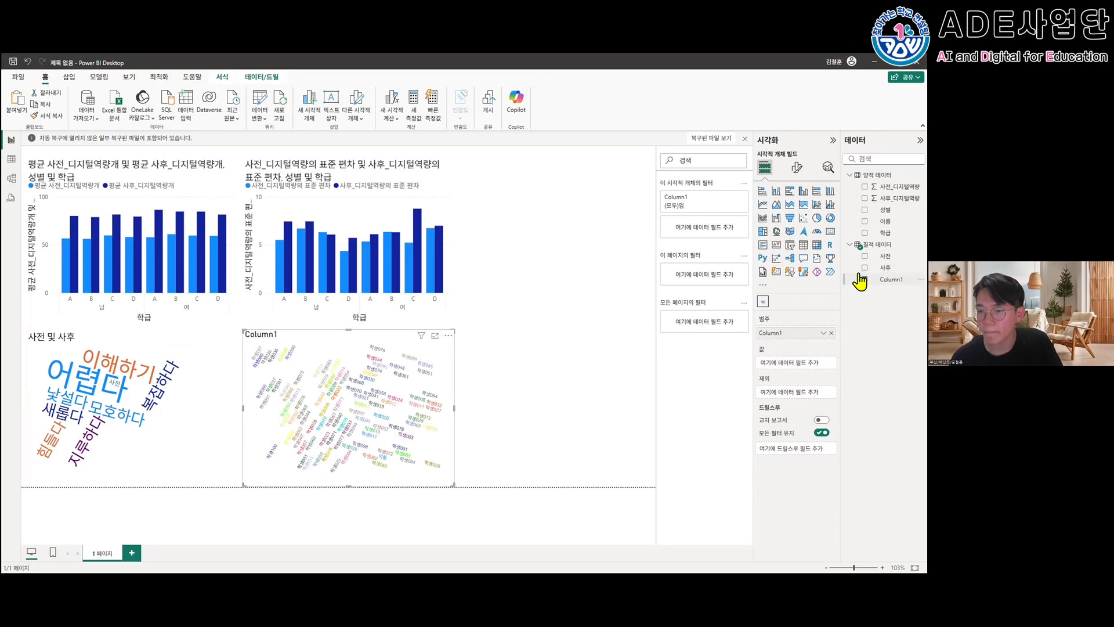
left_click(864, 280)
left_click(863, 268)
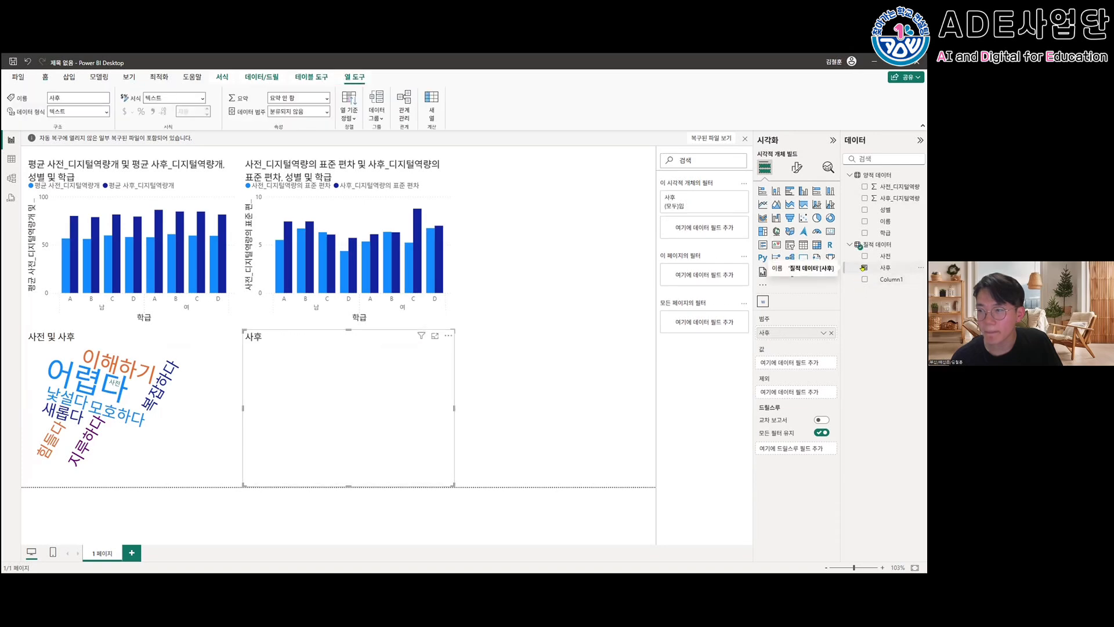
left_click(529, 411)
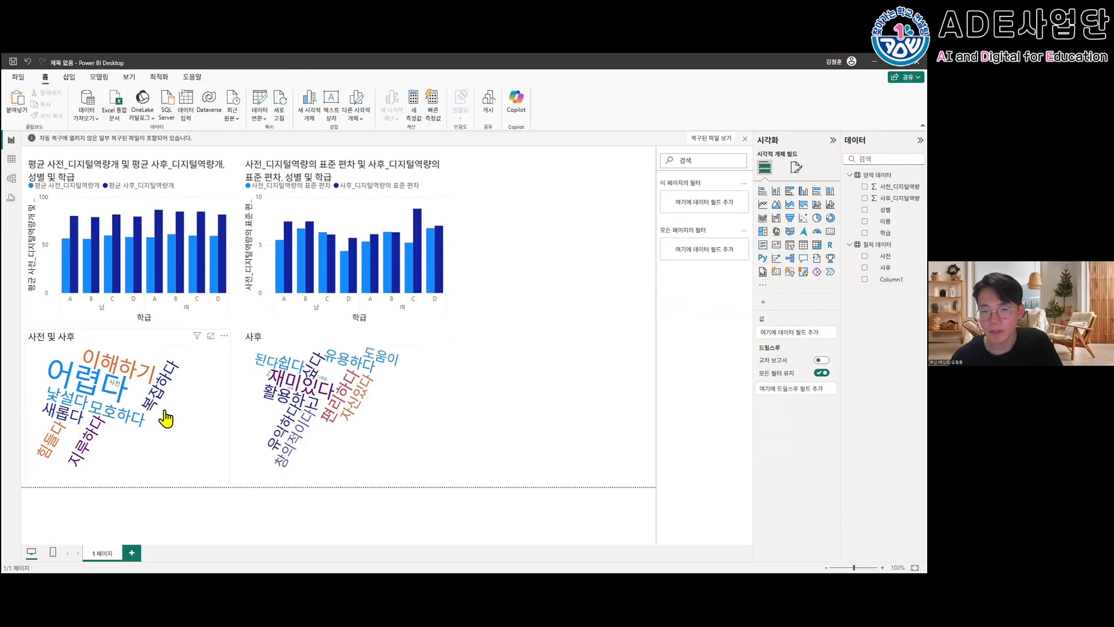
- Turn off text rotation (텍스트 회전) in both word clouds
left_click(166, 418)
left_click(366, 411)
left_click(198, 435)
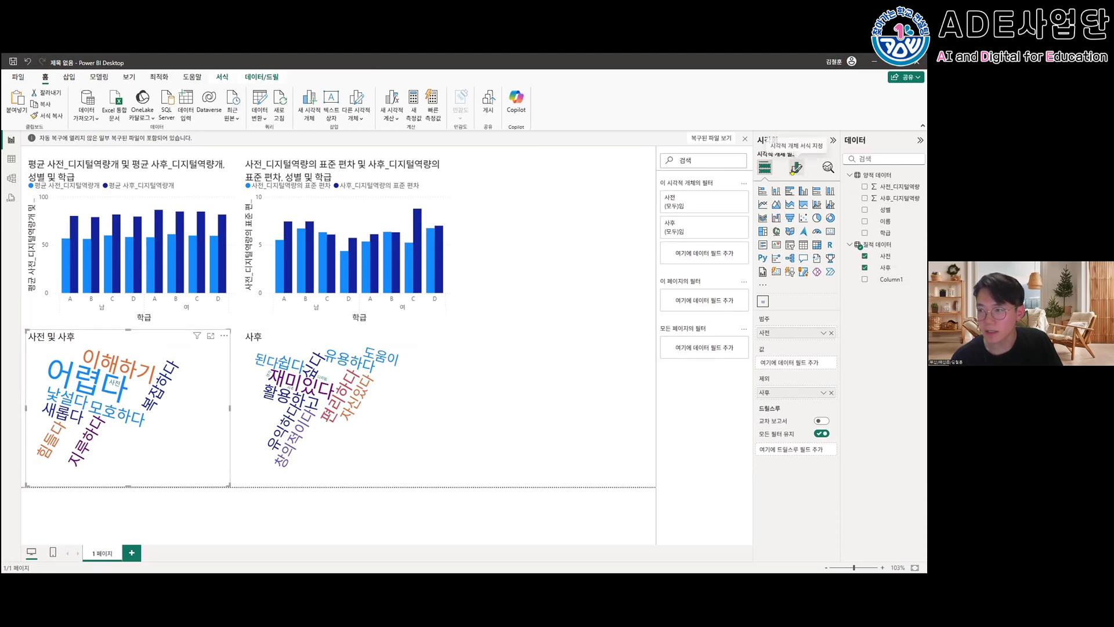
left_click(794, 169)
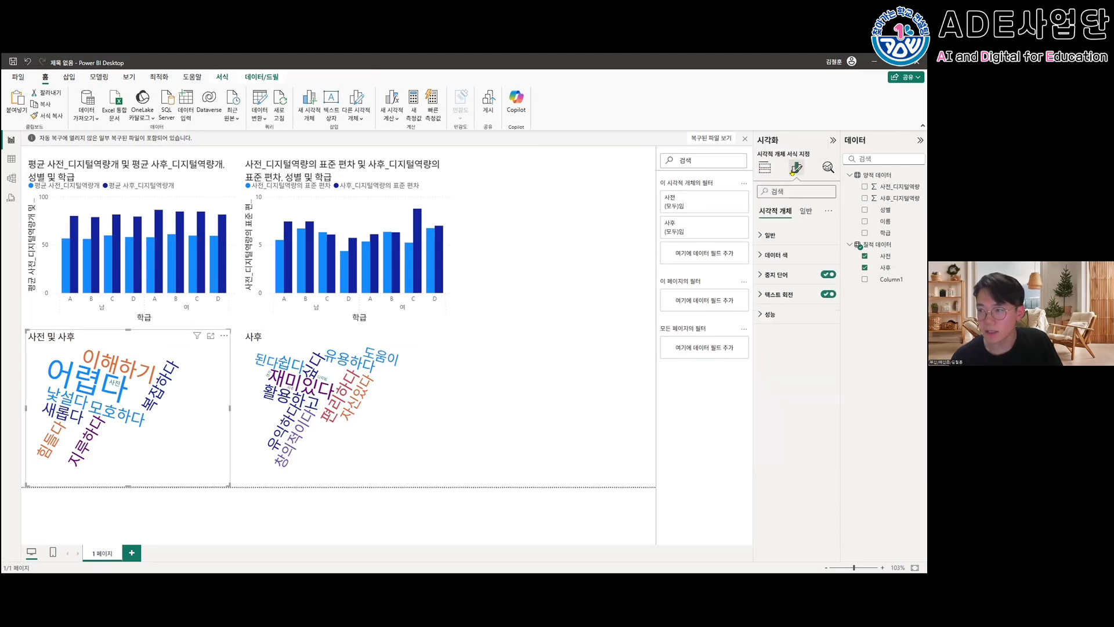
left_click(828, 295)
left_click(403, 453)
left_click(828, 294)
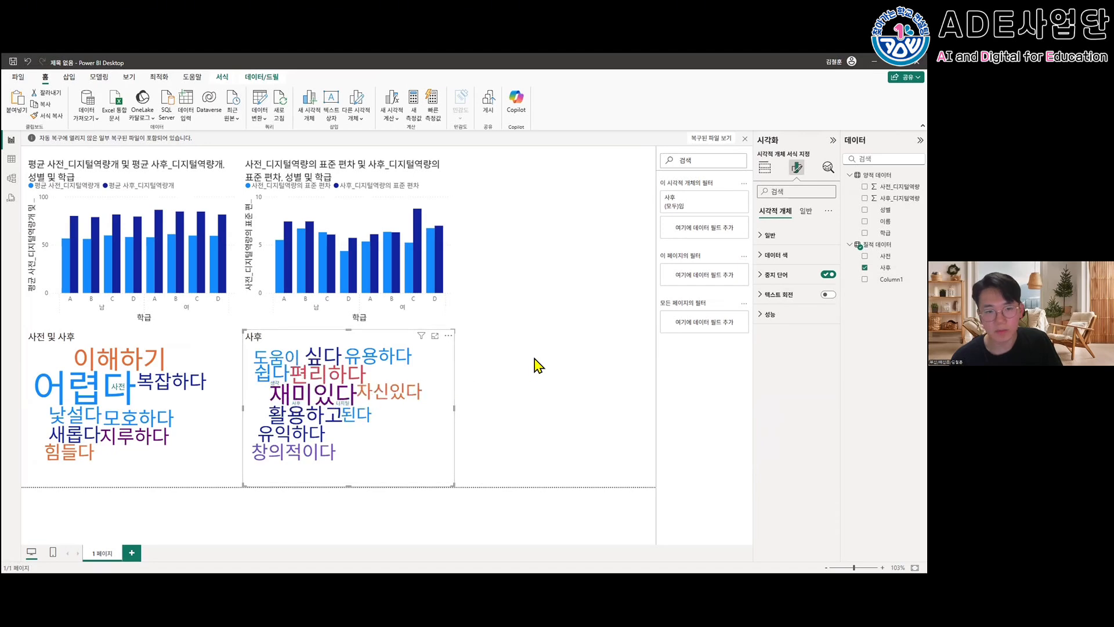
- Set the stop words (중지 단어) of the 사후 word cloud to "생각 사후 디지털"
left_click(759, 278)
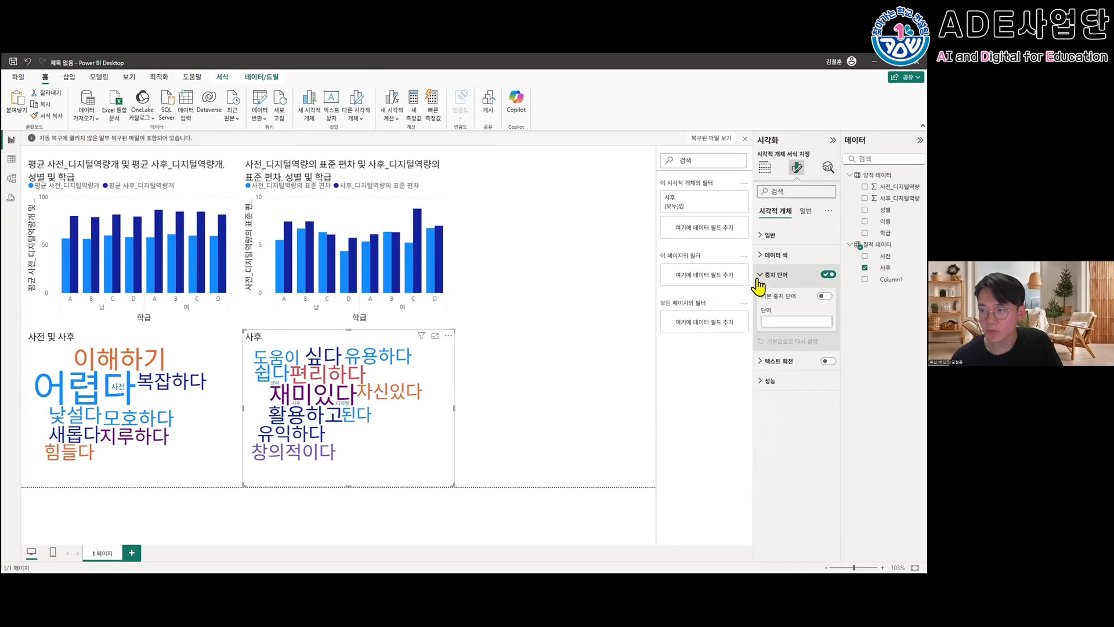
left_click(788, 318)
type("ㅇ")
key("BackSpace")
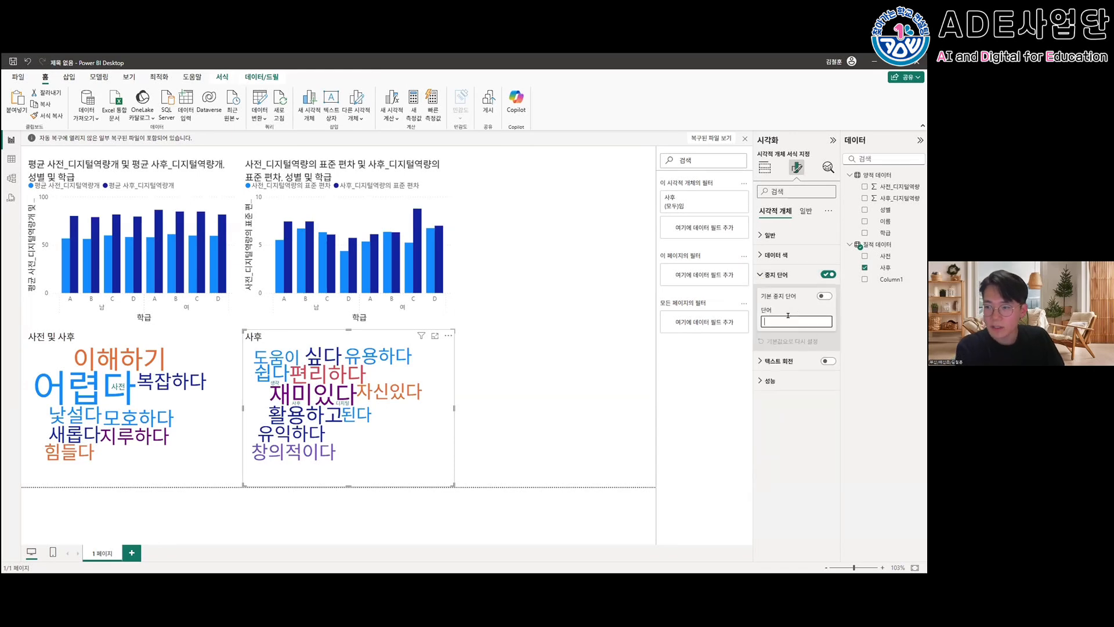
type("생각 사후 디지털")
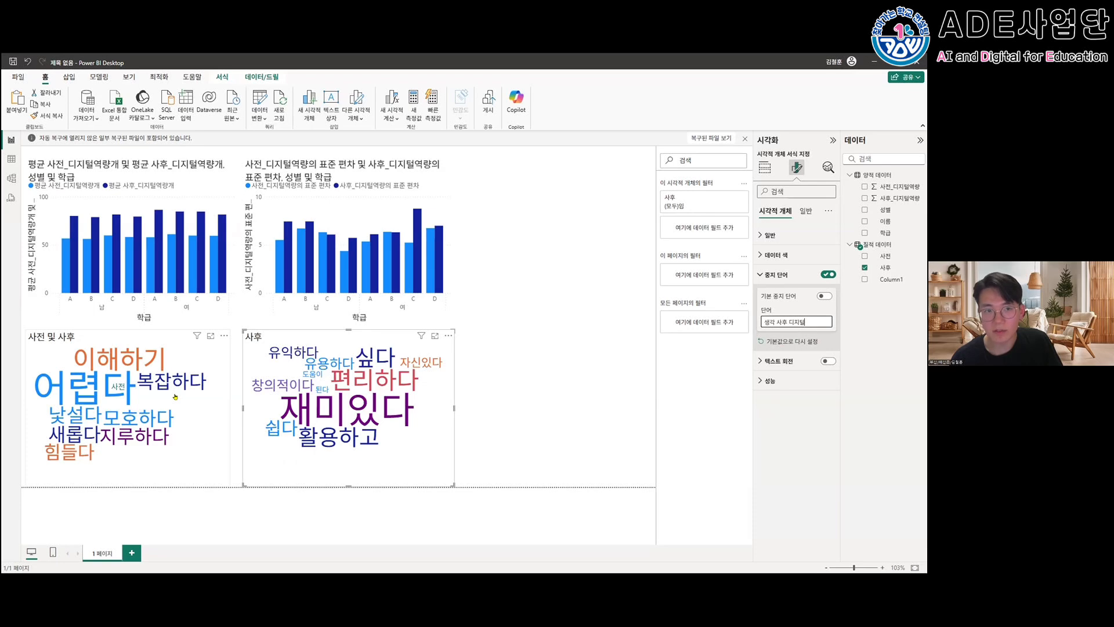
left_click(481, 442)
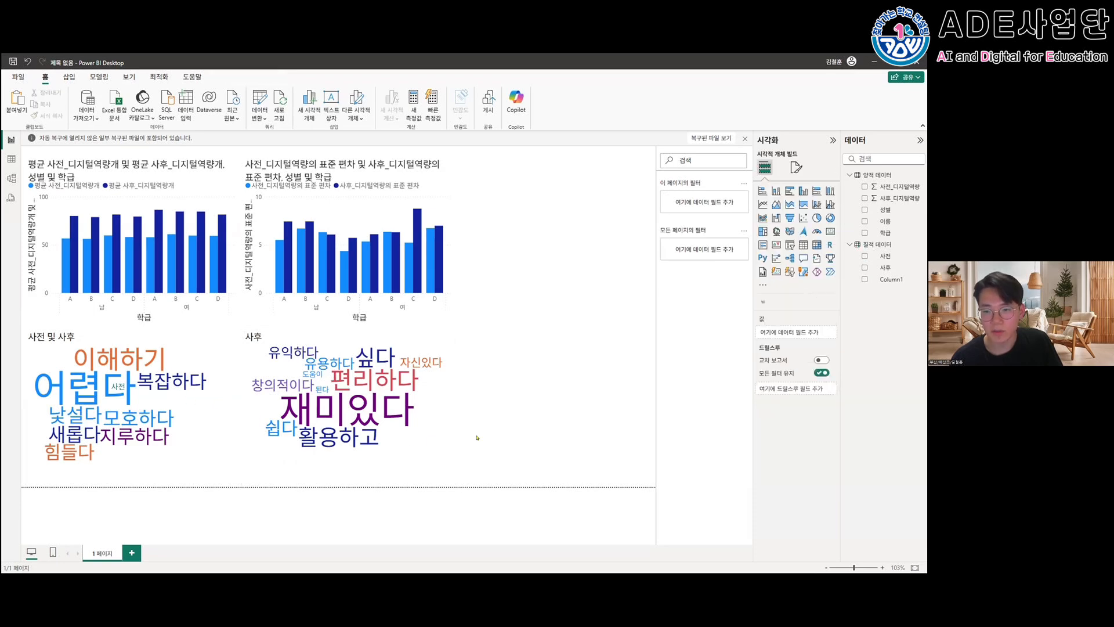
left_click(219, 434)
mouse_move(196, 166)
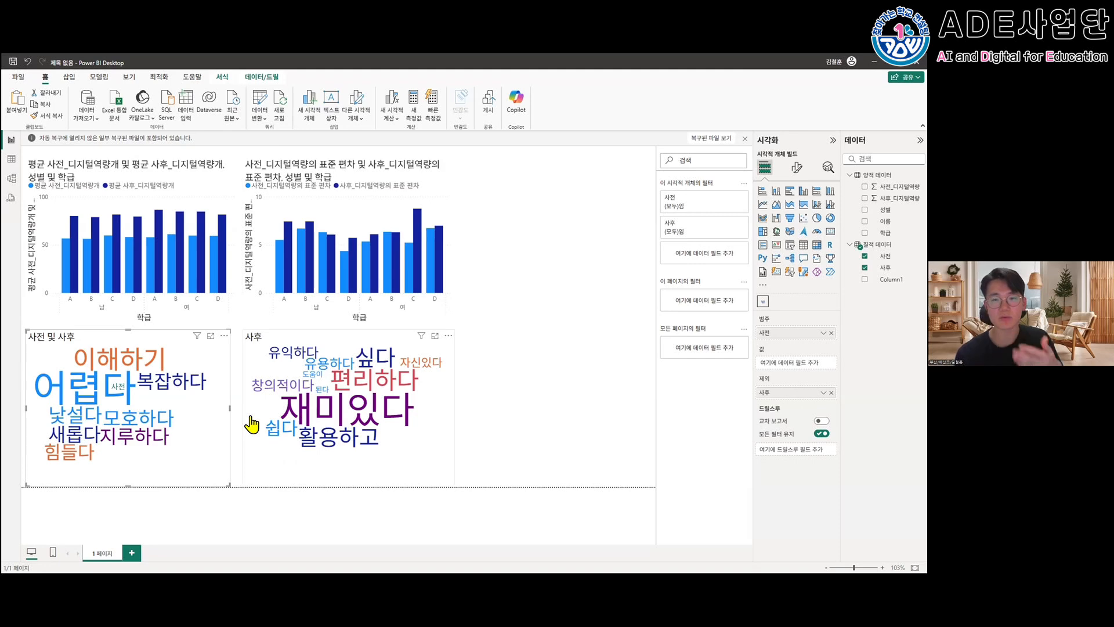
left_click(507, 313)
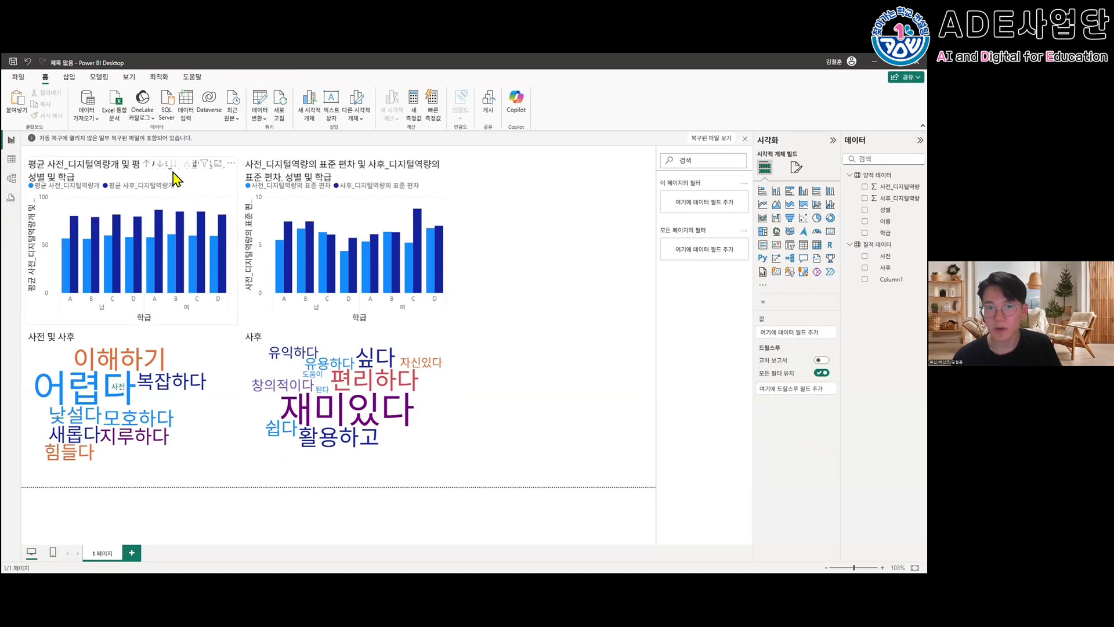
- Insert a text box containing the report title "00초등학교 디지털 연구학교 검증(2차연도)"
left_click(69, 80)
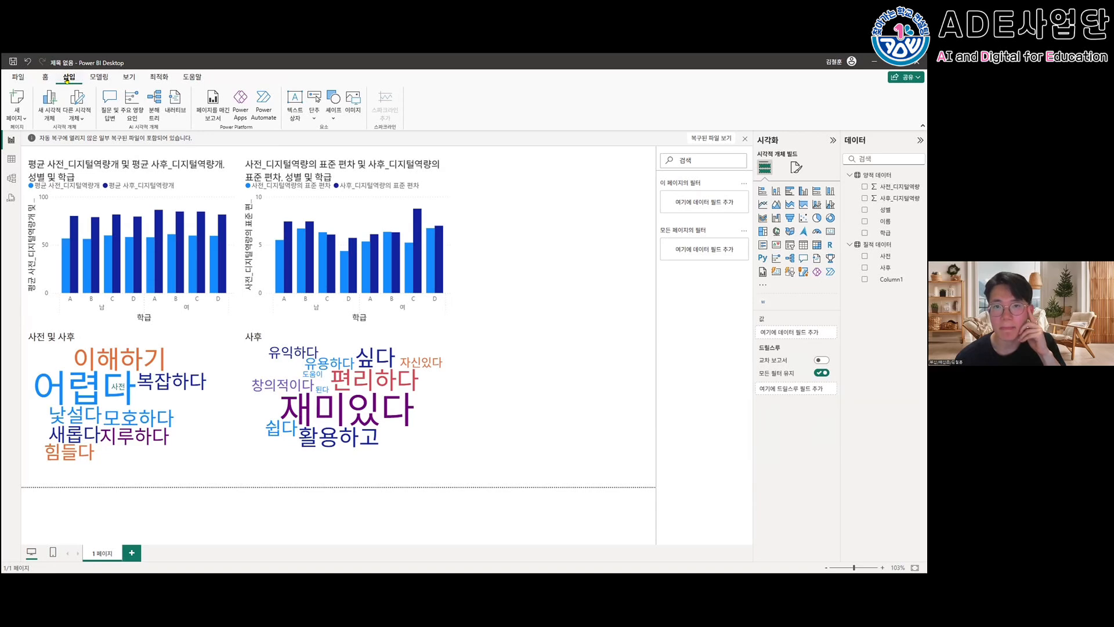
left_click(293, 112)
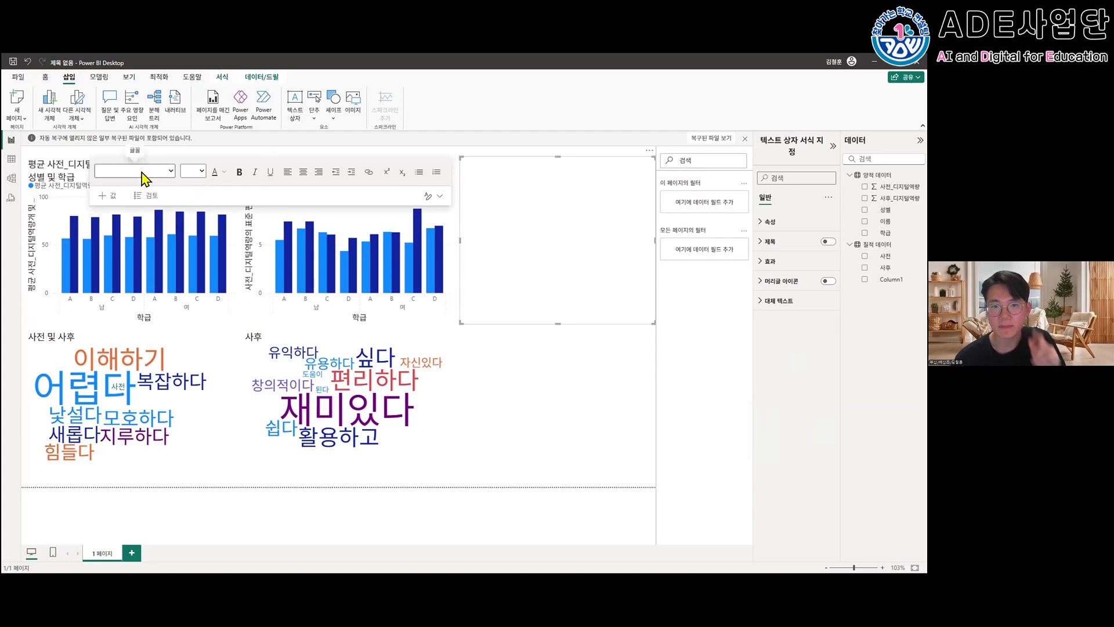
left_click(487, 173)
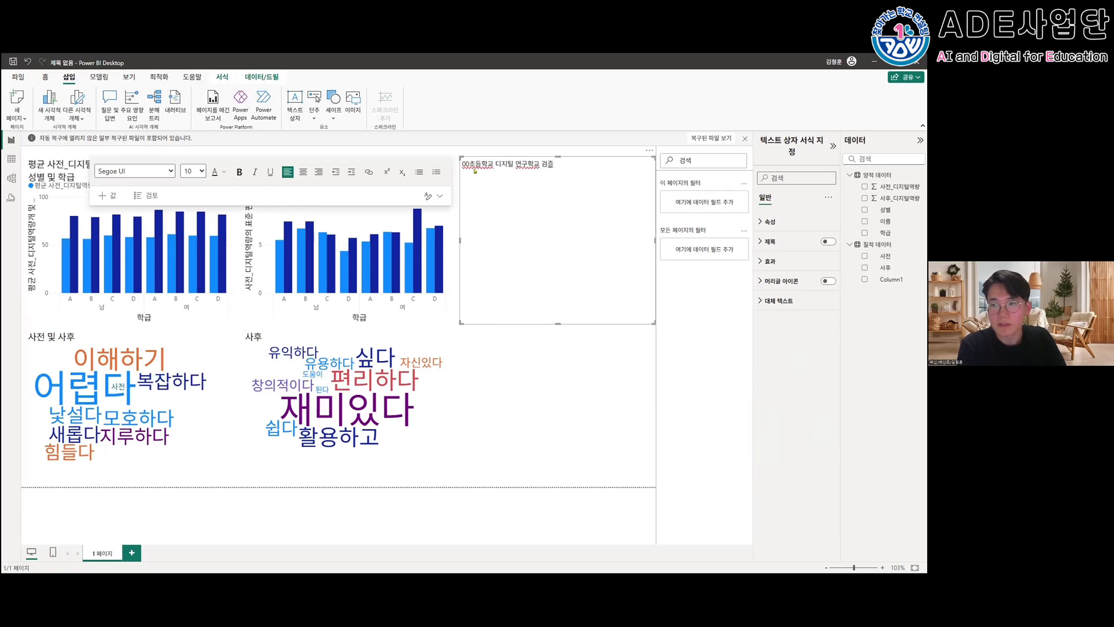
type("00초등학교 디지털 연구학교 검증(2차연도)")
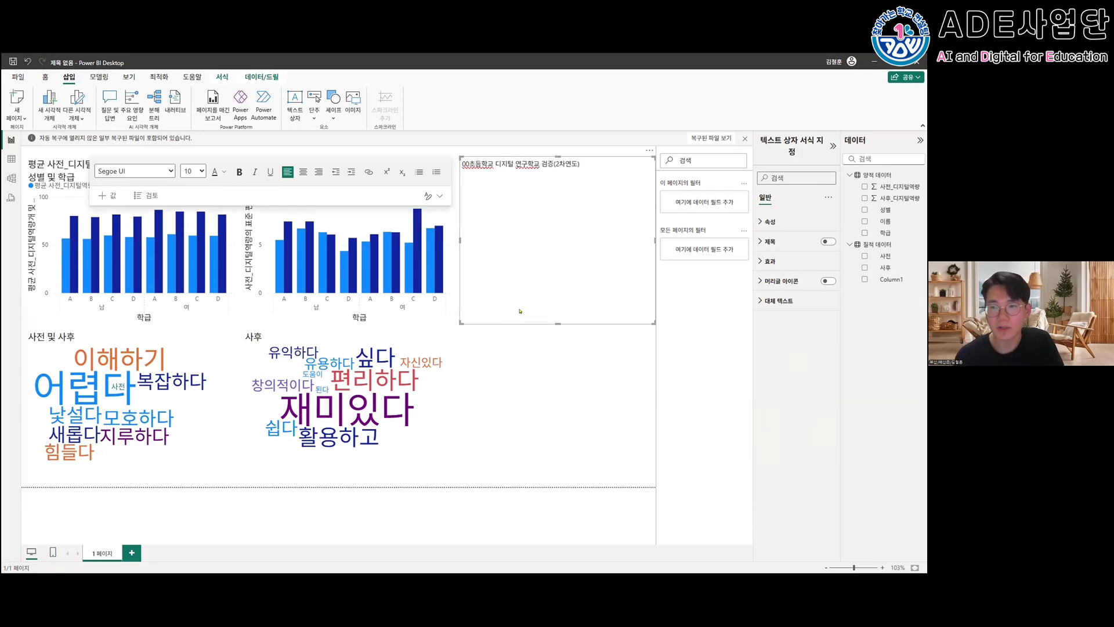
left_click(536, 351)
- Set the font size of the report title text to 24
double_click(542, 173)
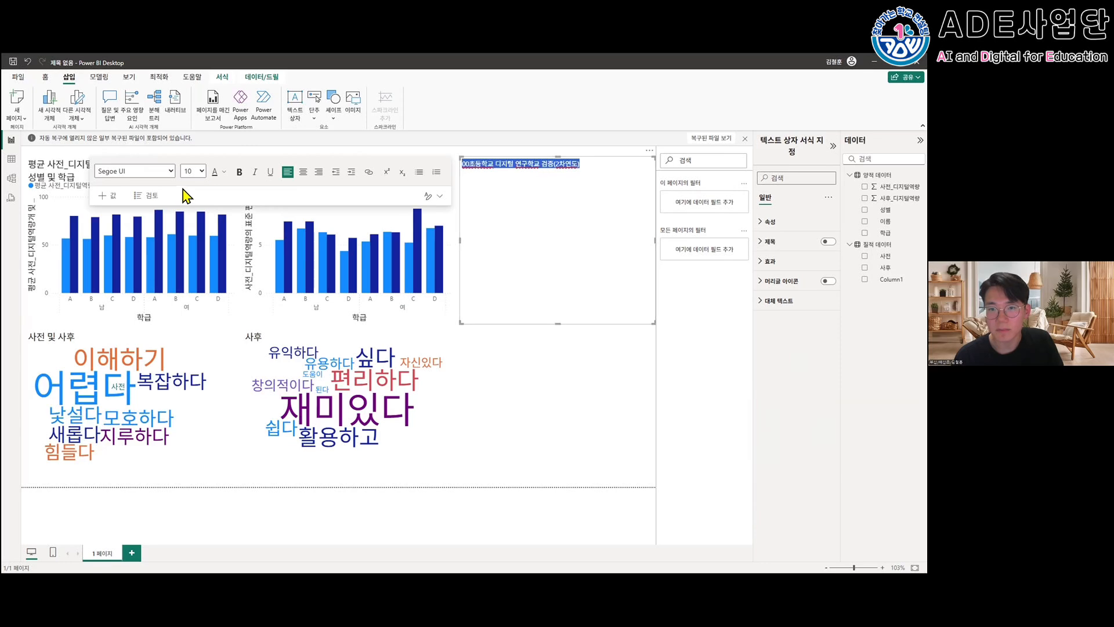
left_click(193, 171)
left_click(194, 317)
left_click(556, 308)
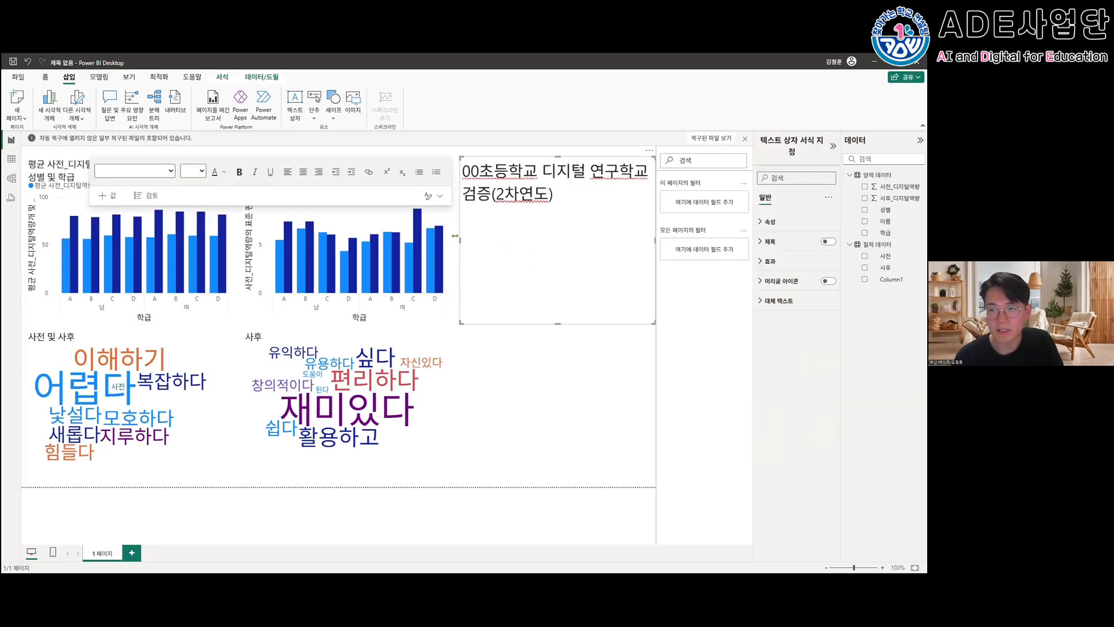
- Widen the title text box, reduce it to one line high, and move it to the upper edge of the report page
left_click_drag(453, 240, 101, 241)
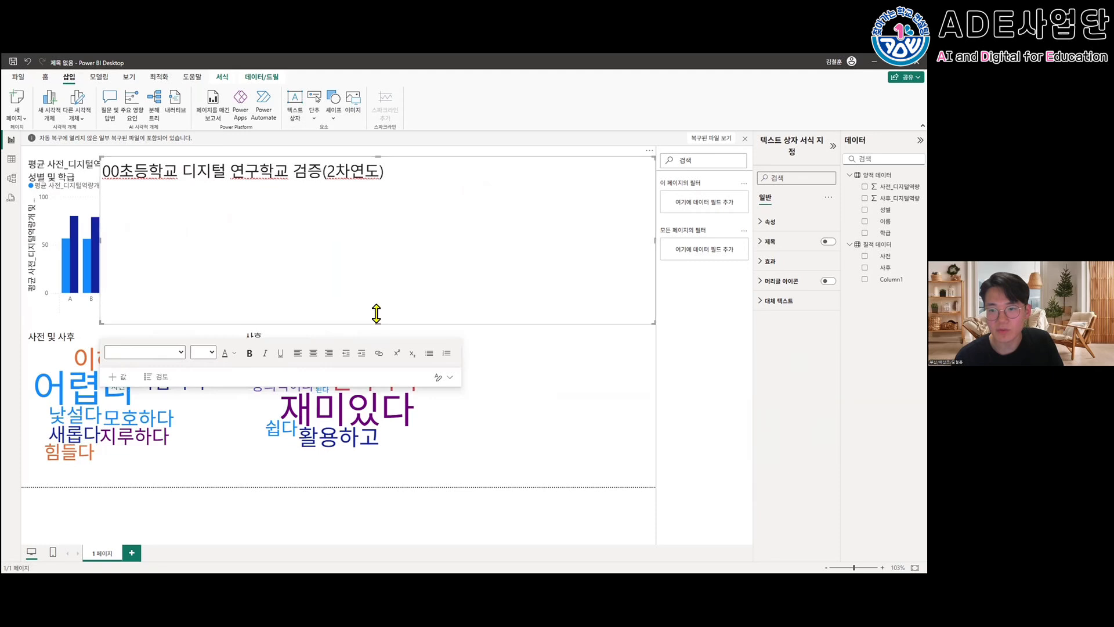
left_click_drag(376, 313, 375, 168)
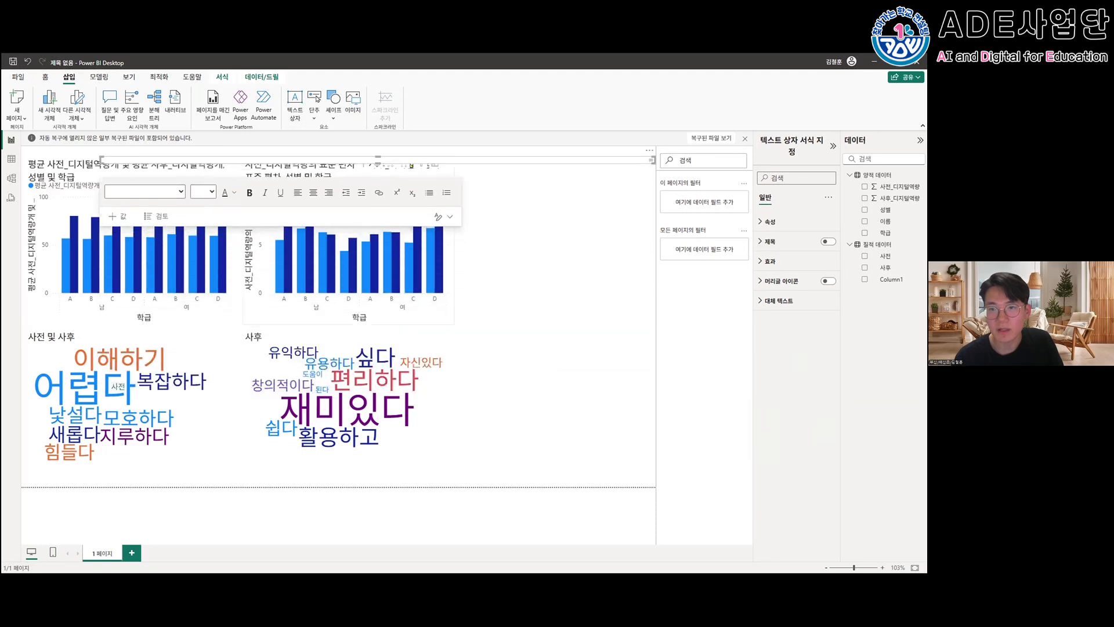
left_click(375, 167)
left_click(483, 157)
left_click_drag(372, 157, 373, 183)
left_click_drag(450, 157, 453, 141)
left_click(448, 175)
left_click(519, 157)
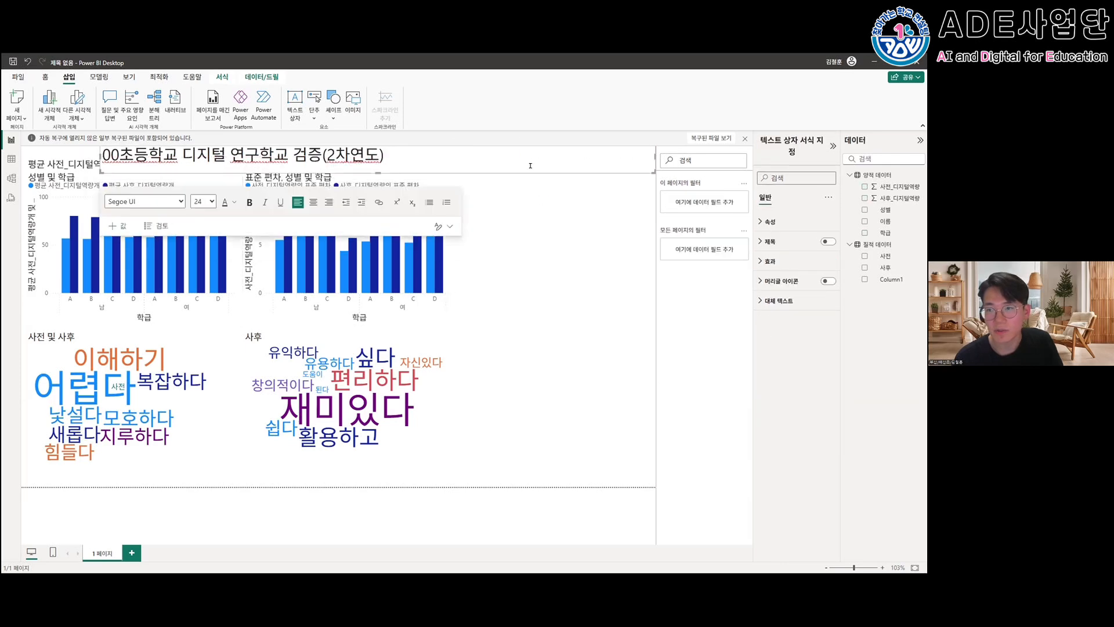
left_click(551, 212)
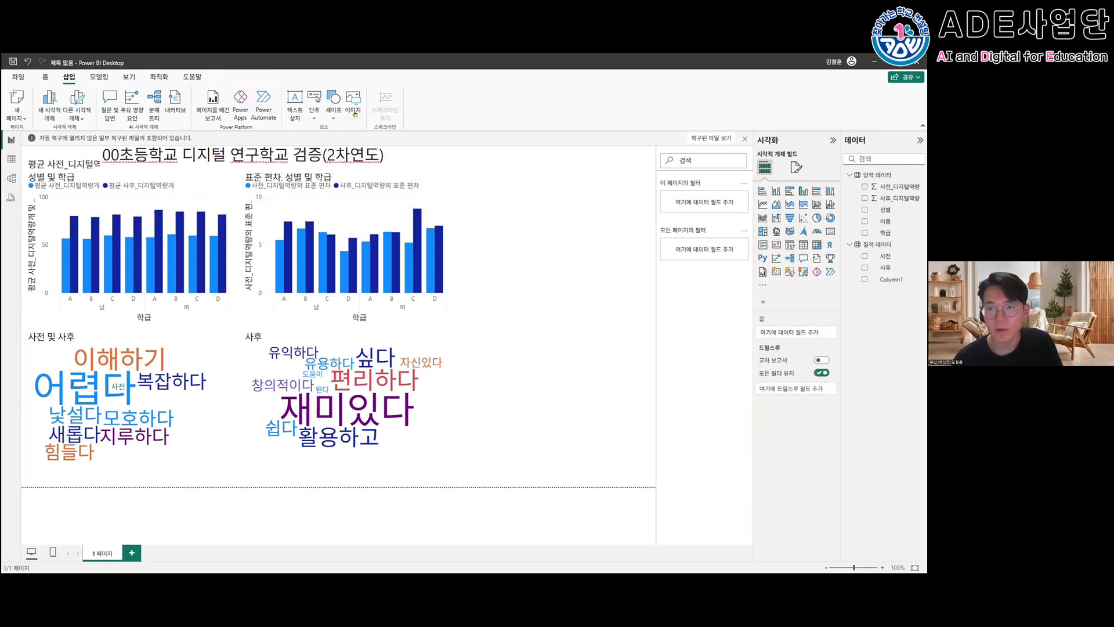
- Insert a right block arrow, shrink it, and place it between the two word clouds, pointing from 사전 to 사후
left_click(335, 116)
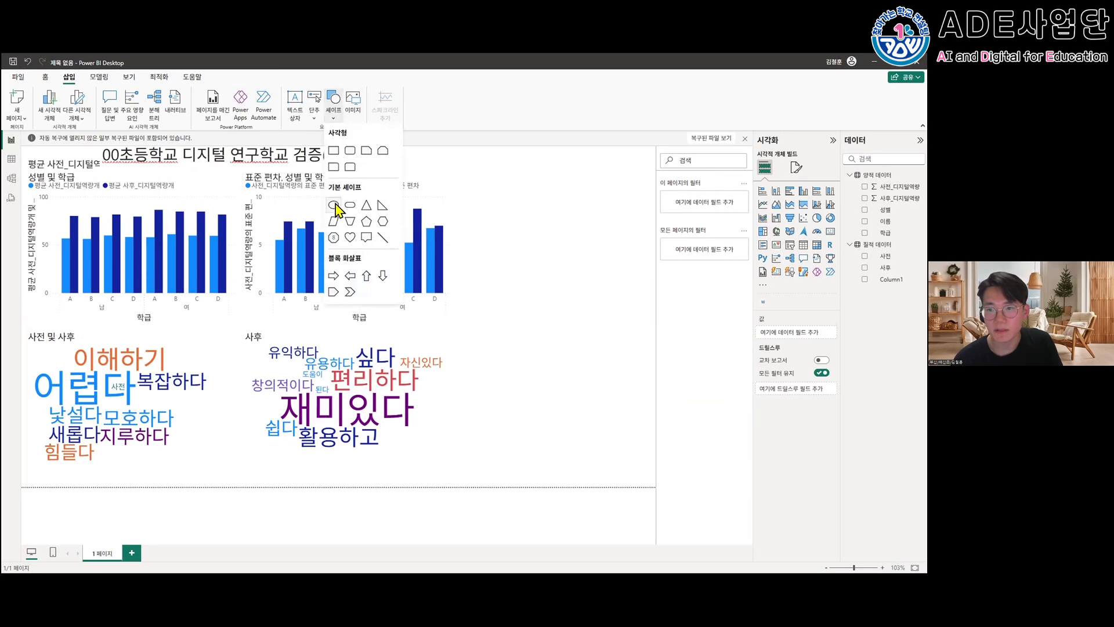
left_click(334, 276)
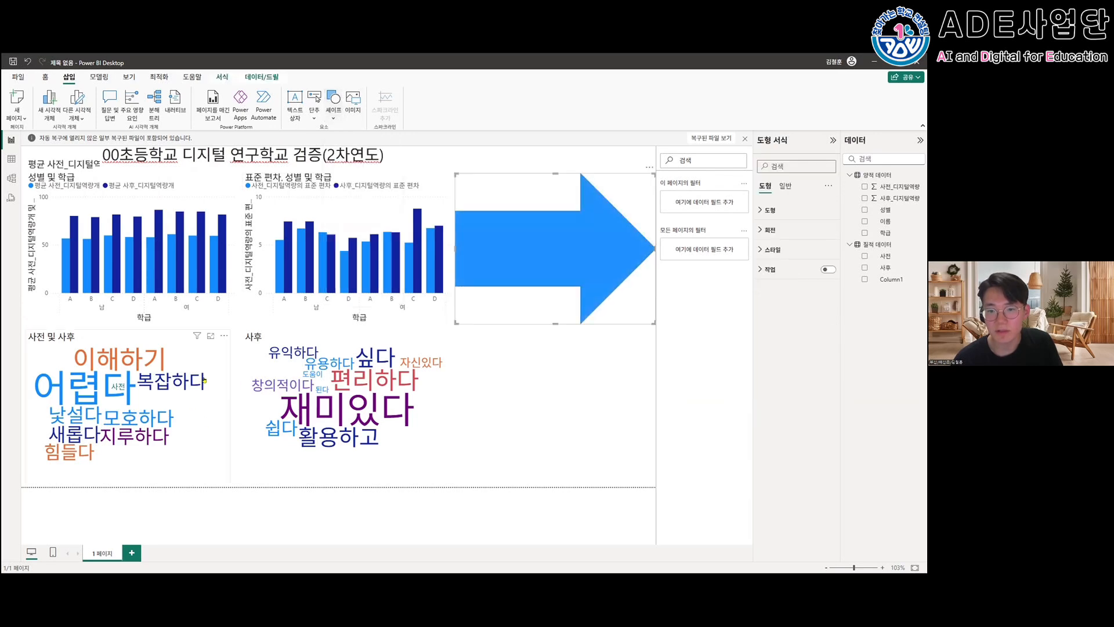
left_click_drag(524, 232, 469, 379)
left_click_drag(437, 399, 249, 394)
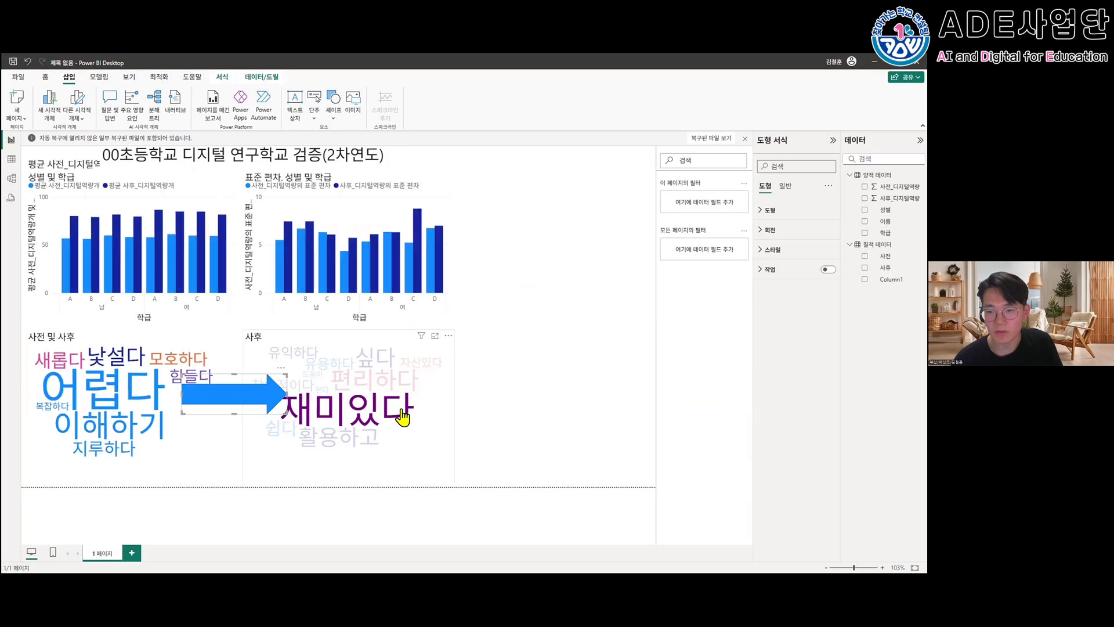
left_click(429, 429)
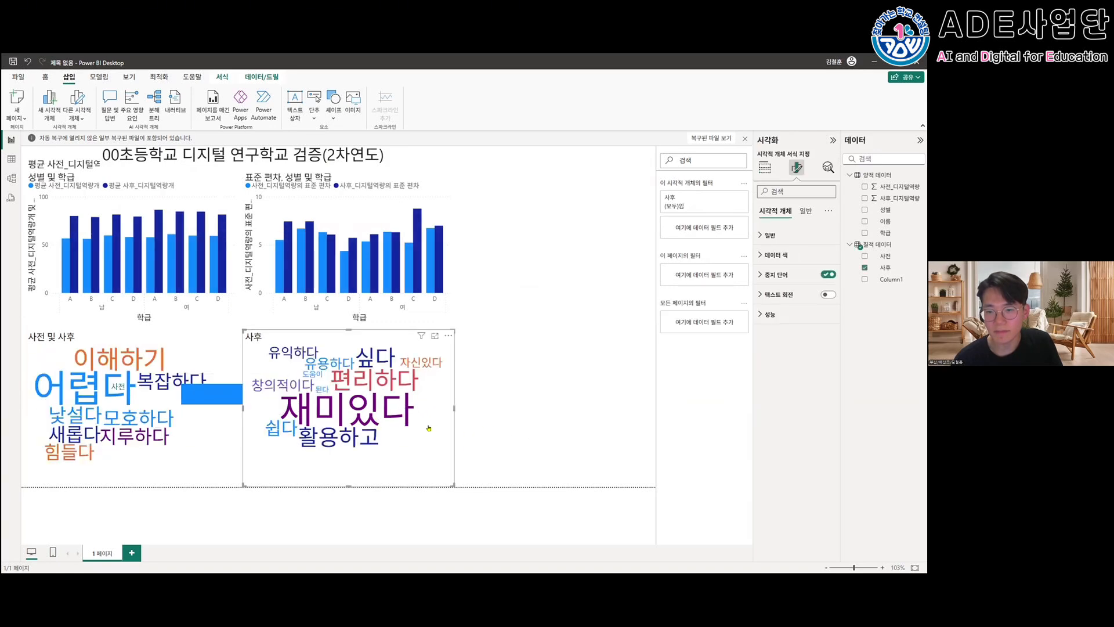
- Reposition the blue right arrow so it bridges the gap between the 사전 and 사후 word clouds
left_click(504, 429)
left_click(426, 446)
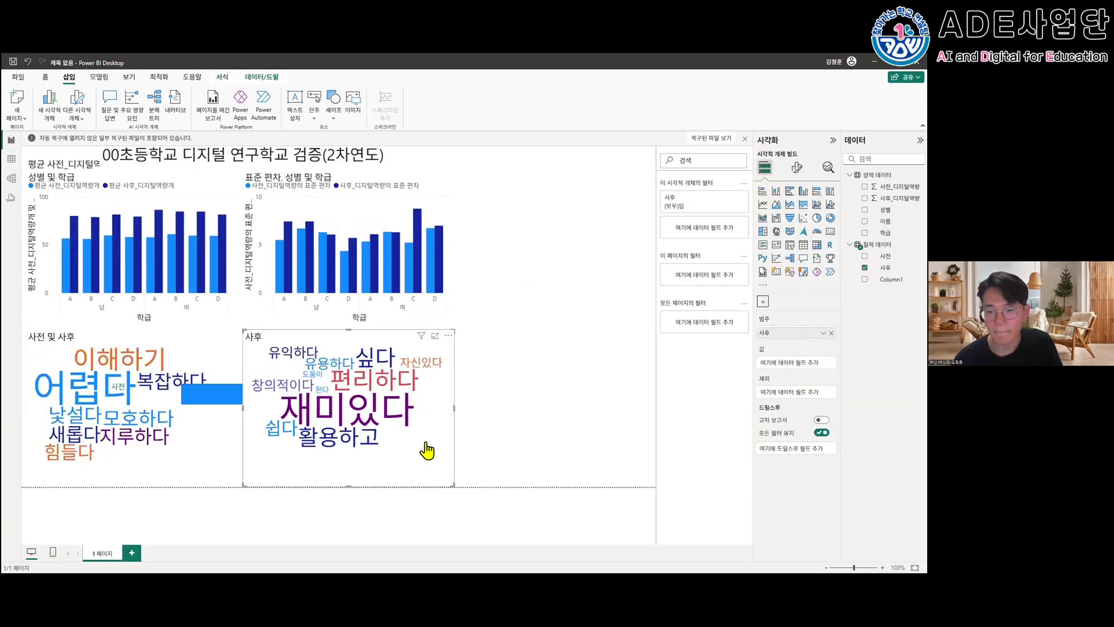
left_click(500, 442)
left_click(273, 394)
left_click_drag(287, 395, 228, 402)
left_click(494, 409)
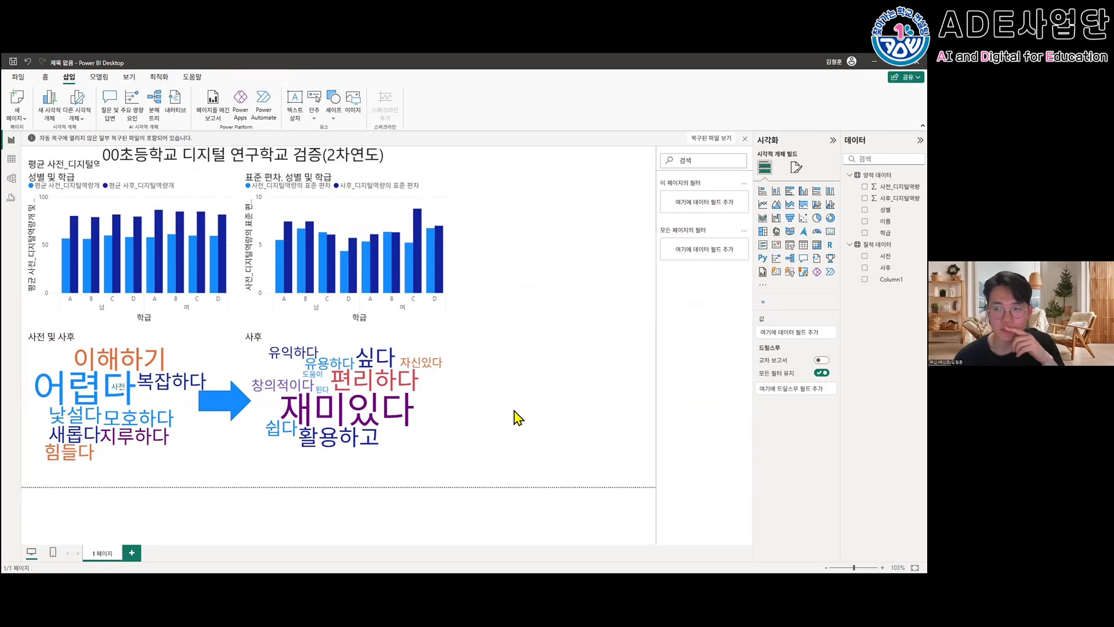
- Set the report page's wallpaper image to 배산초등학교 전경.png from the desktop folder
left_click(794, 168)
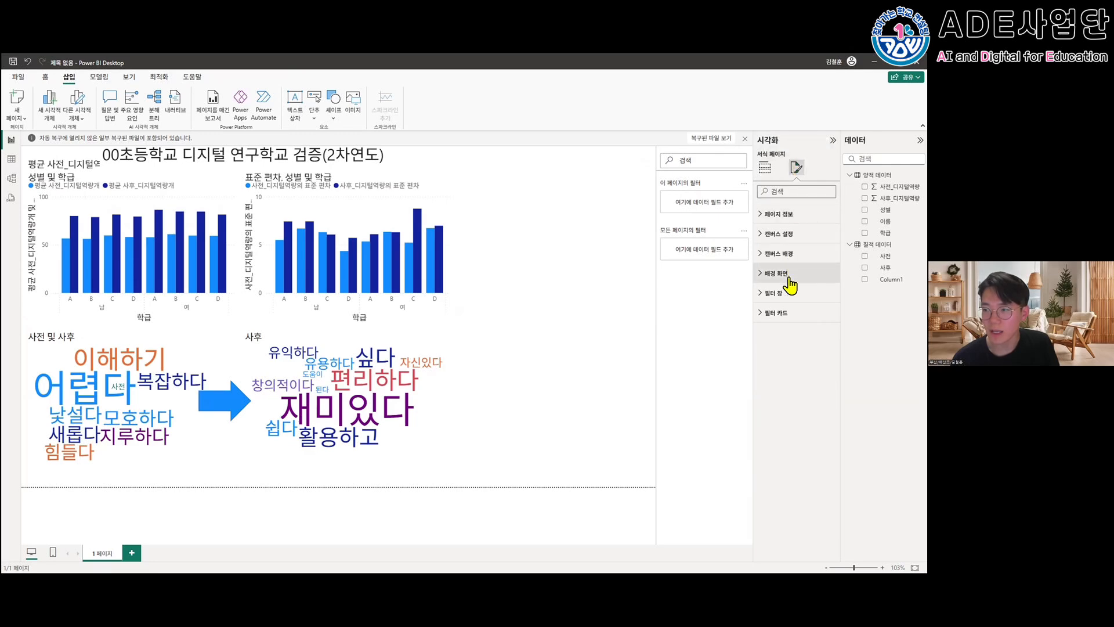
left_click(769, 280)
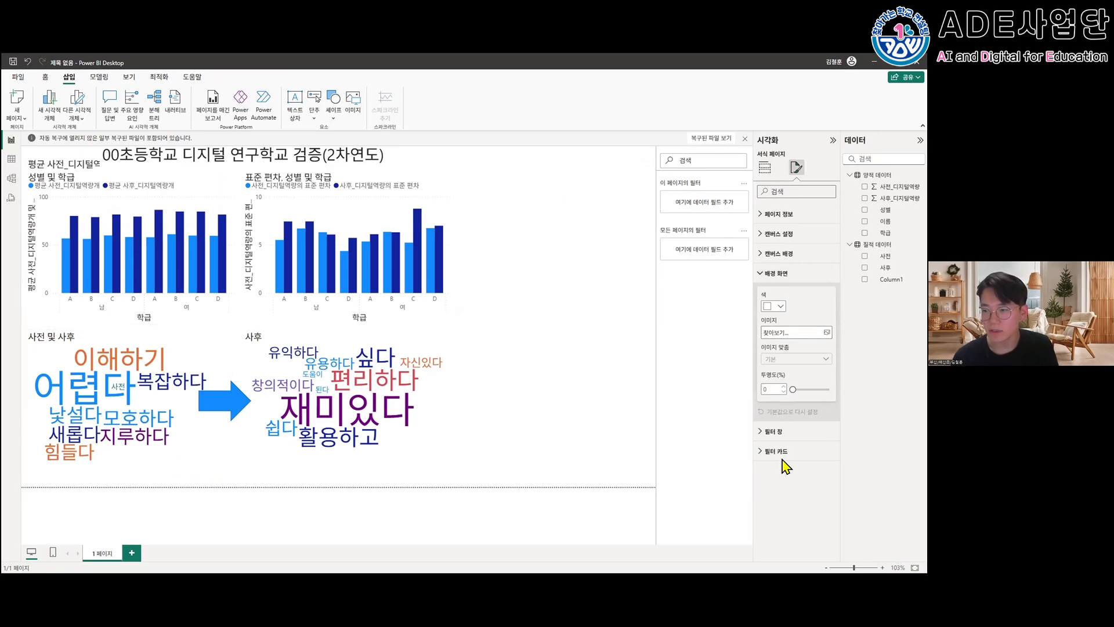
left_click(773, 333)
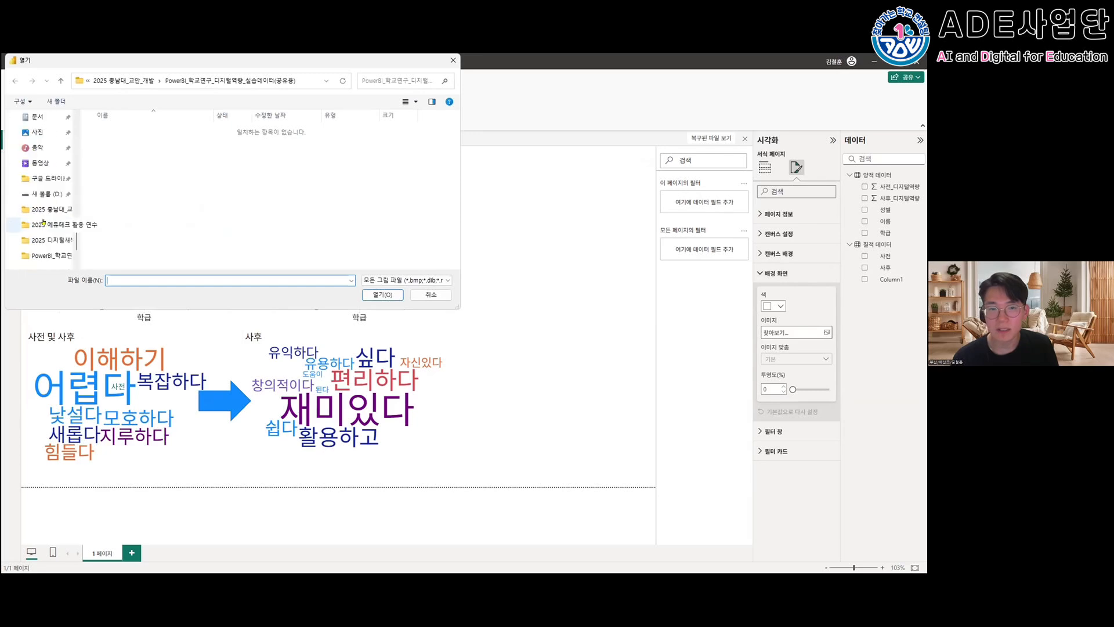
scroll(44, 212, "up", 2)
left_click(42, 132)
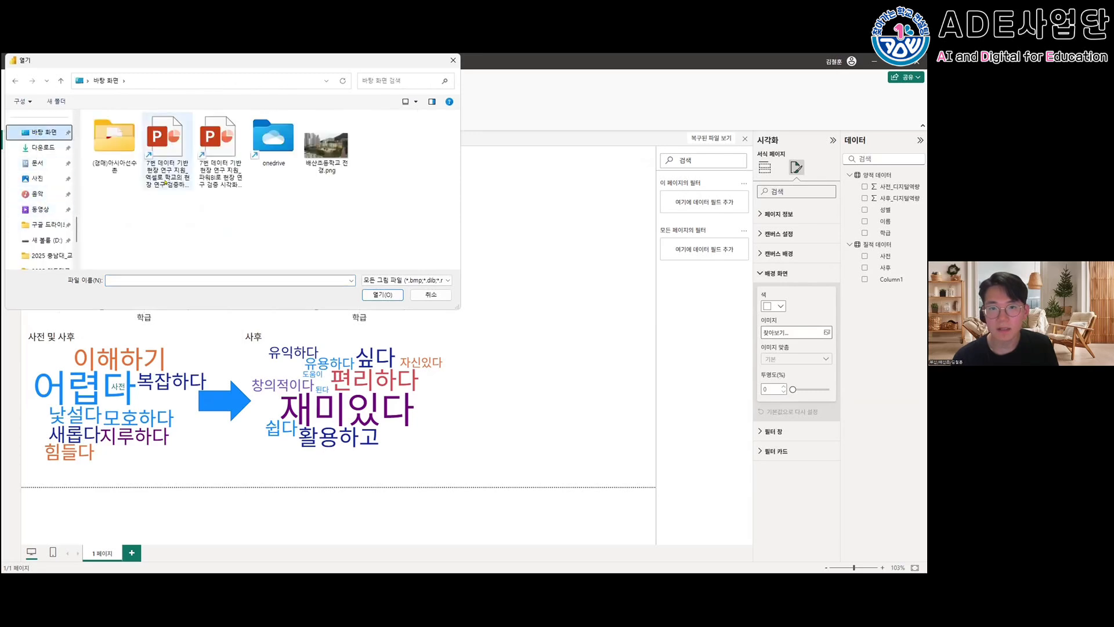
left_click(329, 164)
double_click(329, 164)
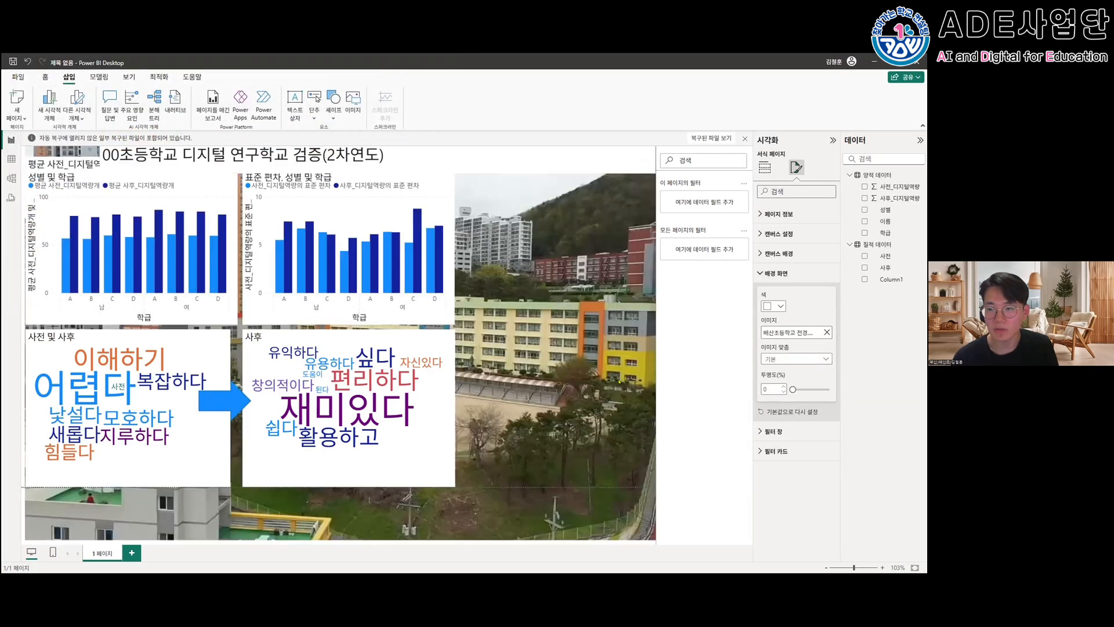
left_click(618, 381)
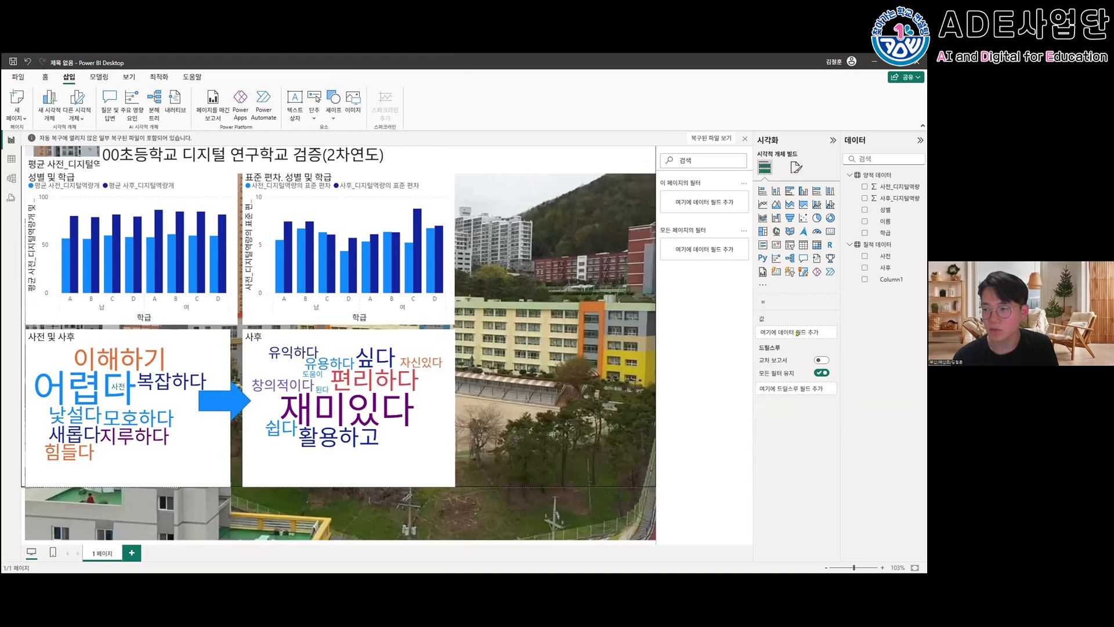
- Set the transparency of the page's wallpaper image to 70%
left_click(797, 167)
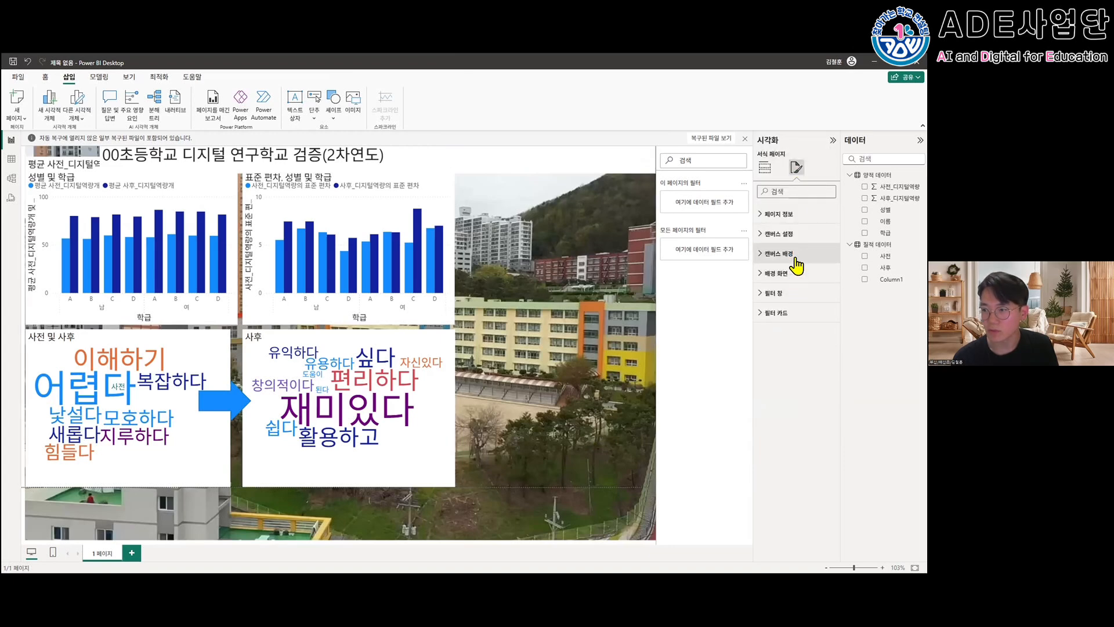
left_click(796, 273)
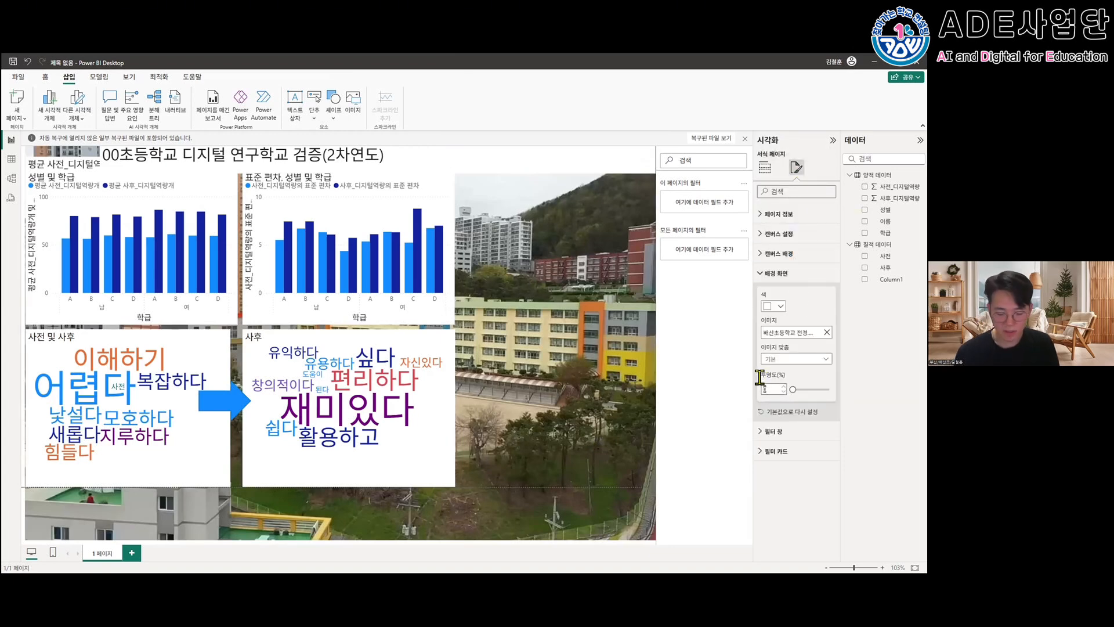
type("70")
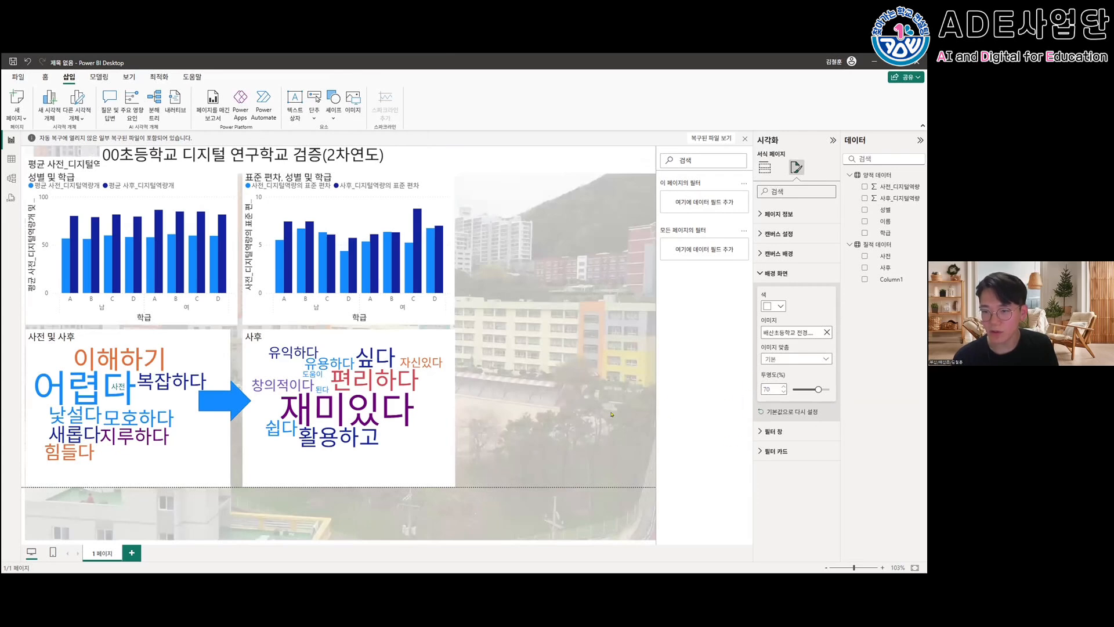
left_click(613, 413)
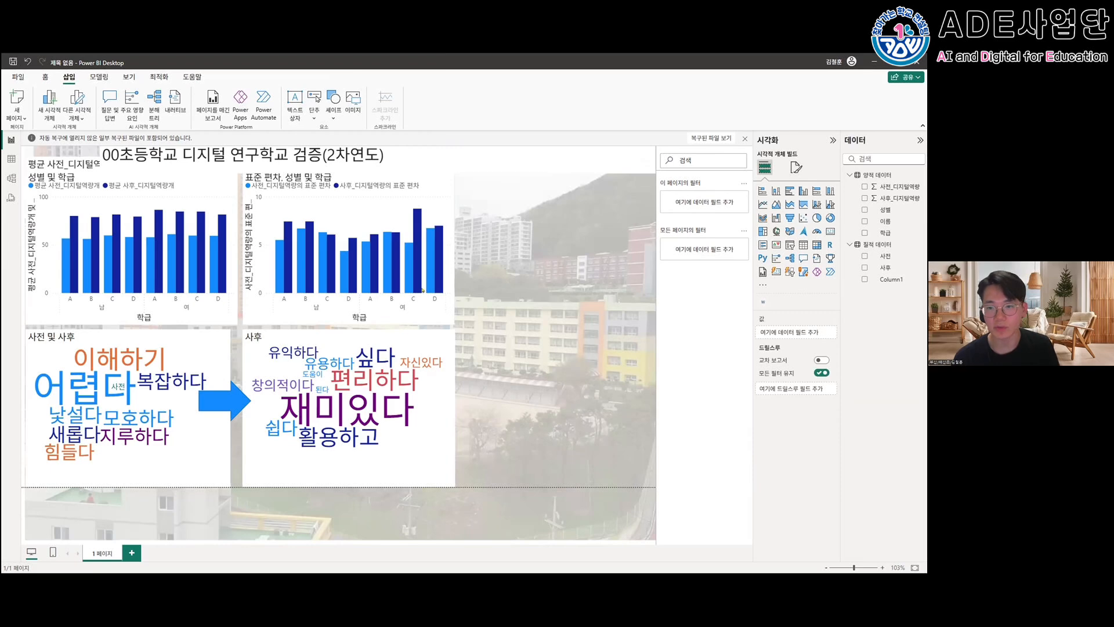
- Turn off the background of the standard deviation column chart and shift the chart slightly to the right
left_click(442, 318)
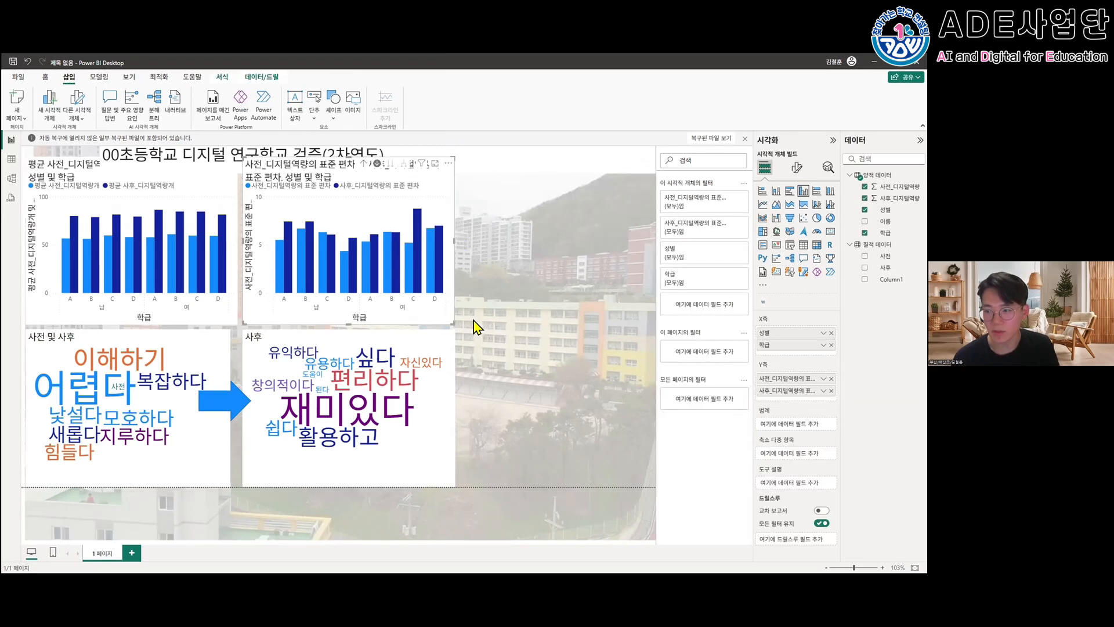
left_click(795, 169)
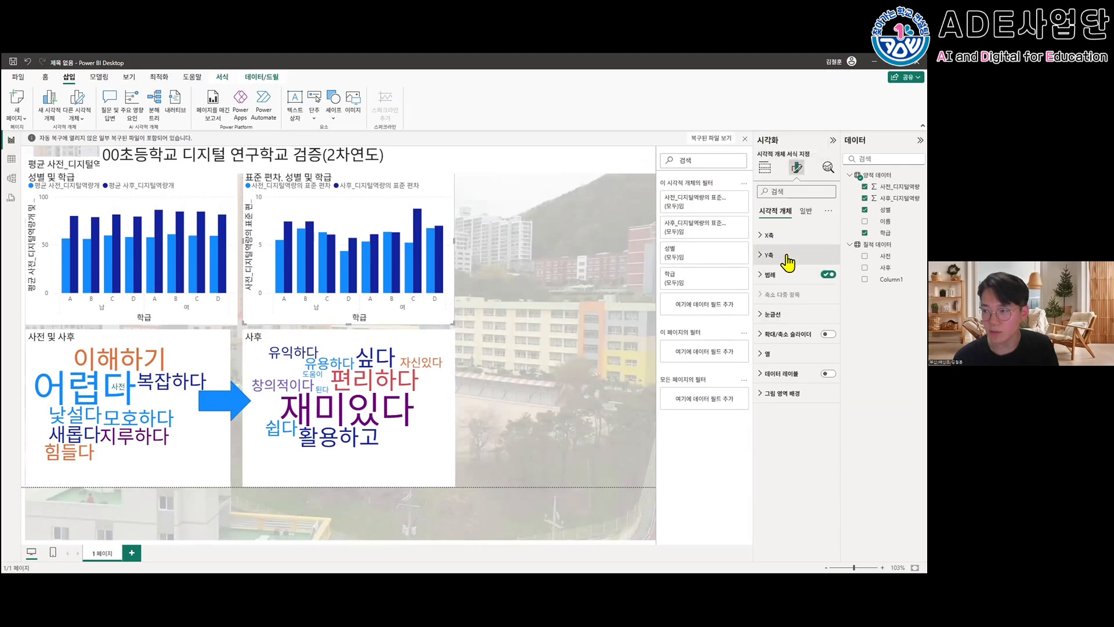
left_click(805, 211)
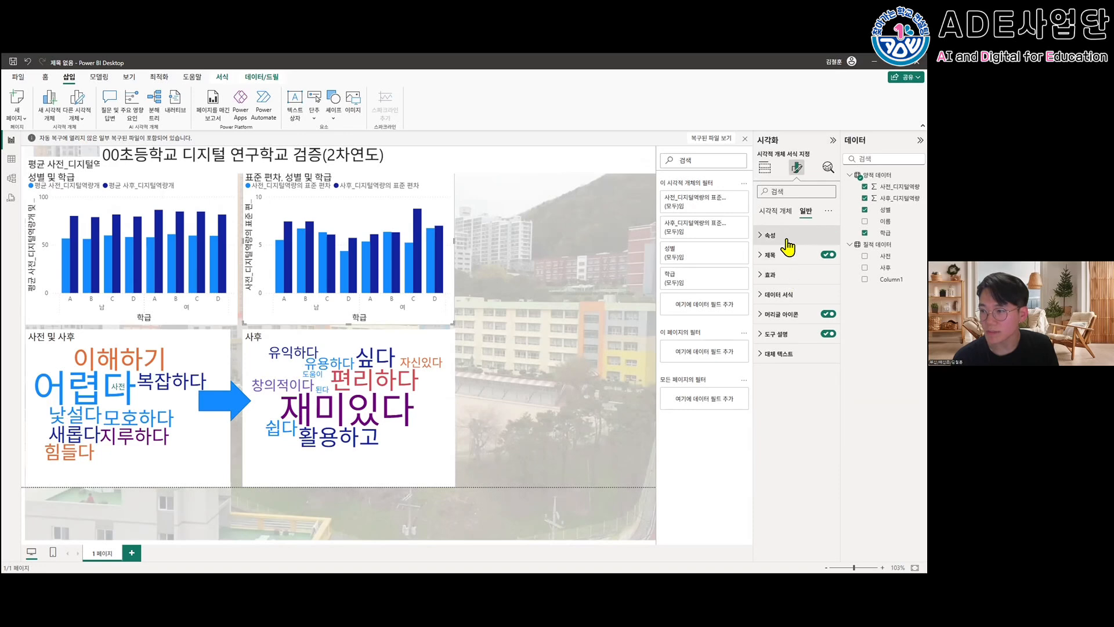
left_click(790, 285)
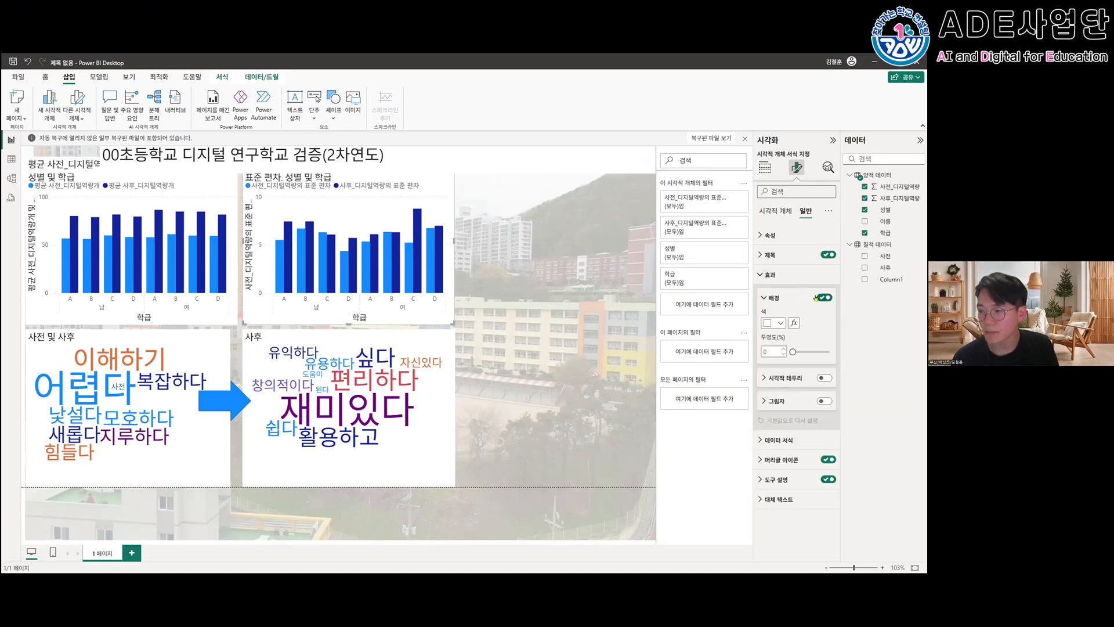
left_click(542, 308)
left_click_drag(438, 182, 483, 187)
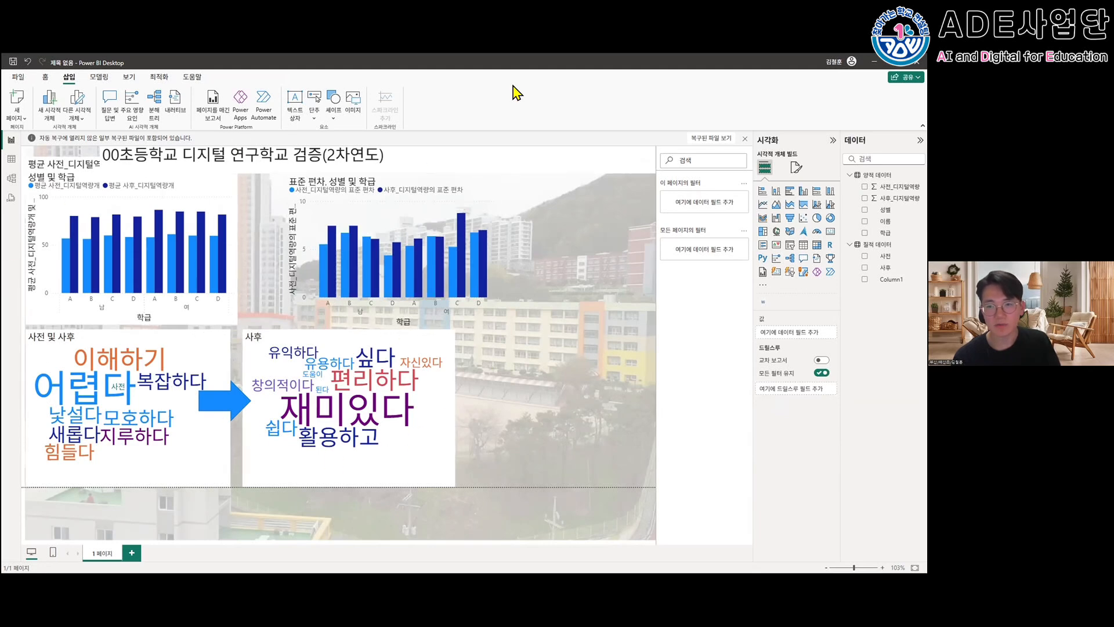
- Switch to PowerPoint and review the lesson slides from the word cloud section through the 슬라이서 추가하기 slide
key("alt+Tab")
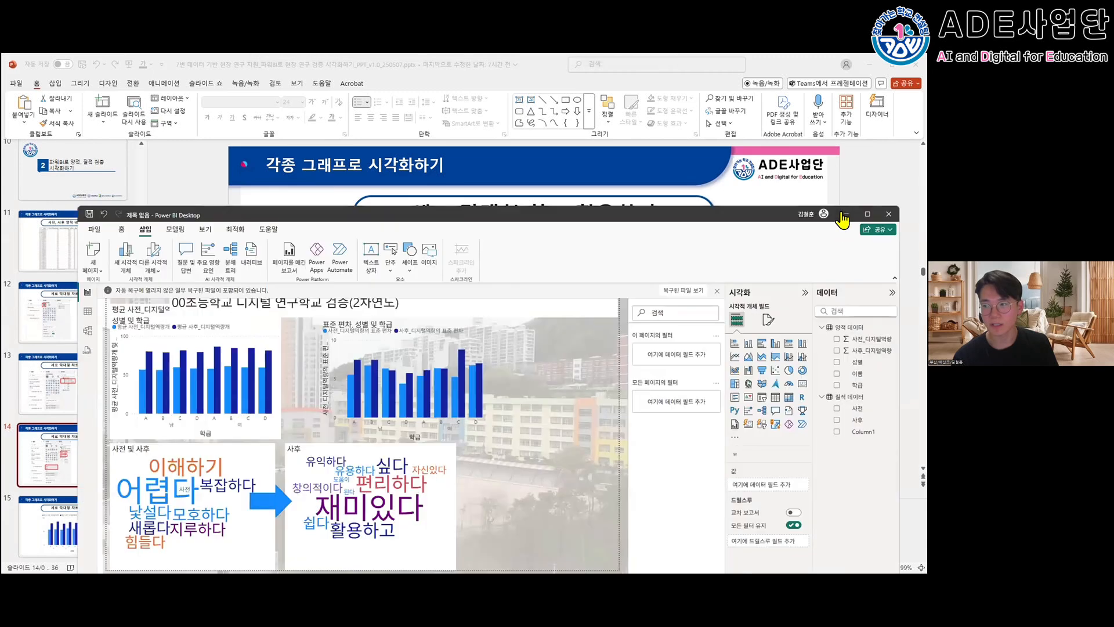
left_click(844, 215)
scroll(67, 459, "down", 3)
scroll(67, 458, "down", 8)
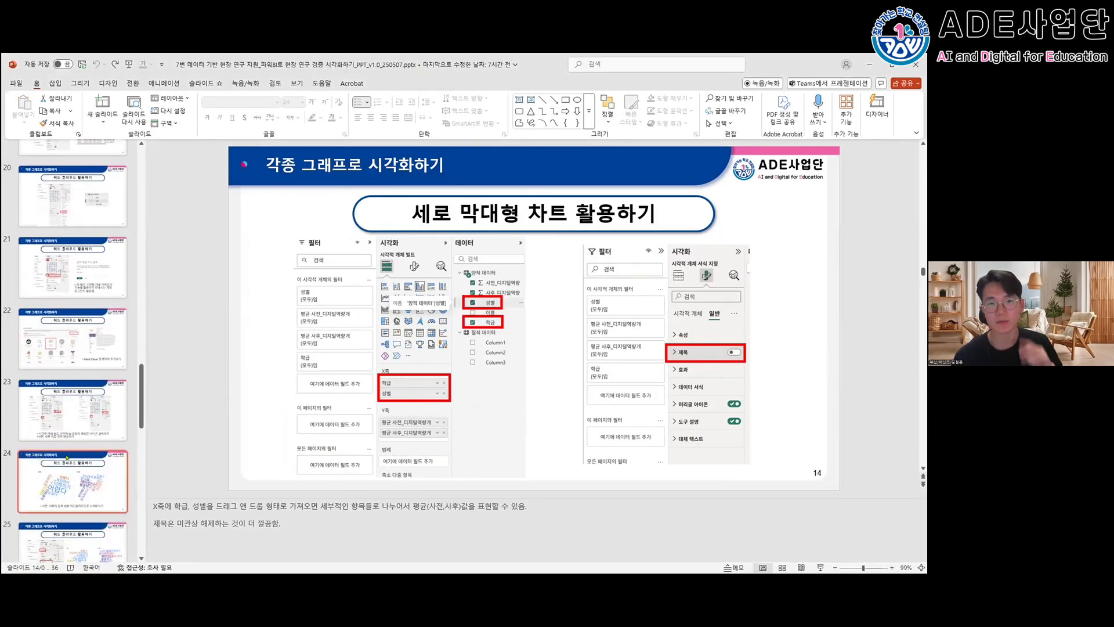
scroll(67, 458, "down", 1)
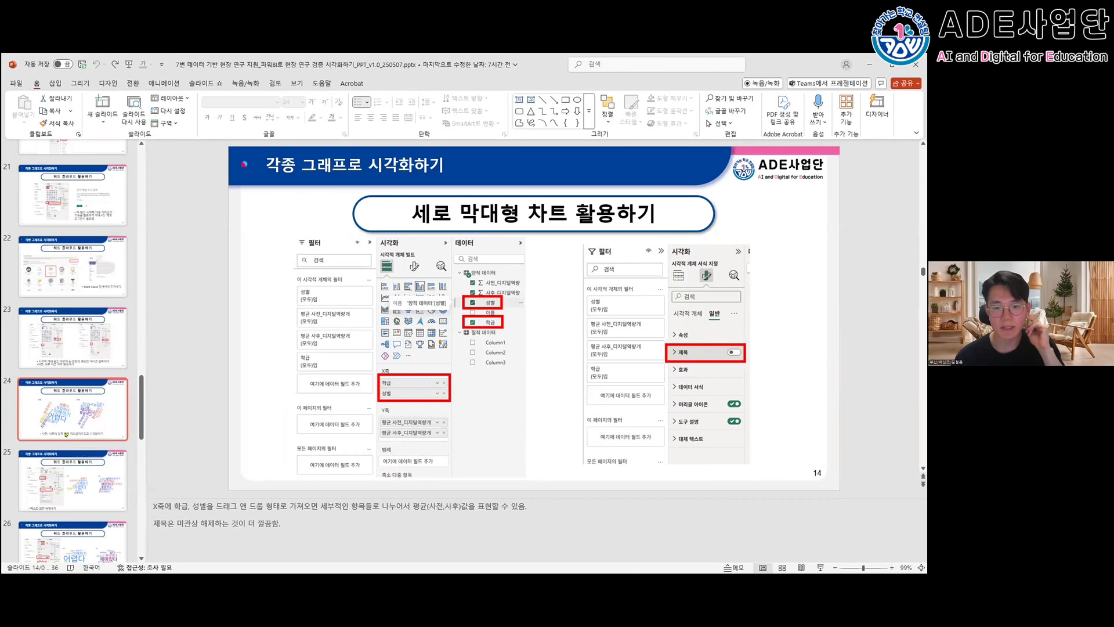
scroll(66, 435, "down", 1)
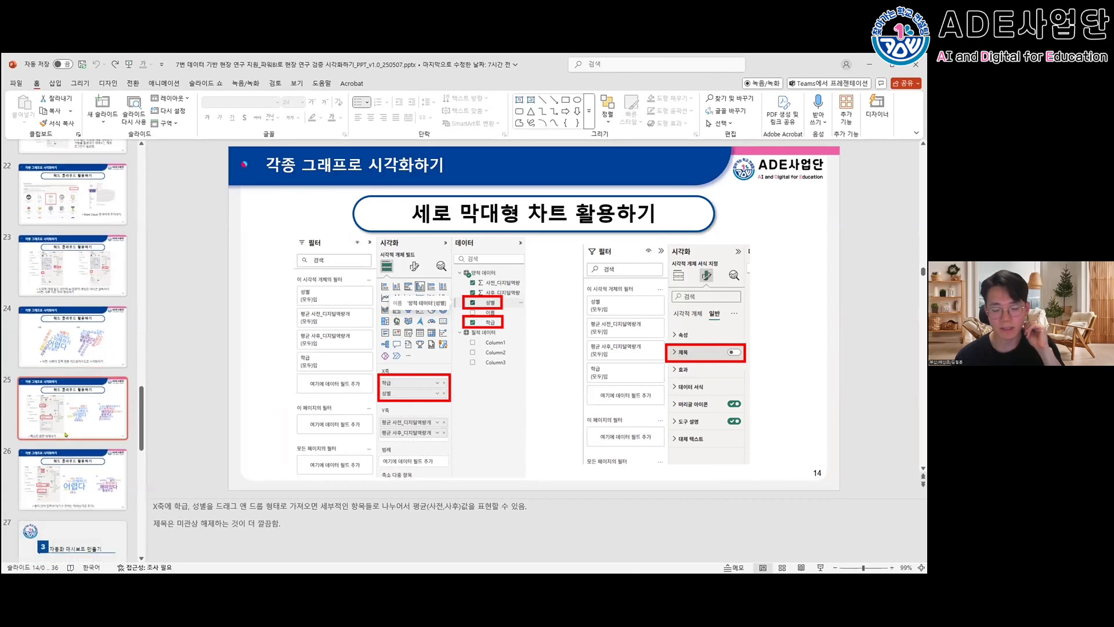
left_click(61, 419)
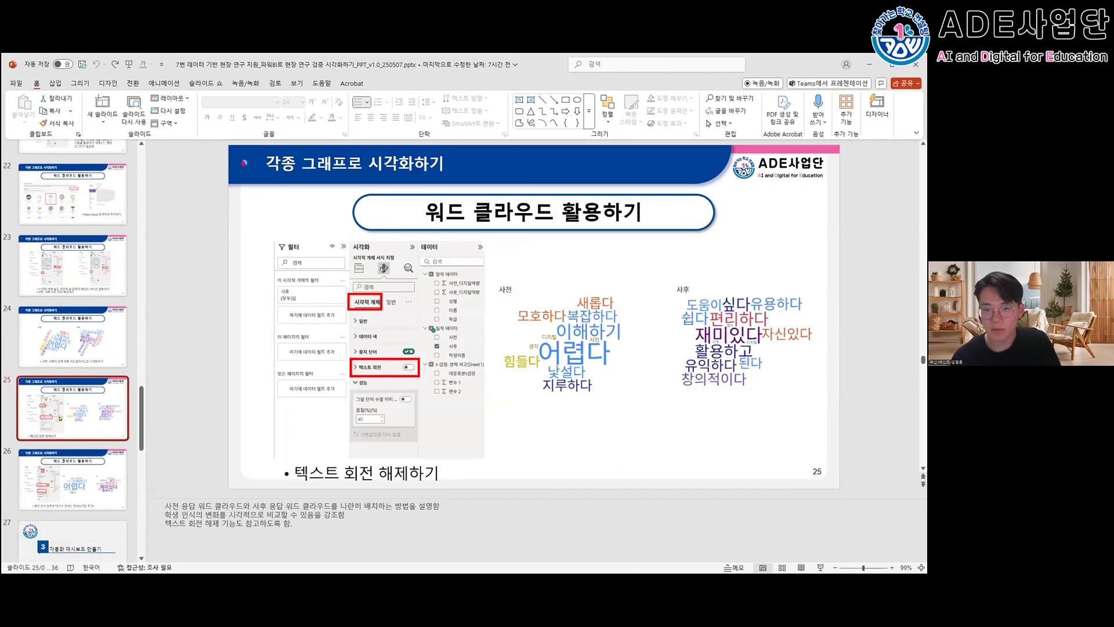
key("Down")
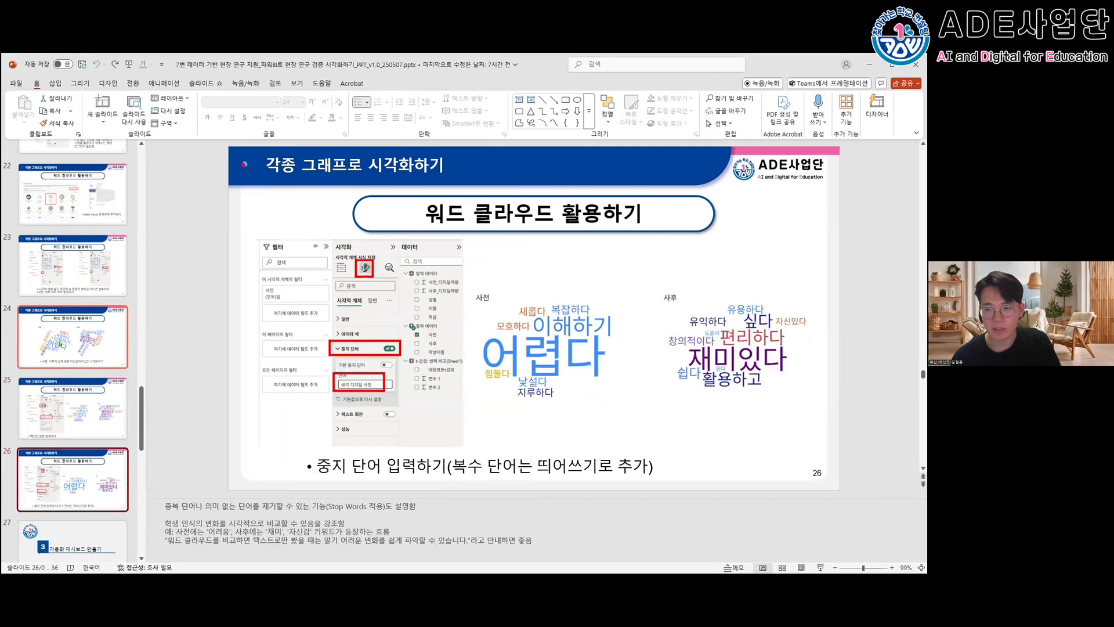
key("Down")
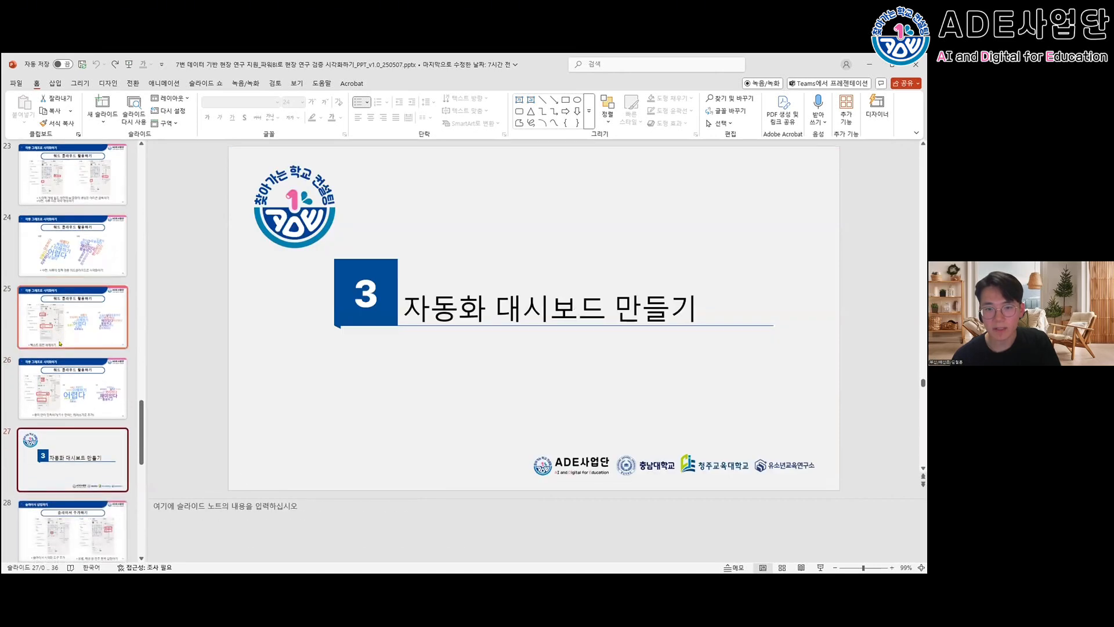
key("Down")
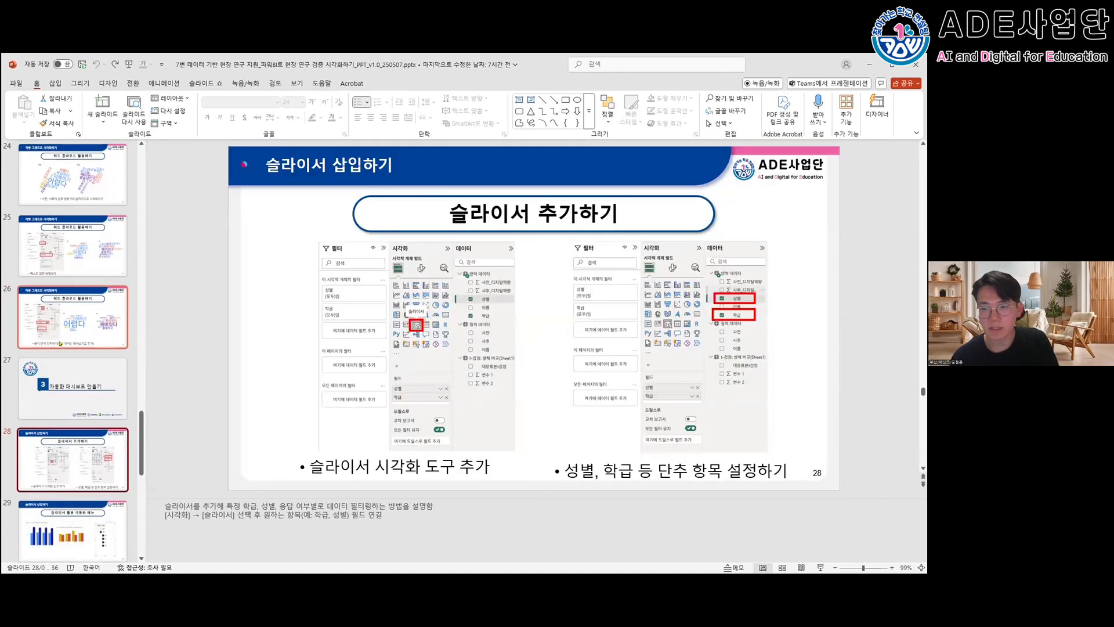
scroll(60, 344, "down", 2)
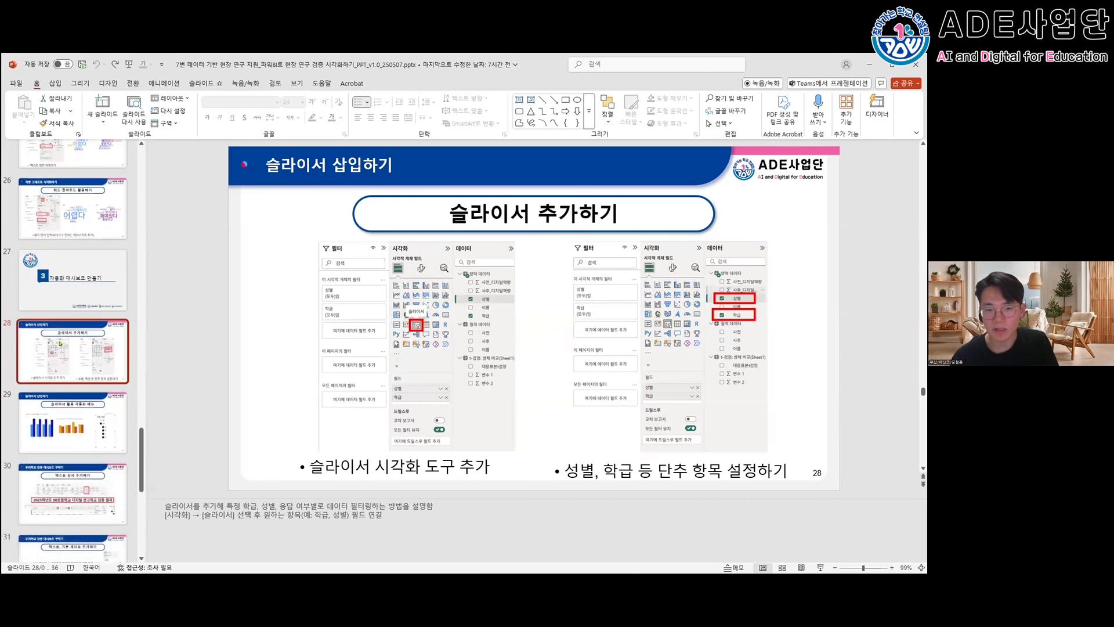
- Switch back to Power BI Desktop and insert an empty slicer on the report page
key("alt+Tab")
left_click(737, 202)
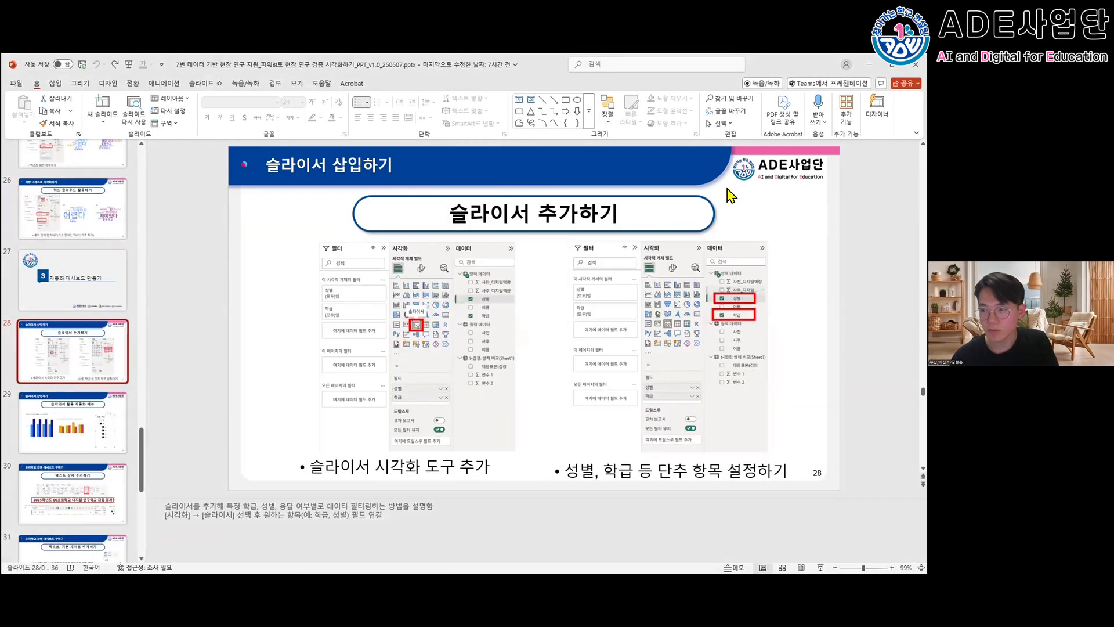
key("alt+Tab")
left_click_drag(716, 213, 685, 172)
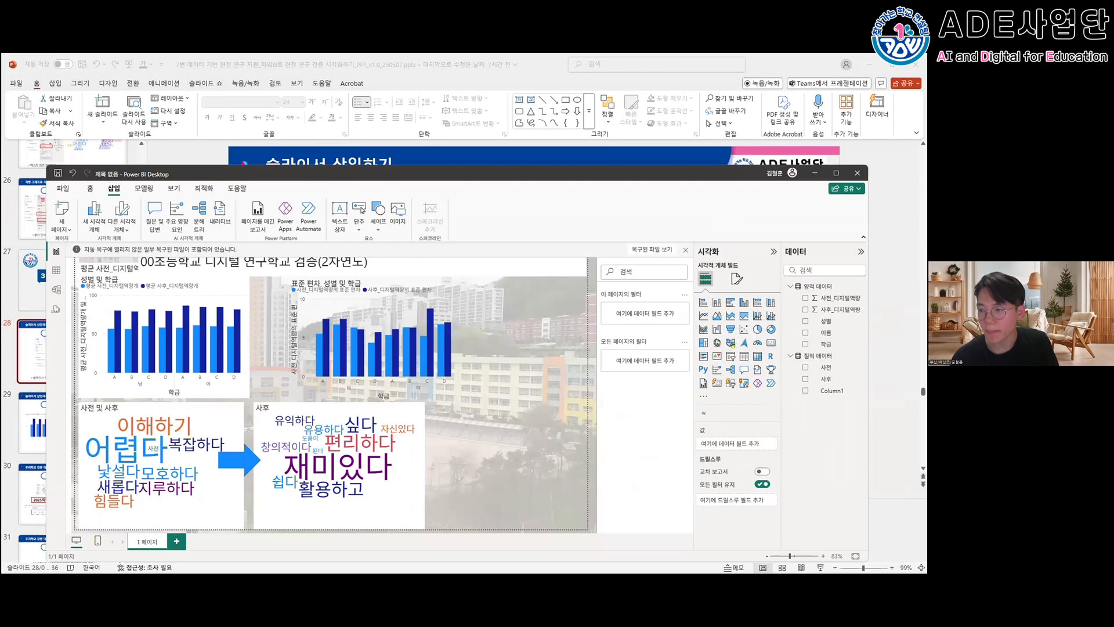
left_click(729, 357)
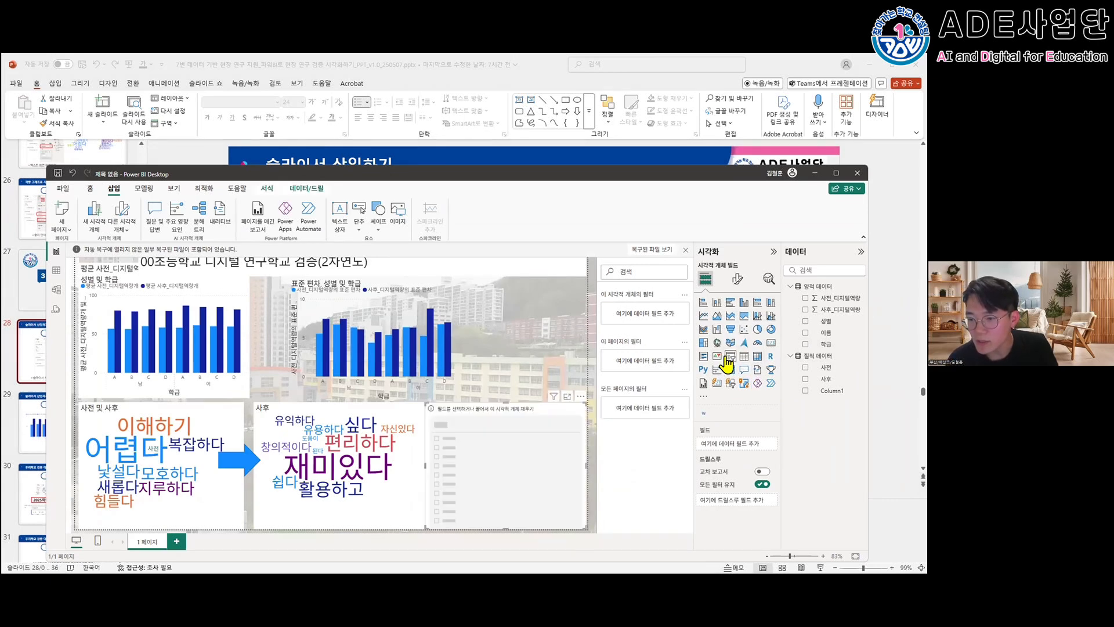
- Shrink the empty slicer to a small box and place it to the right of the standard deviation chart
left_click_drag(514, 416, 548, 301)
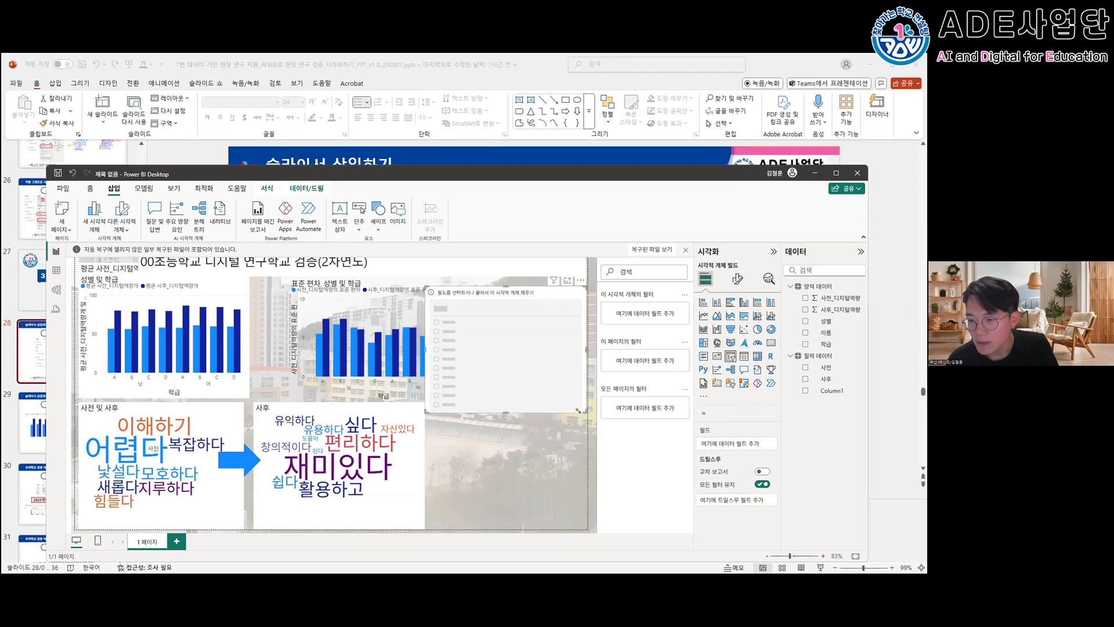
left_click_drag(584, 407, 500, 349)
left_click_drag(484, 302, 529, 306)
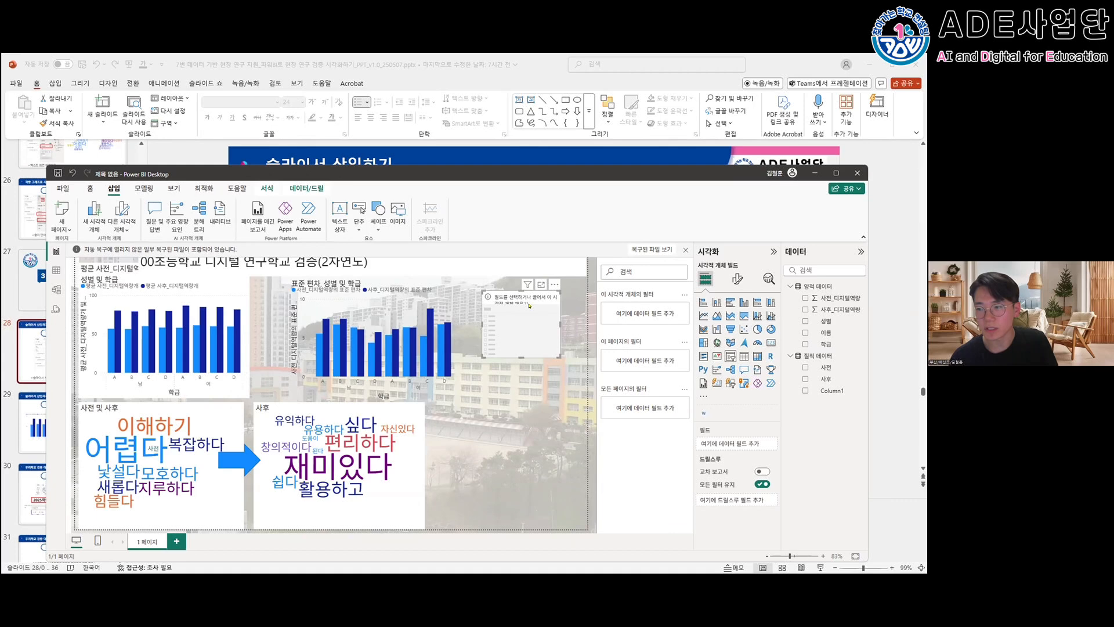
mouse_move(555, 353)
left_mouse_down()
mouse_move(532, 337)
mouse_move(546, 333)
left_mouse_up()
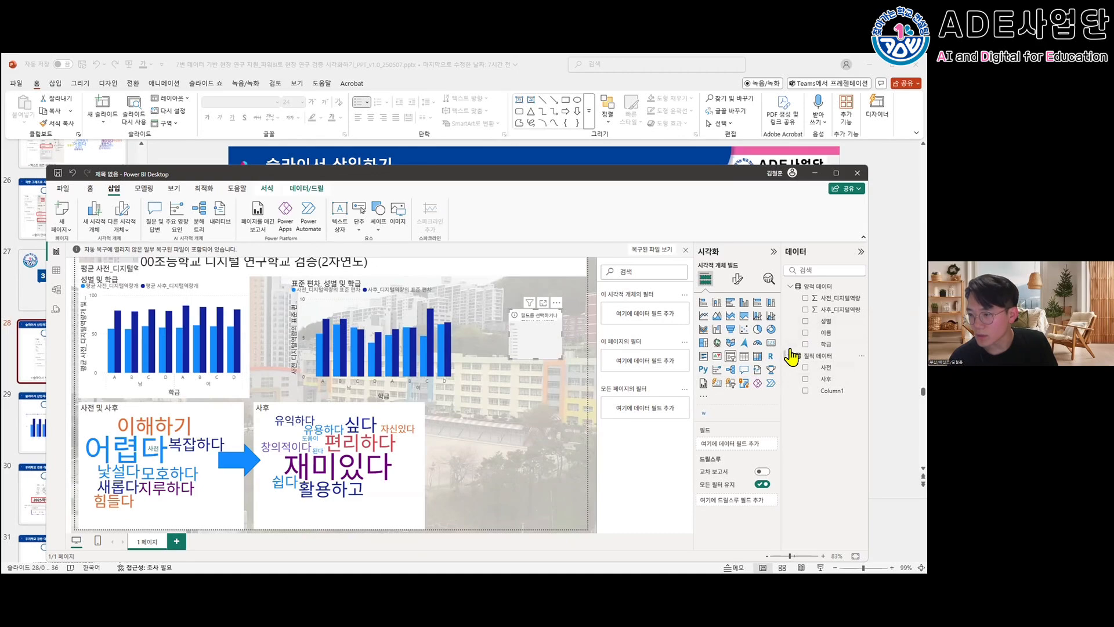
- Maximise the report window, assign the 성별 field to the slicer, and filter the charts to 남
double_click(737, 177)
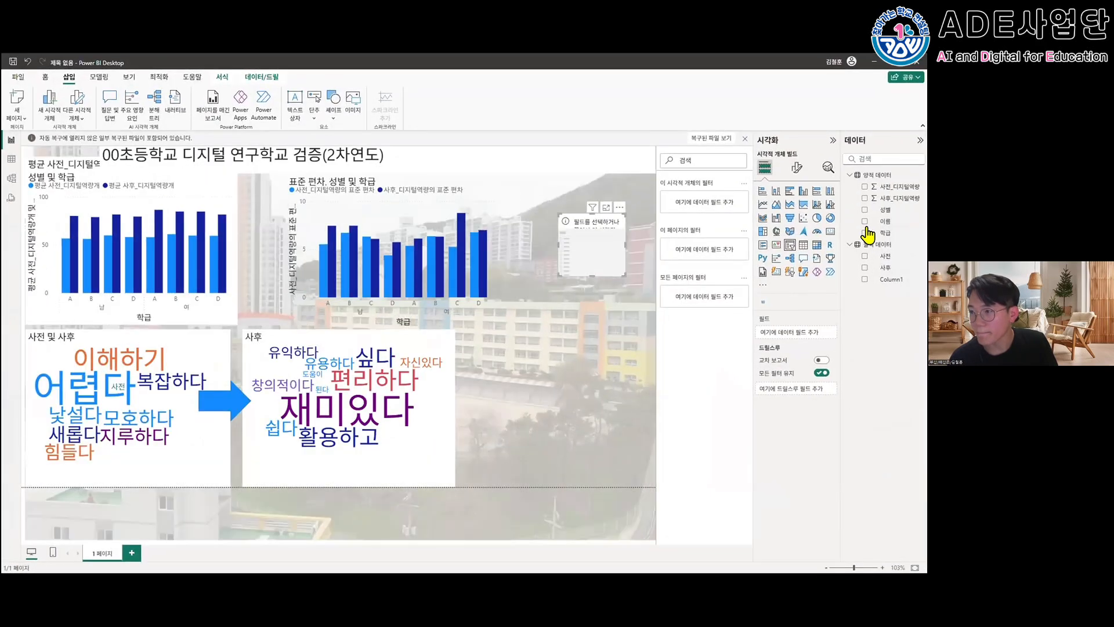
left_click(863, 209)
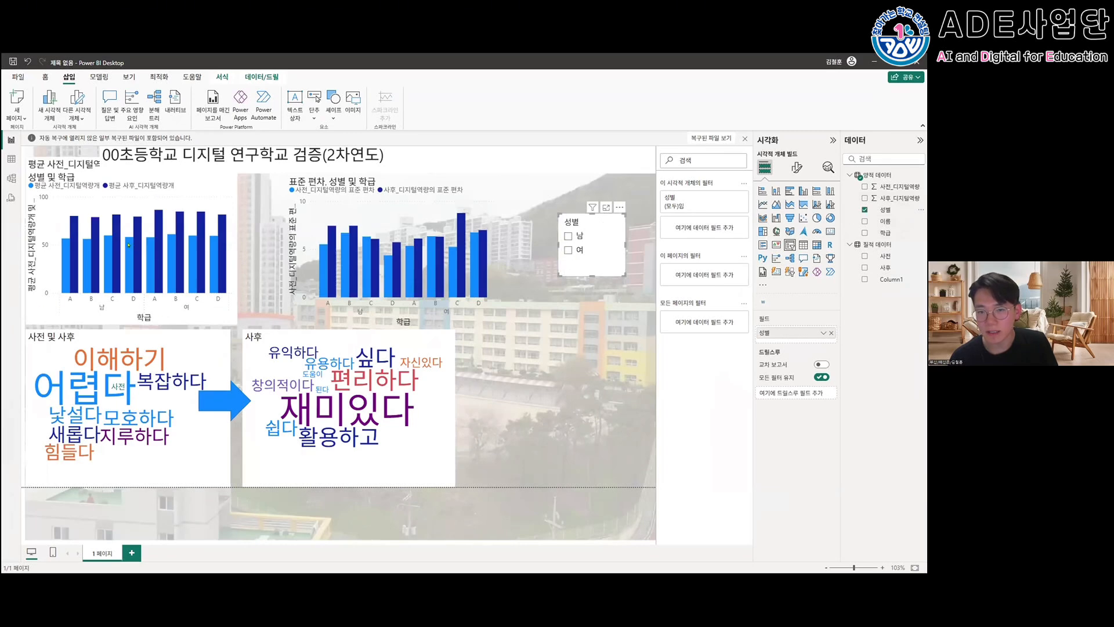
left_click(564, 238)
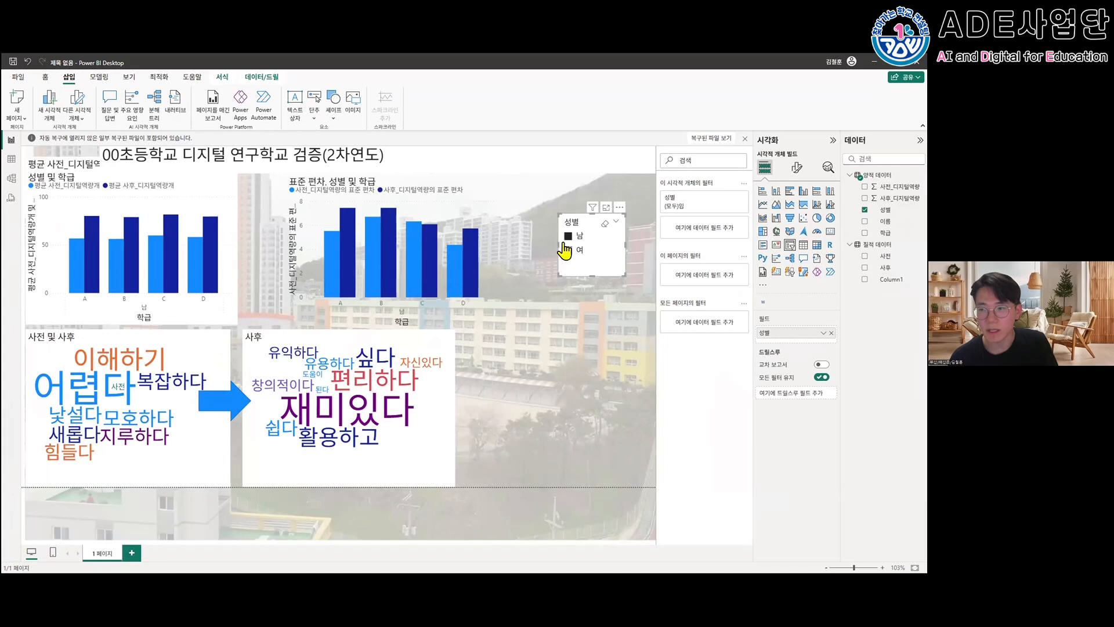
- Filter the charts to 여 and back to 남 with the 성별 slicer, and move the slicer closer to the standard deviation chart
left_click(561, 239)
left_click(562, 238)
left_click(568, 250)
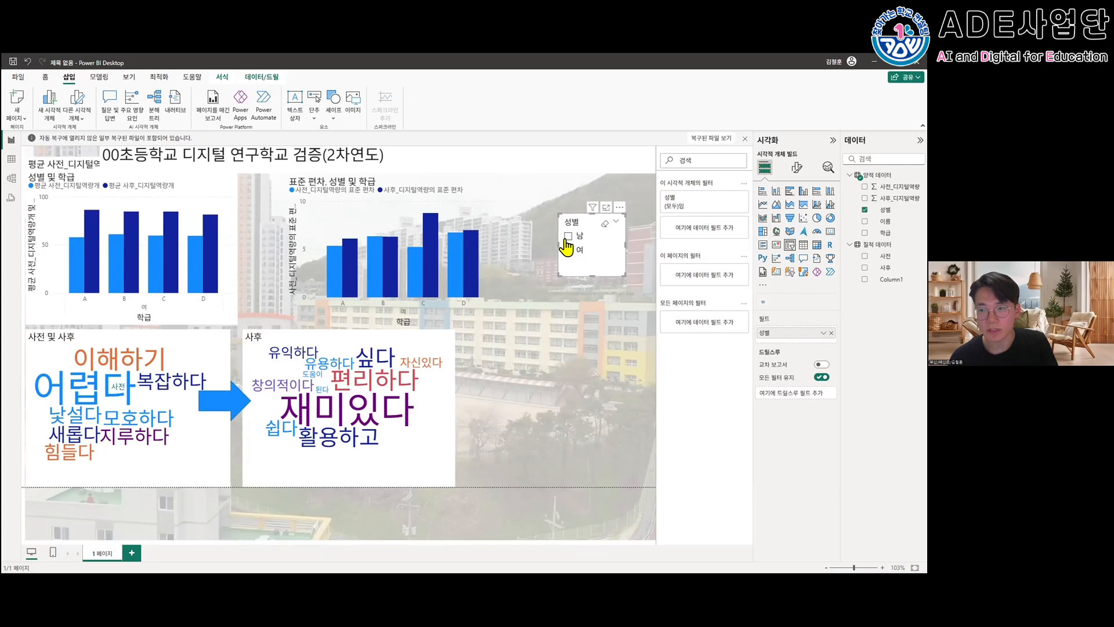
left_click(567, 236)
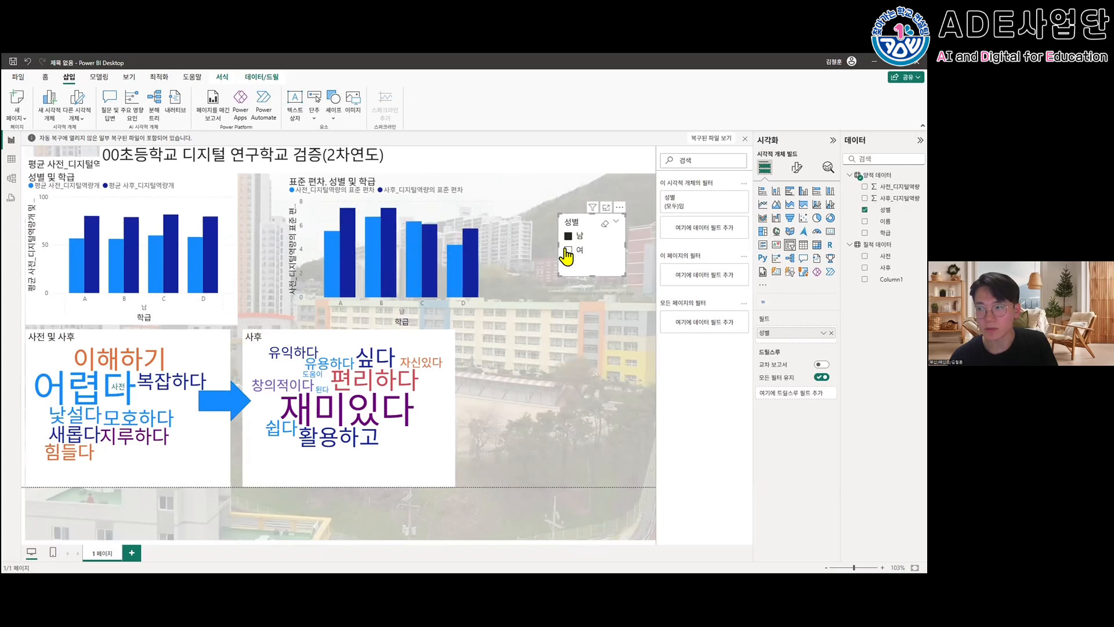
left_click_drag(611, 275, 602, 263)
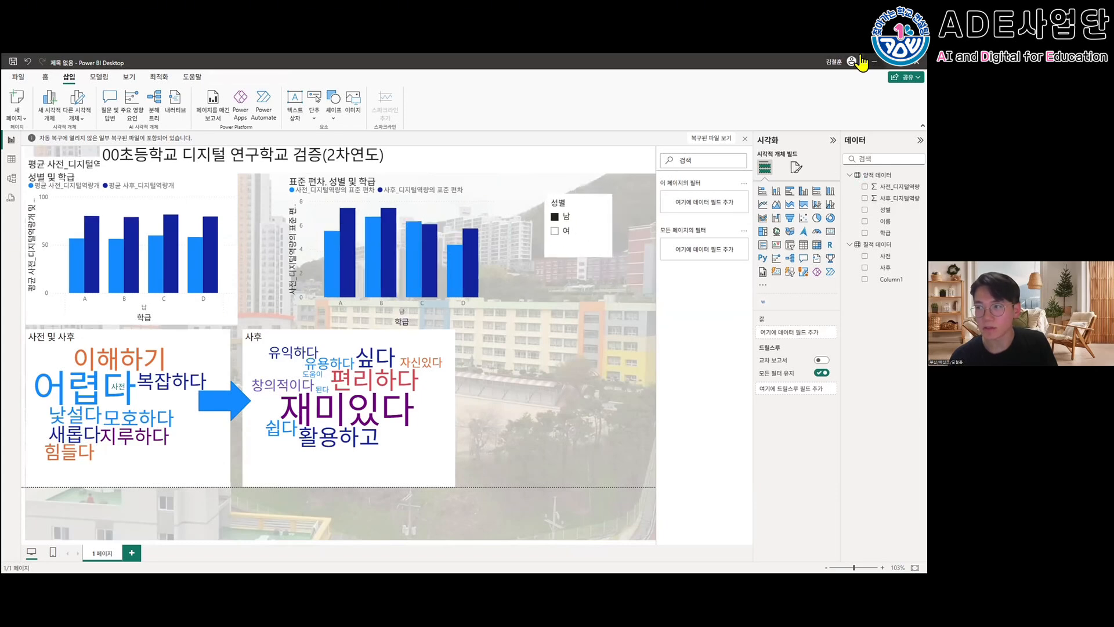
- Switch to PowerPoint and review the slides from 슬라이서 활용 자동화 메뉴 through 연구학교 보고서 및 발표에 활용하기
left_click(874, 61)
left_click(81, 414)
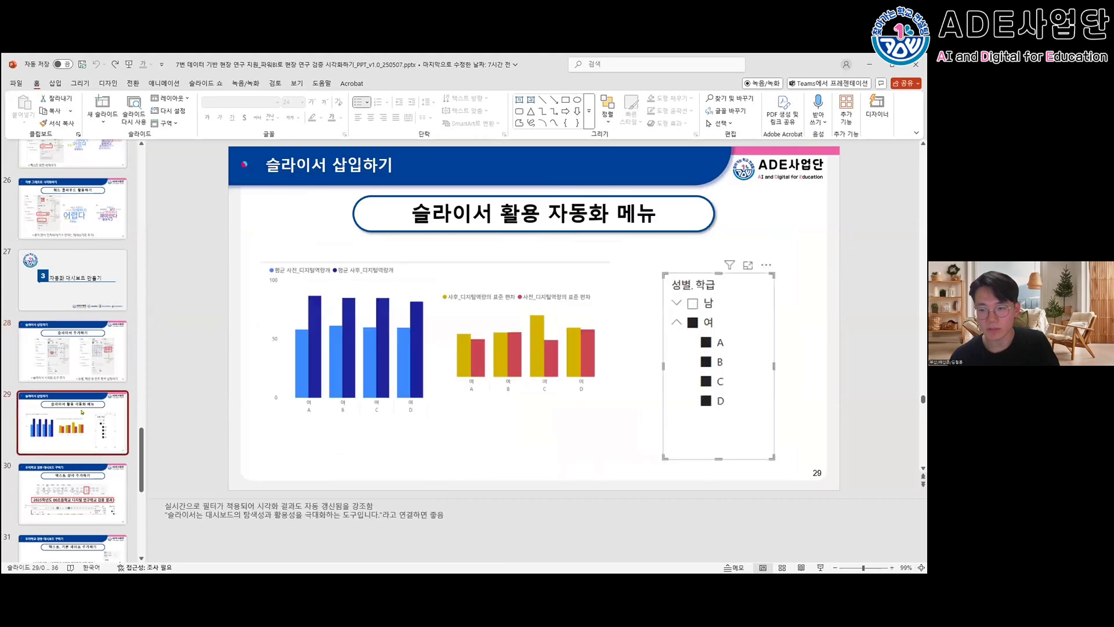
key("Down")
key("Down")
key("Down")
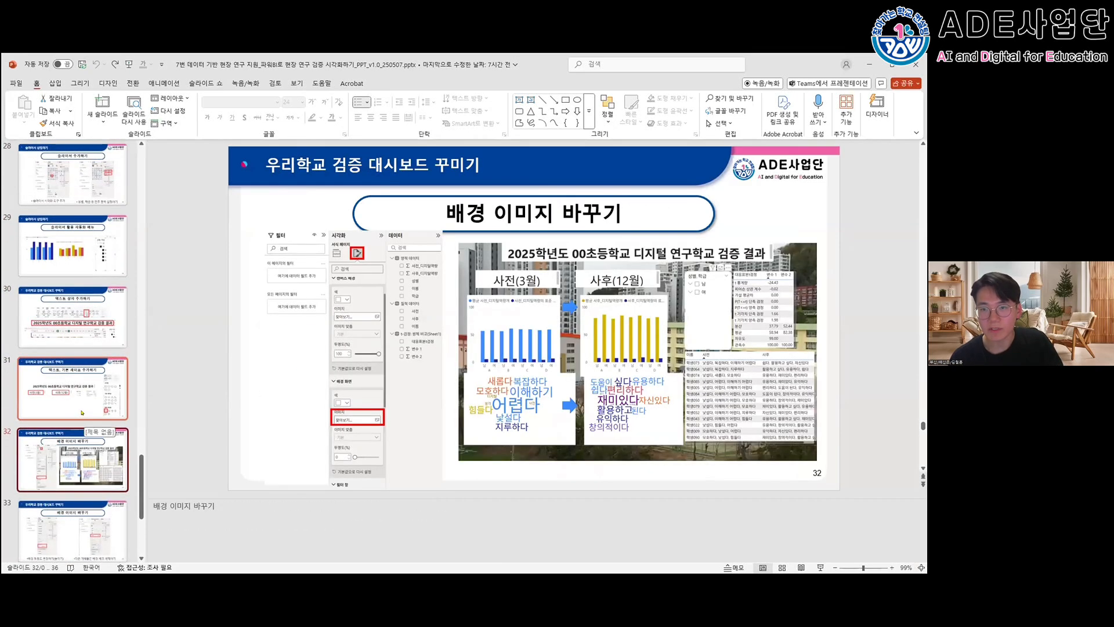
scroll(82, 412, "down", 3)
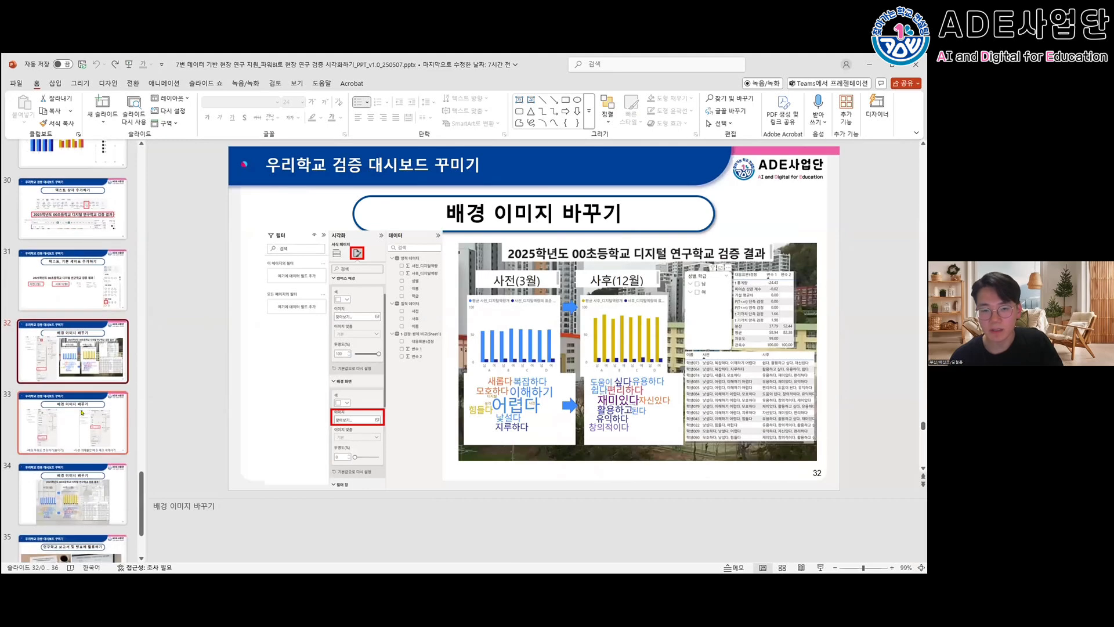
left_click(82, 412)
scroll(82, 413, "down", 2)
left_click(82, 413)
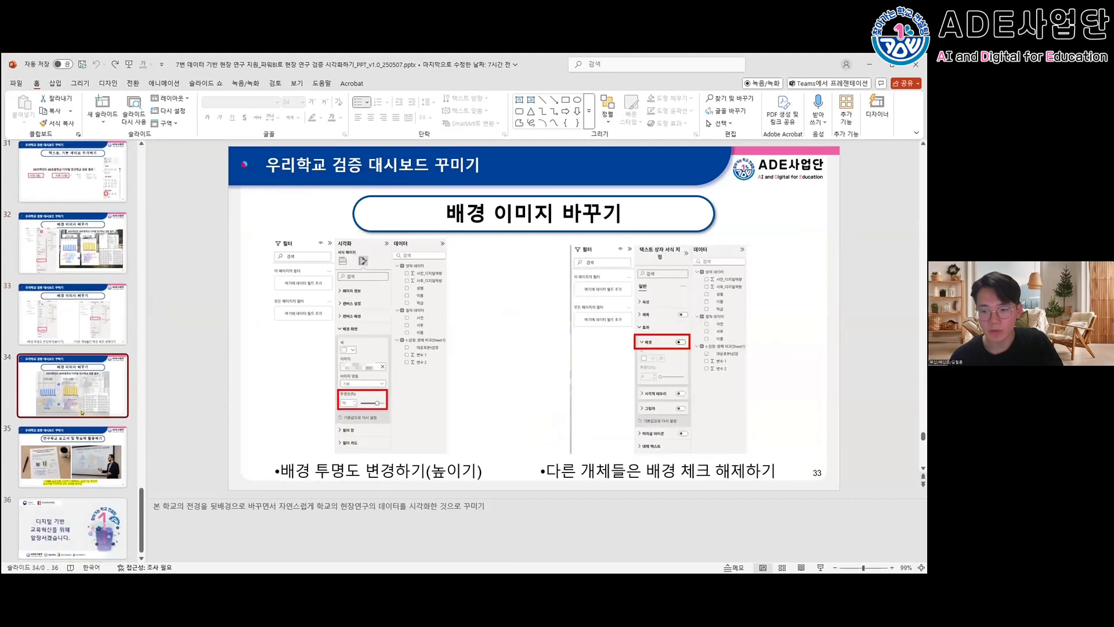
key("Down")
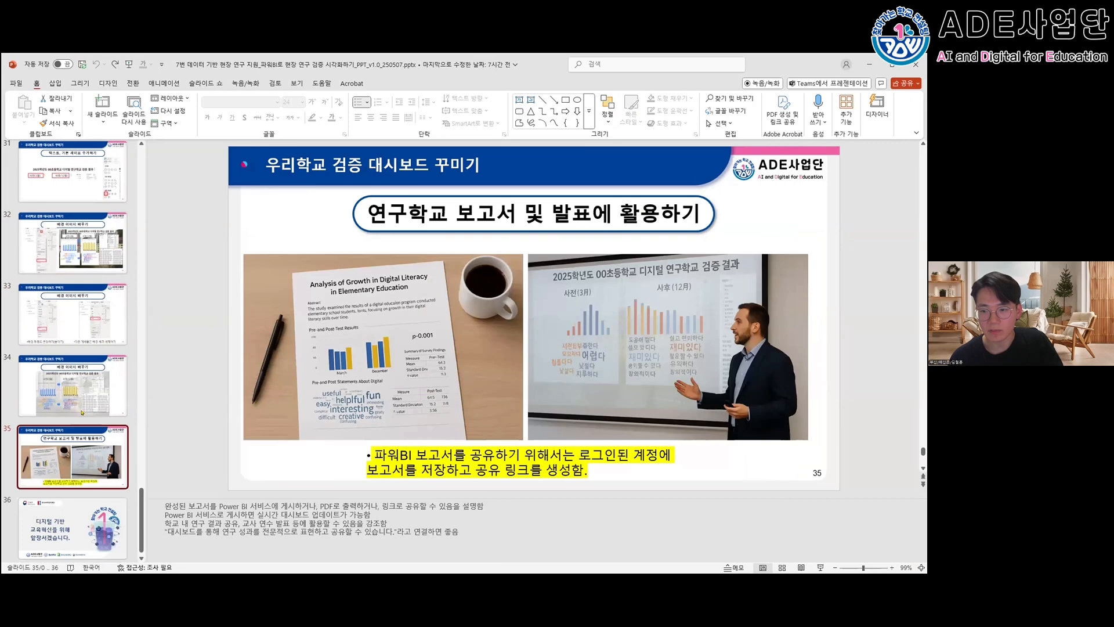
- Switch to Power BI Desktop to view the report's OneDrive sharing dialog without saving, and return to PowerPoint
key("alt+Tab")
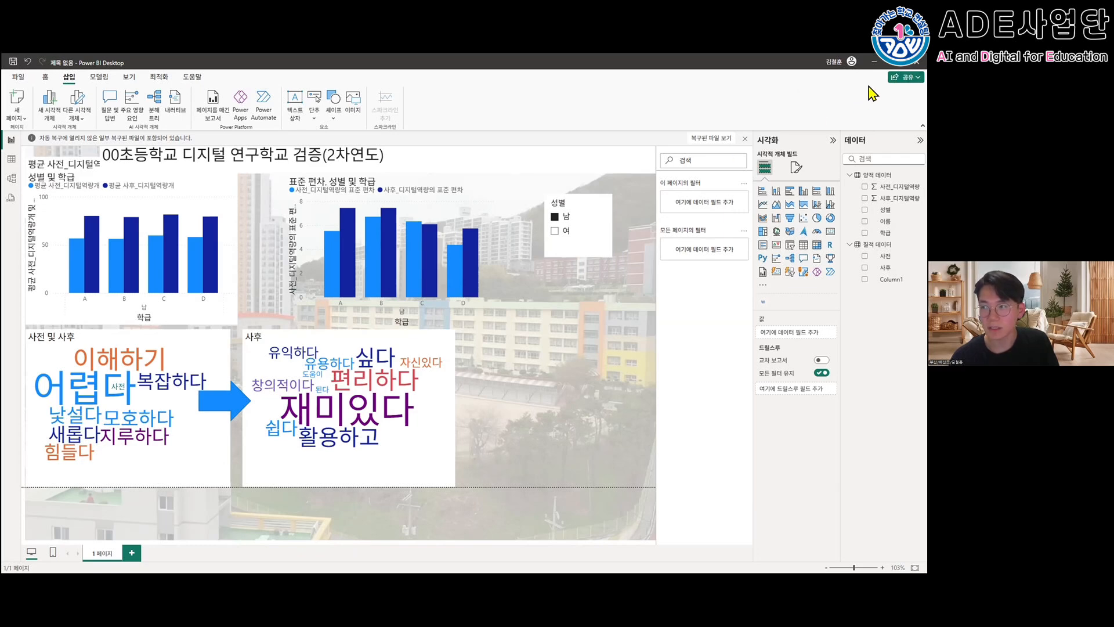
left_click(888, 80)
left_click(891, 93)
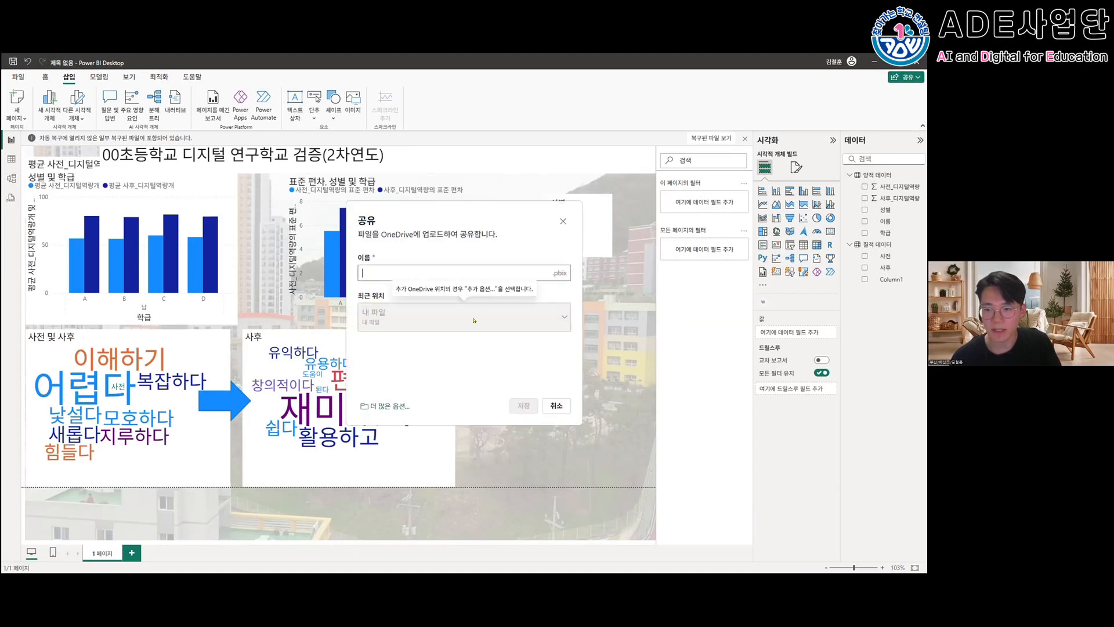
left_click(562, 221)
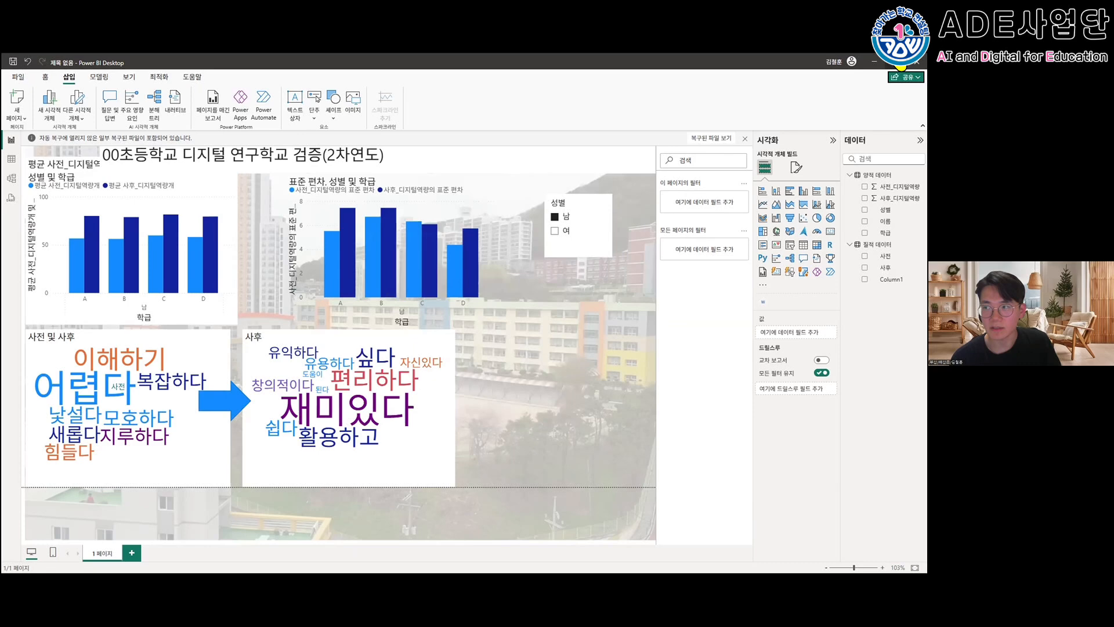
left_click(874, 61)
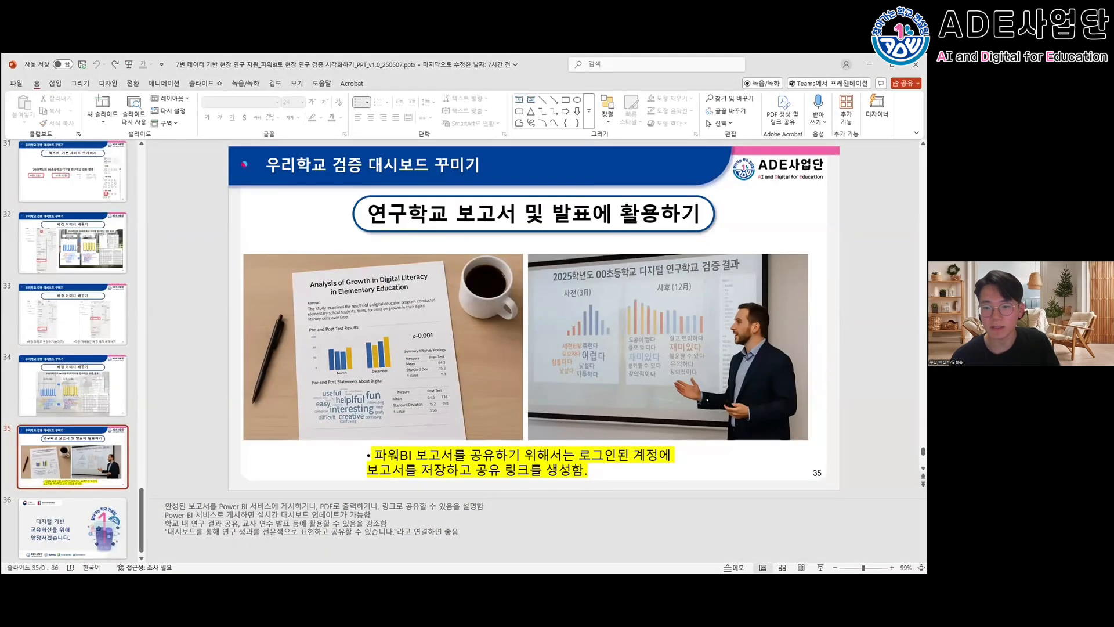